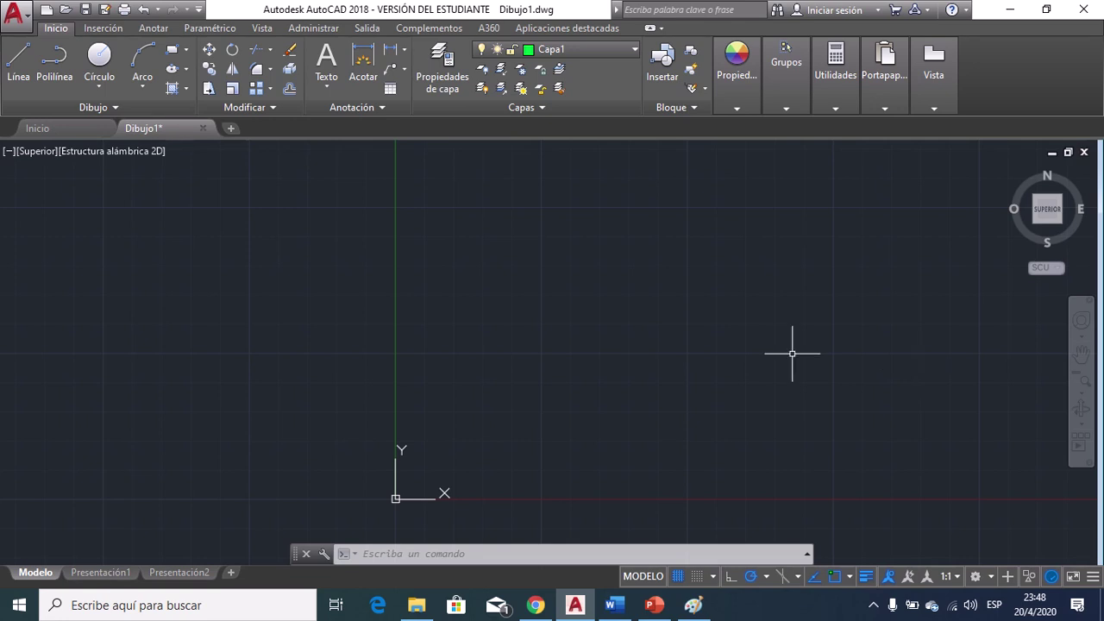
# Switch to Google Maps in Chrome and compare the satellite and map views around the Campo de Béisbol de Las Palmeras.
pyautogui.click(536, 604)
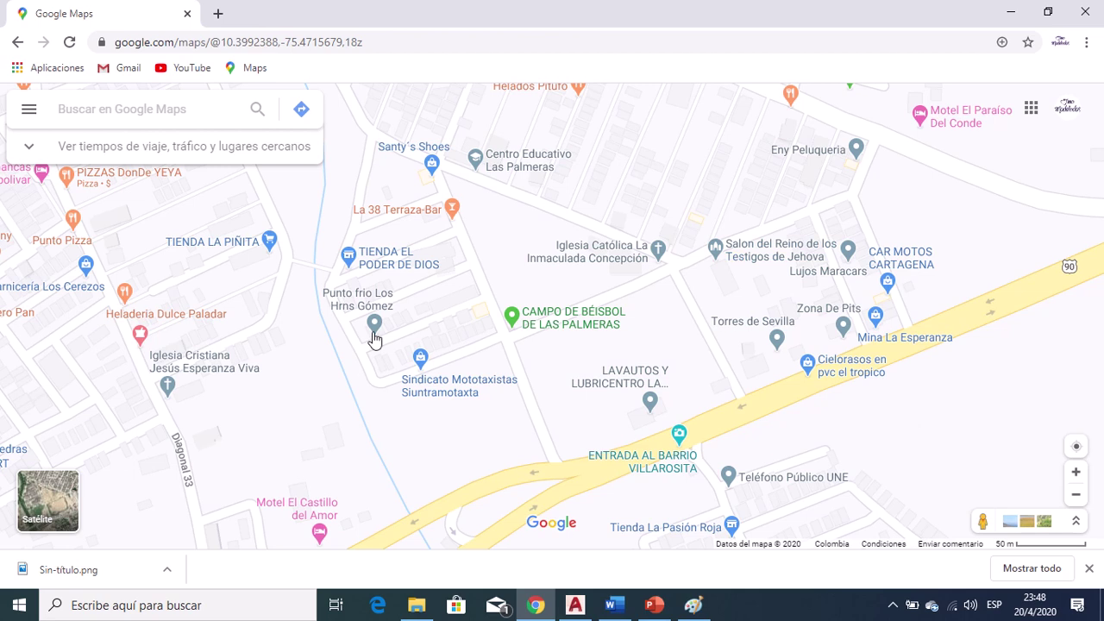
pyautogui.click(161, 114)
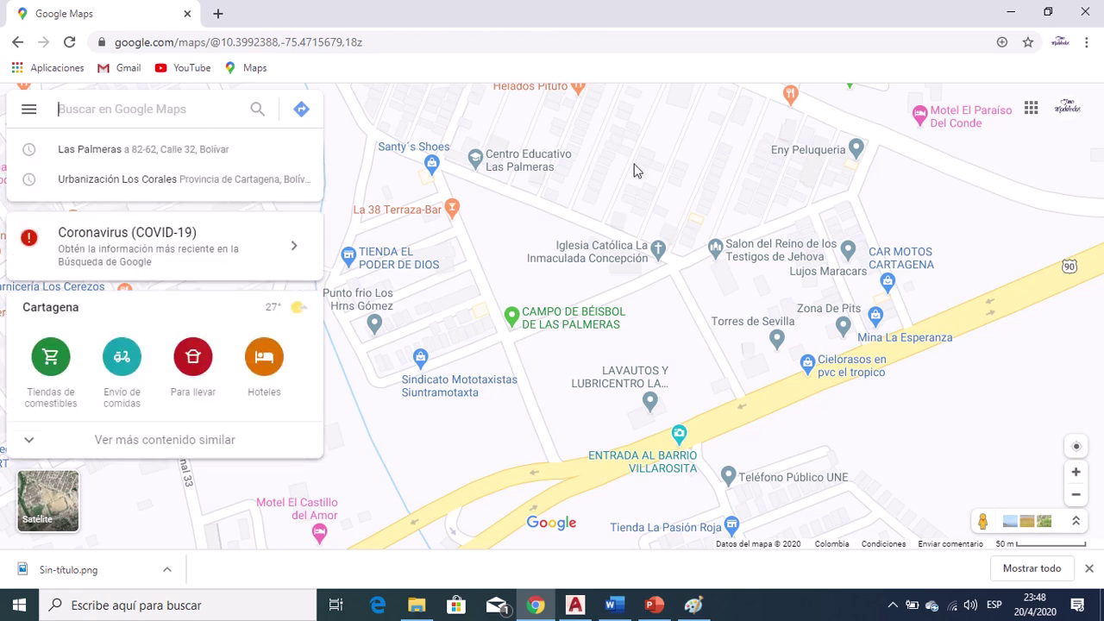
pyautogui.moveTo(627, 255)
pyautogui.click(563, 238)
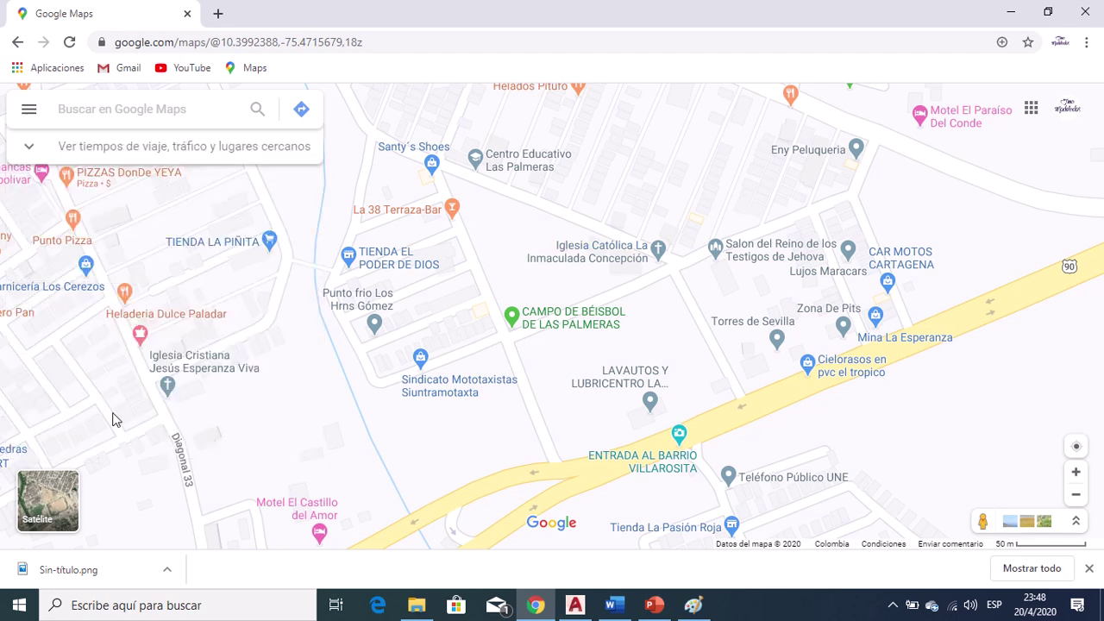
pyautogui.click(73, 516)
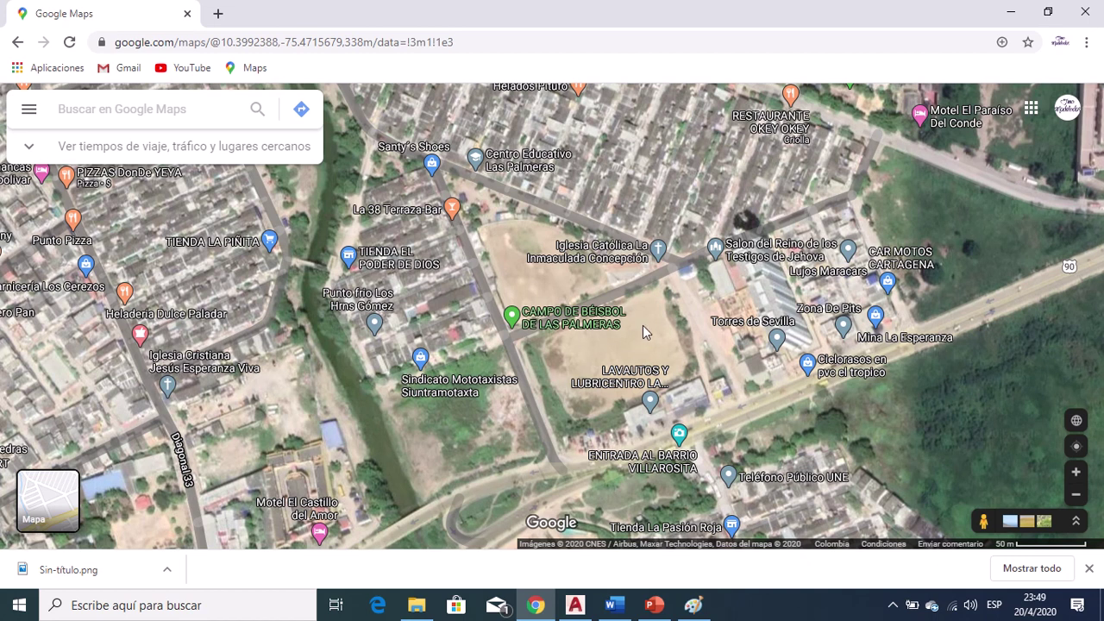
pyautogui.click(67, 493)
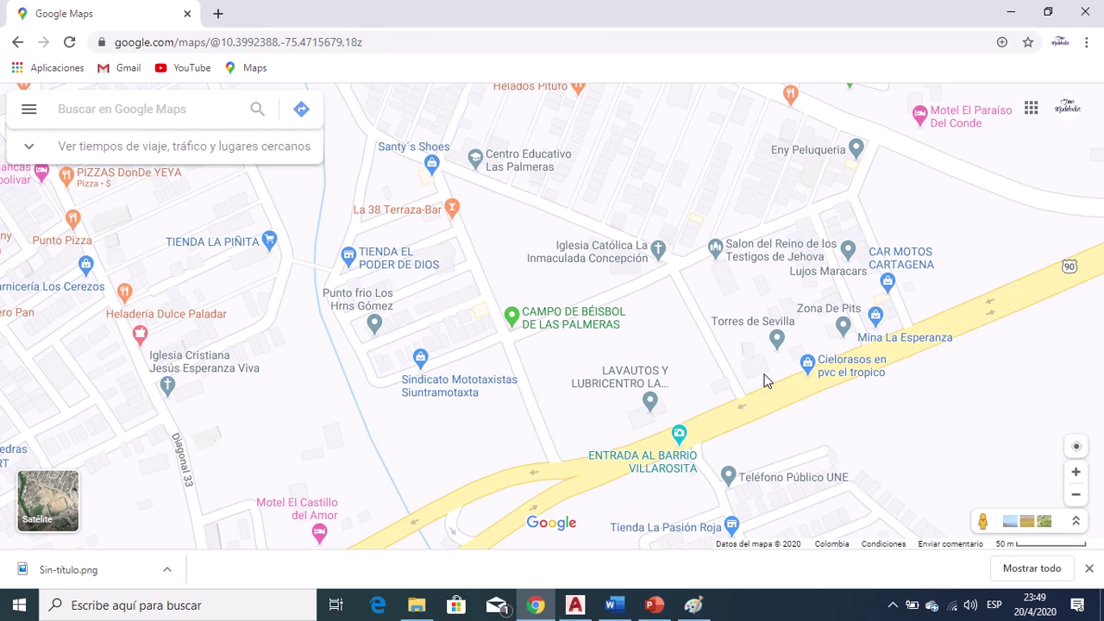
# Switch to Paint and paste the captured Google Maps screenshot onto the blank canvas.
pyautogui.click(694, 604)
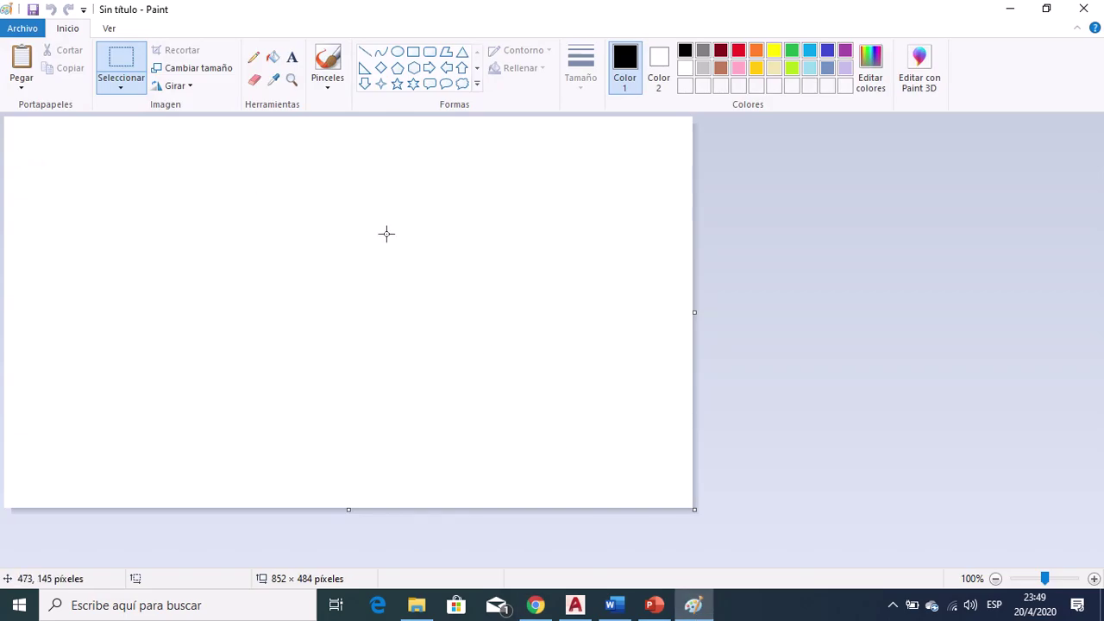
pyautogui.hotkey('ctrl', 'v')
pyautogui.moveTo(1101, 247)
pyautogui.mouseDown()
pyautogui.moveTo(1100, 350)
pyautogui.moveTo(1099, 326)
pyautogui.mouseUp()
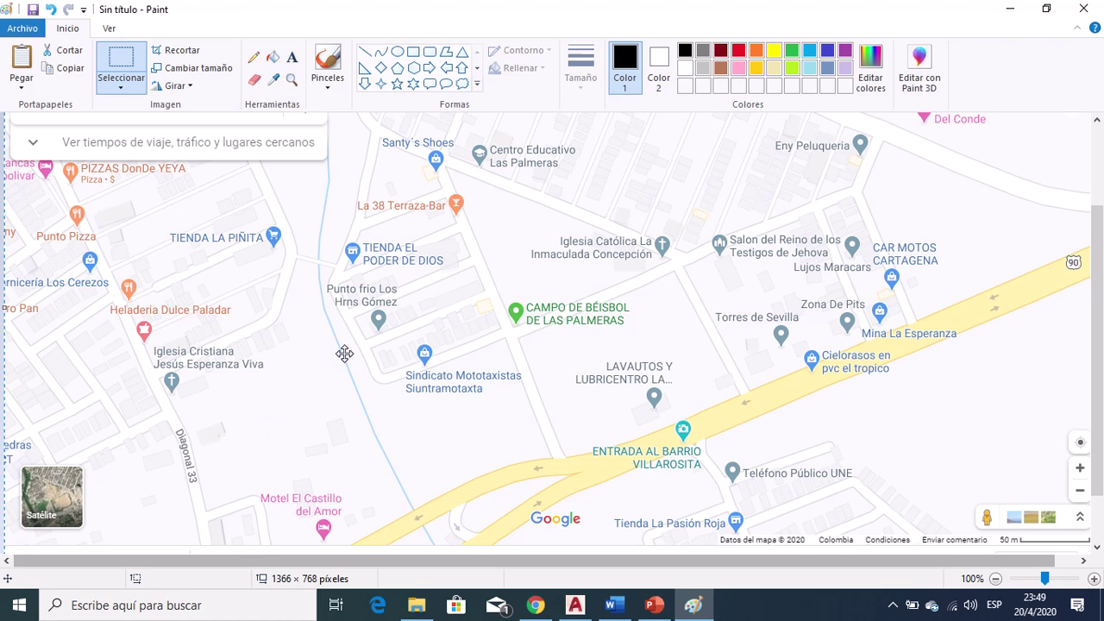
pyautogui.moveTo(1100, 352)
pyautogui.mouseDown()
pyautogui.moveTo(1101, 327)
pyautogui.moveTo(1101, 346)
pyautogui.mouseUp()
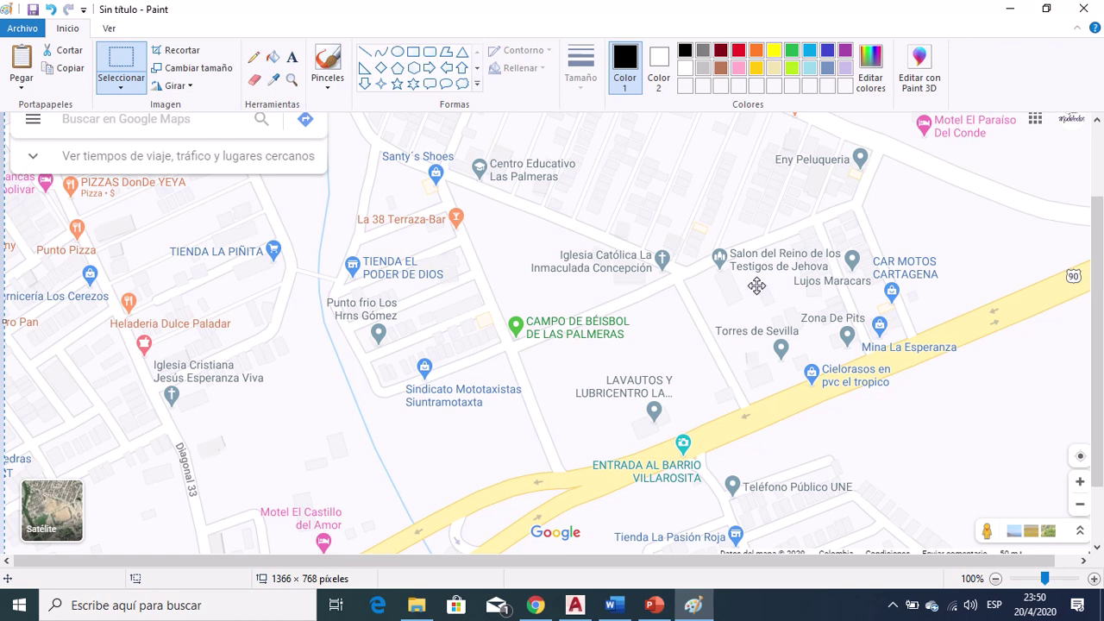
pyautogui.click(121, 86)
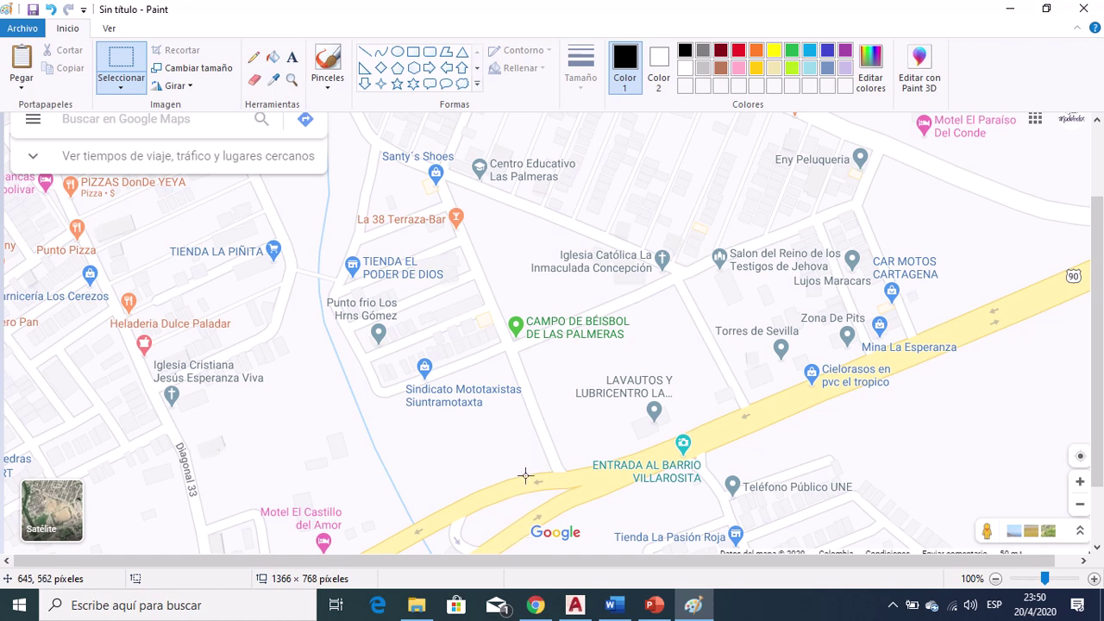
pyautogui.moveTo(517, 545)
pyautogui.mouseDown()
pyautogui.moveTo(488, 298)
pyautogui.moveTo(514, 215)
pyautogui.moveTo(604, 177)
pyautogui.moveTo(707, 163)
pyautogui.moveTo(889, 176)
pyautogui.mouseUp()
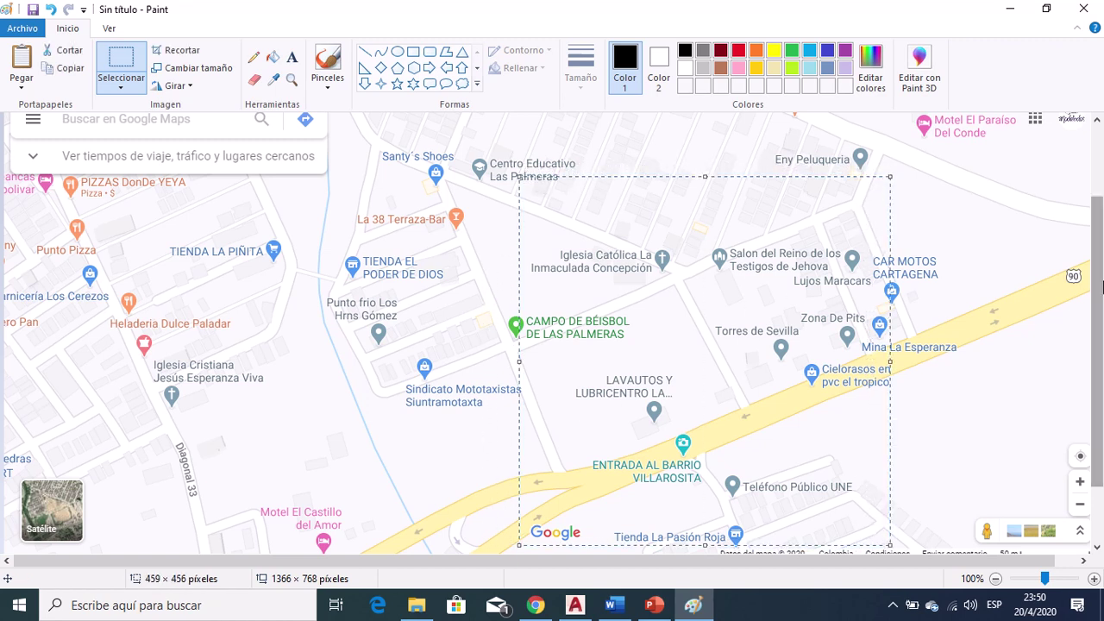
pyautogui.click(1076, 308)
pyautogui.moveTo(1097, 309)
pyautogui.mouseDown()
pyautogui.moveTo(1100, 350)
pyautogui.moveTo(1102, 321)
pyautogui.mouseUp()
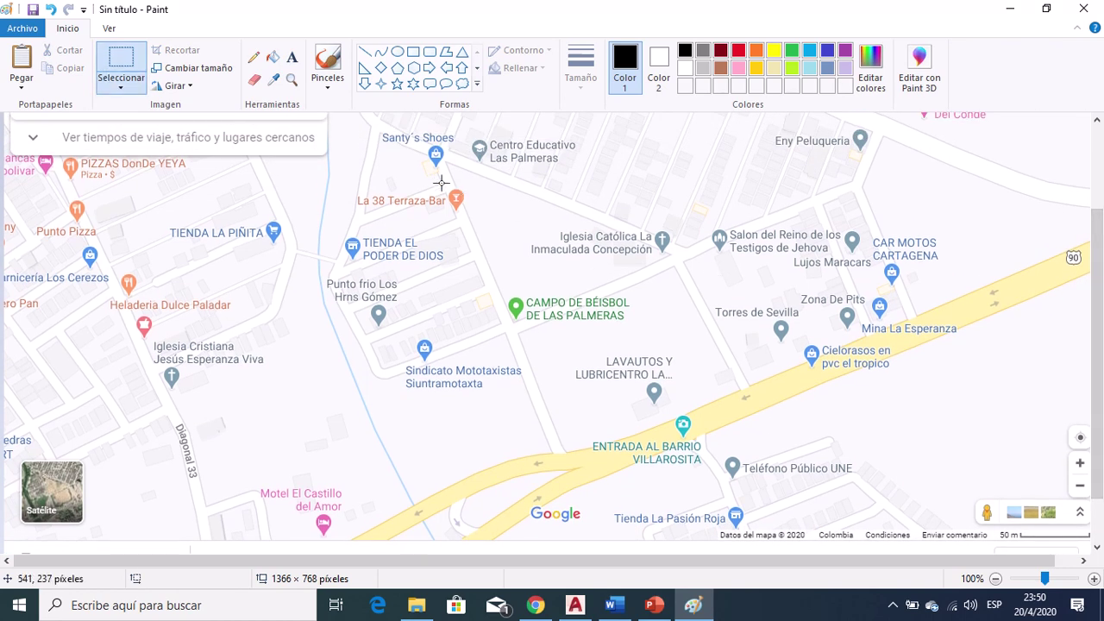
# Select a map area of about 421 × 415 pixels around the Campo de Béisbol de Las Palmeras and copy it.
pyautogui.moveTo(457, 149)
pyautogui.mouseDown()
pyautogui.moveTo(594, 438)
pyautogui.moveTo(778, 518)
pyautogui.moveTo(806, 502)
pyautogui.moveTo(768, 484)
pyautogui.moveTo(798, 484)
pyautogui.mouseUp()
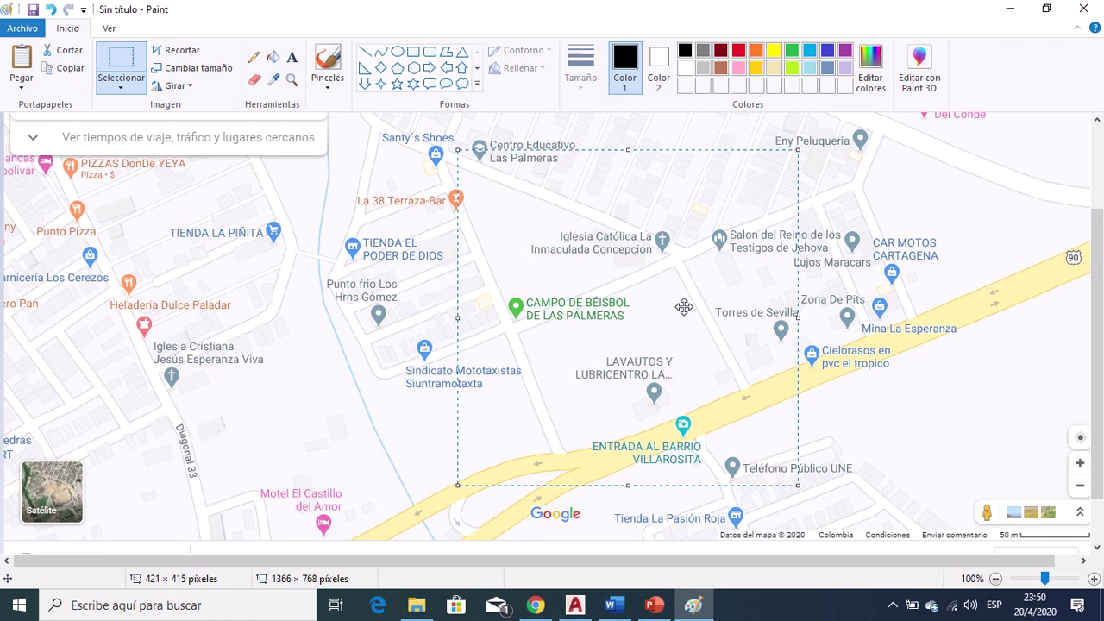
pyautogui.rightClick(641, 306)
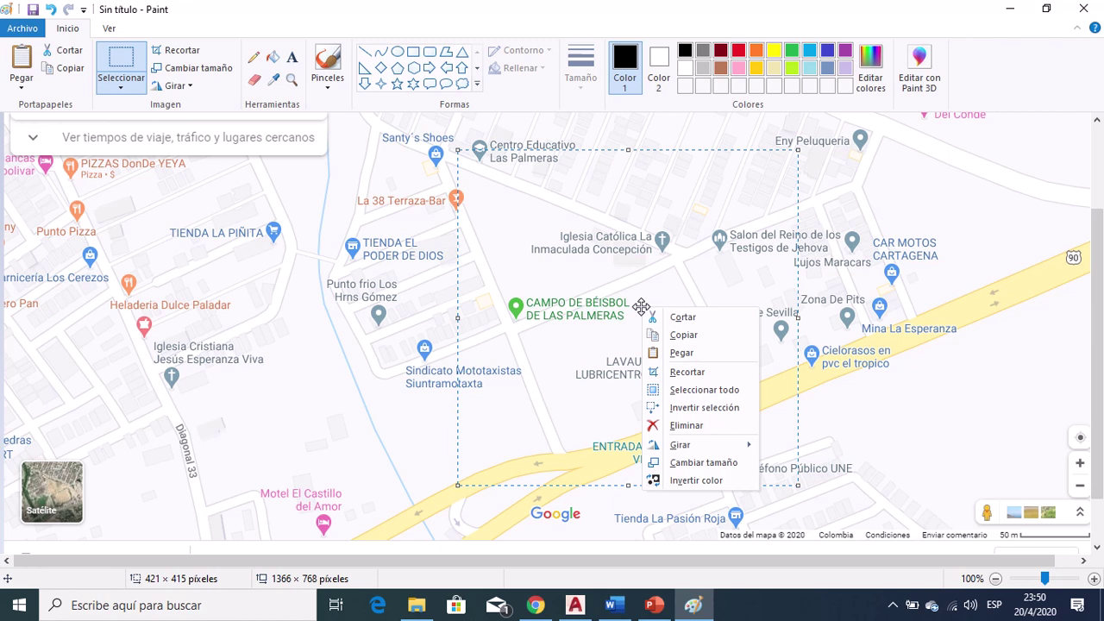
pyautogui.click(712, 340)
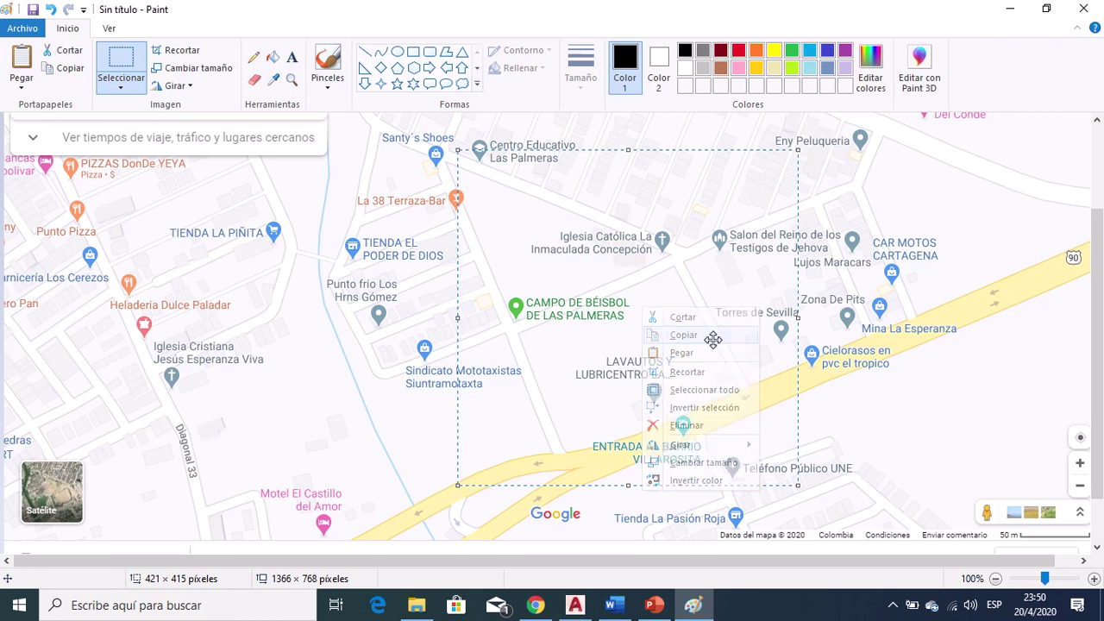
# Switch to AutoCAD and paste the copied map image with its insertion point at the origin, accepting the OLE text size settings.
pyautogui.click(575, 604)
pyautogui.moveTo(426, 345); pyautogui.dragTo(387, 257, button='middle')
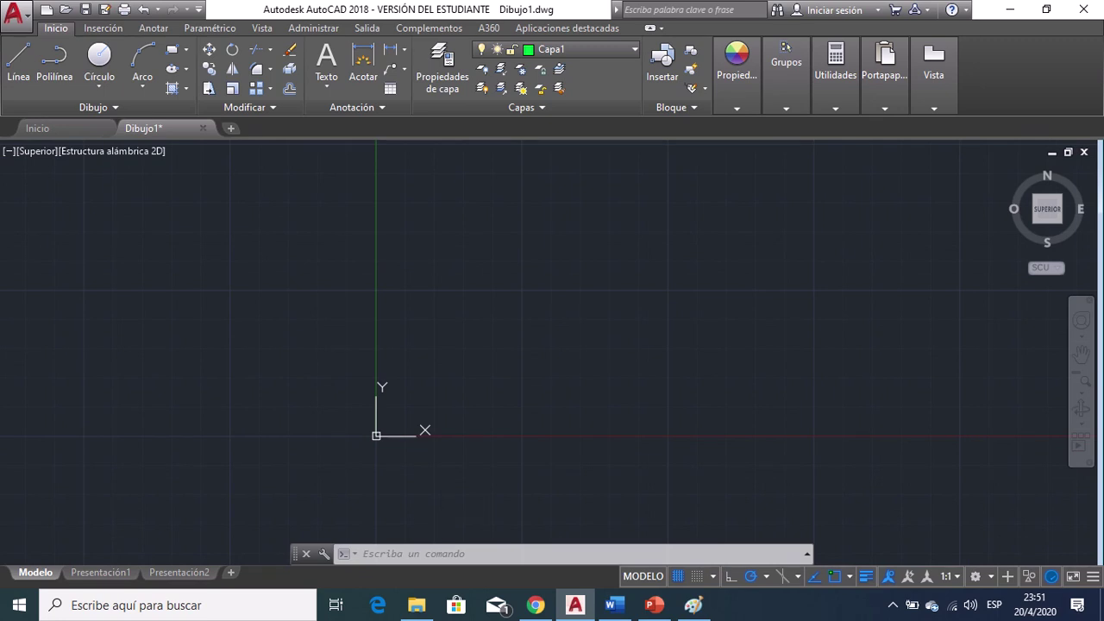
pyautogui.hotkey('ctrl', 'v')
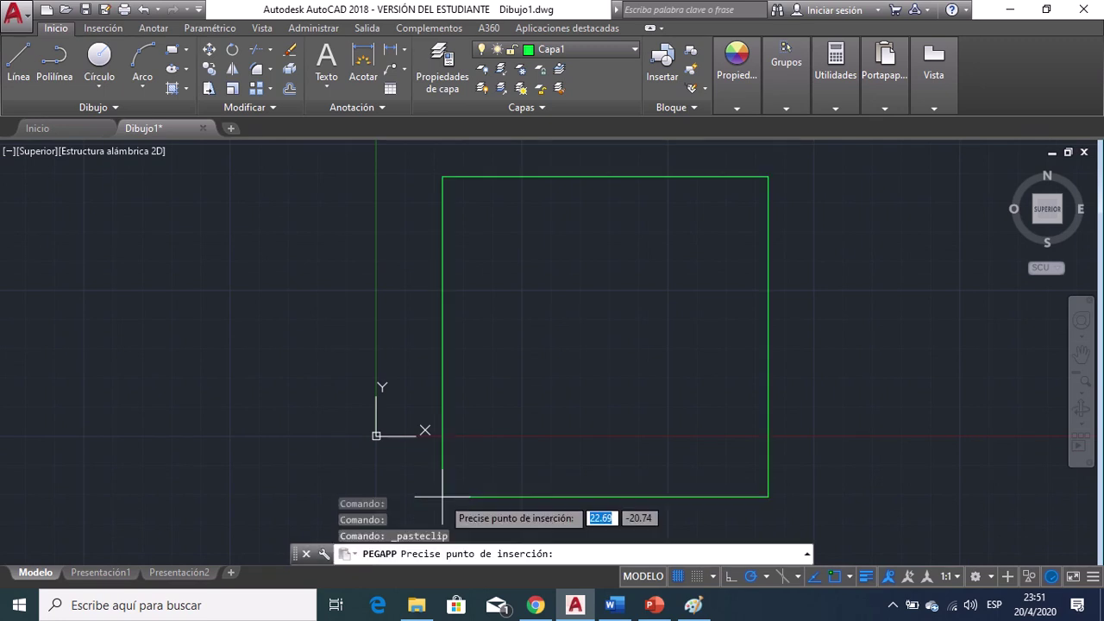
pyautogui.click(376, 436)
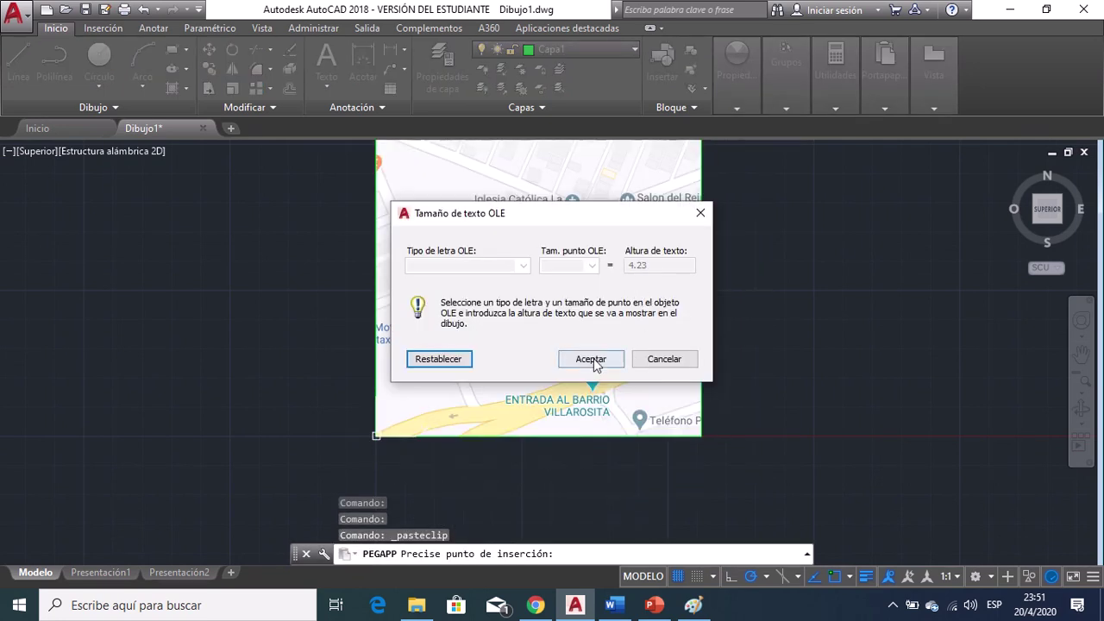
pyautogui.click(592, 359)
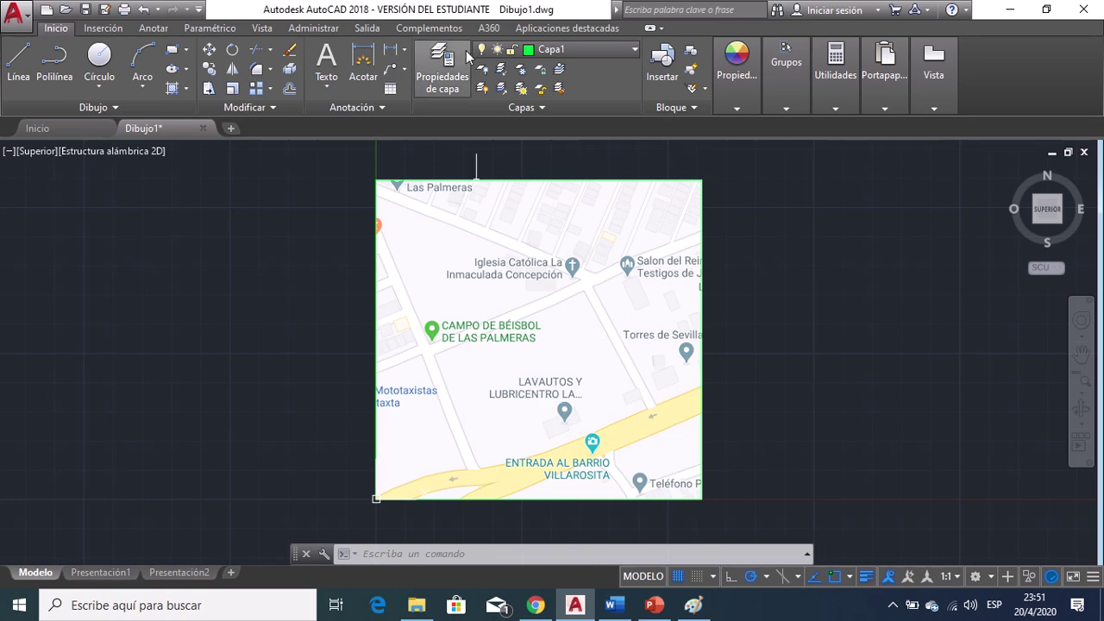
# Review the drawing's layers and their properties in the layer manager.
pyautogui.click(442, 62)
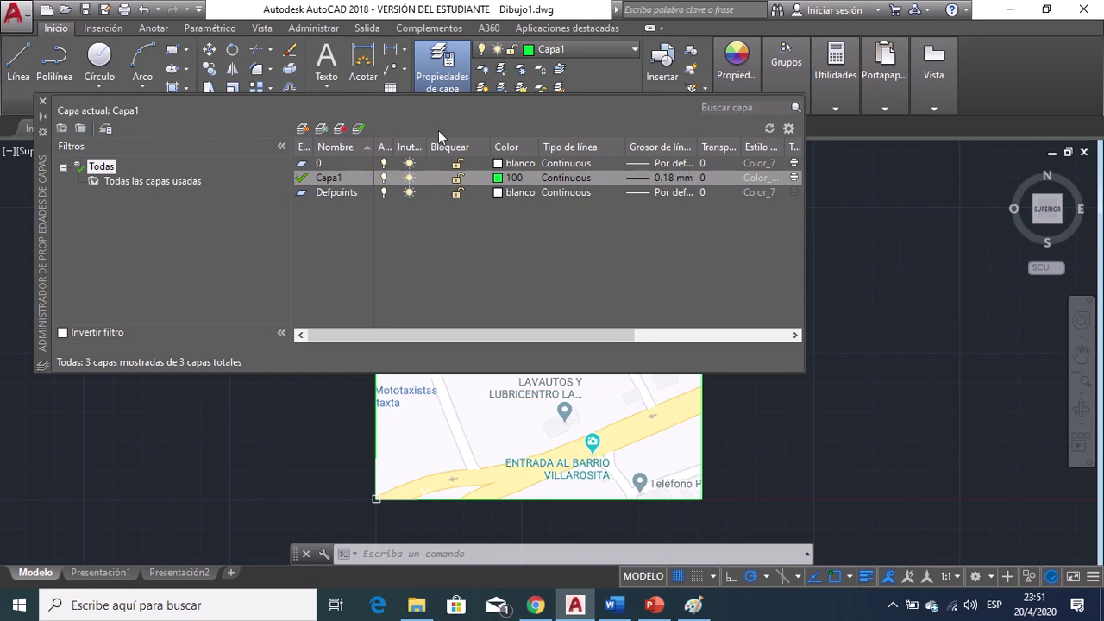
pyautogui.click(43, 103)
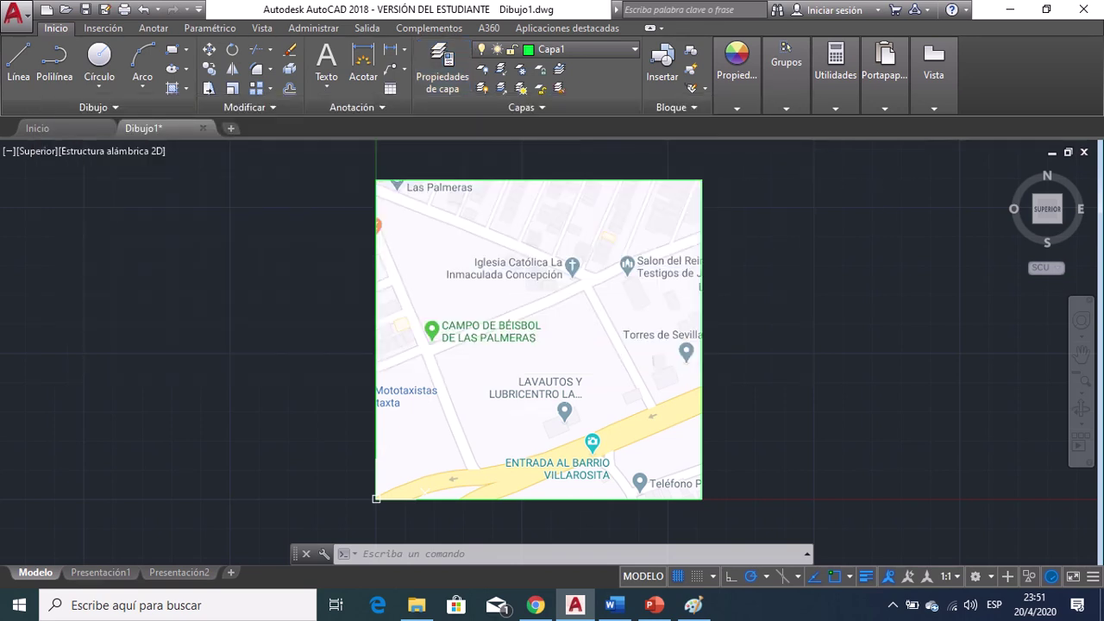
# Check the lot in Google Maps' satellite view, and trace it in AutoCAD as a four-sided polyline of about 59 by 29 units.
pyautogui.click(55, 59)
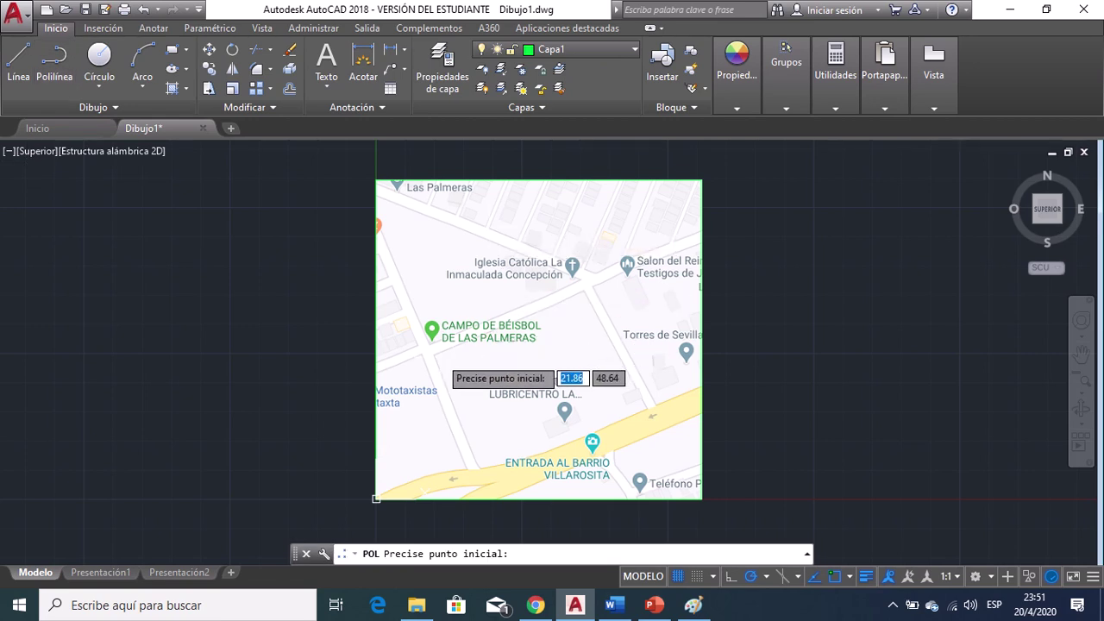
pyautogui.click(535, 604)
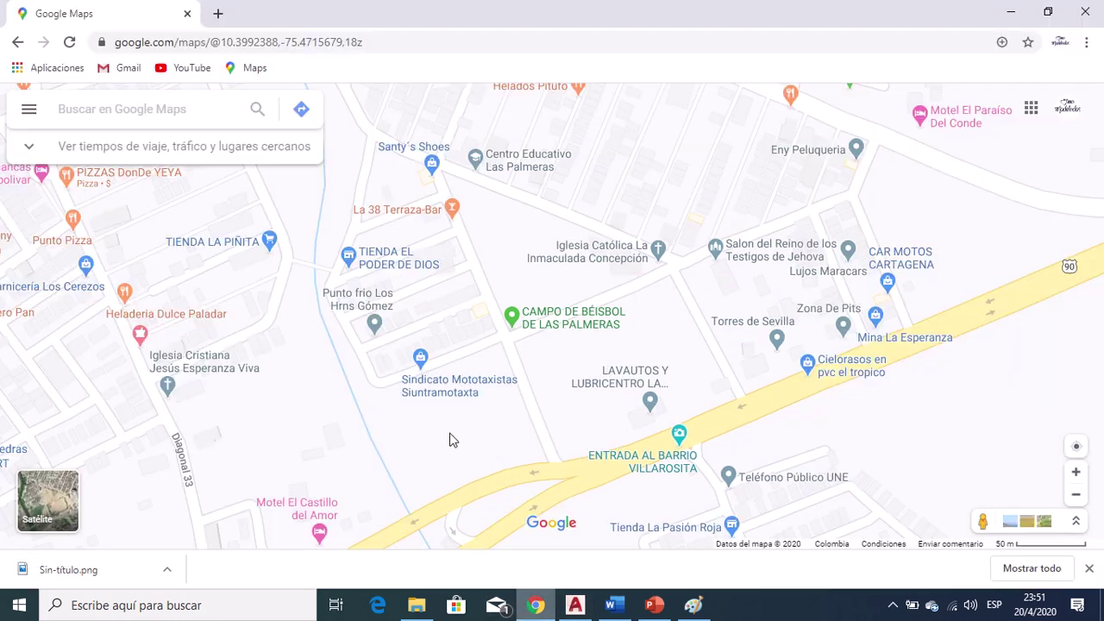
pyautogui.click(75, 503)
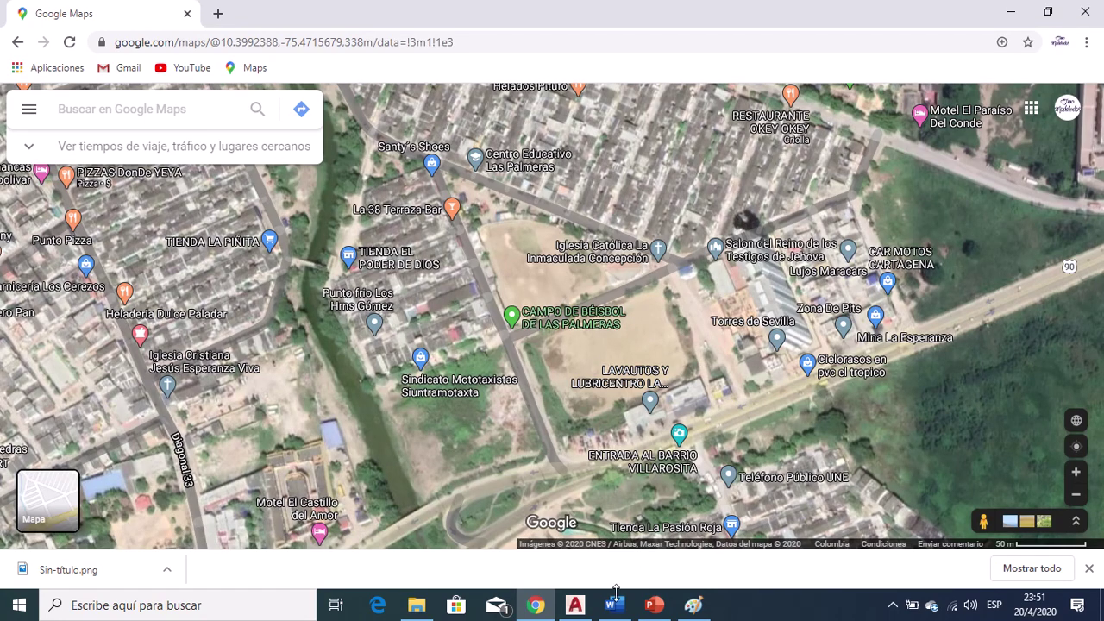
pyautogui.click(575, 604)
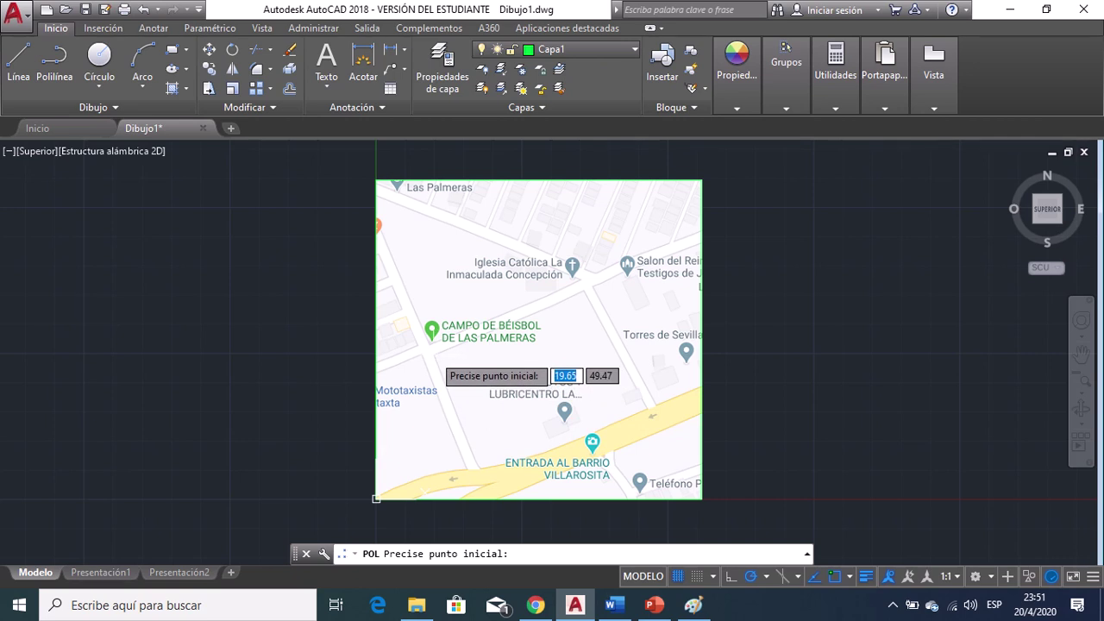
pyautogui.click(434, 354)
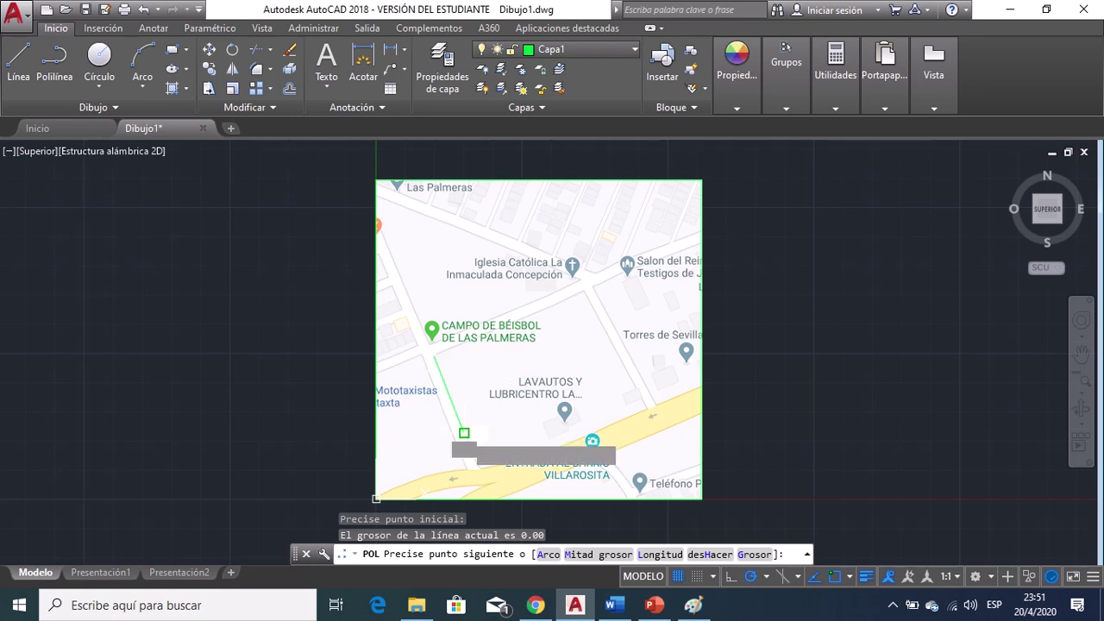
pyautogui.click(463, 431)
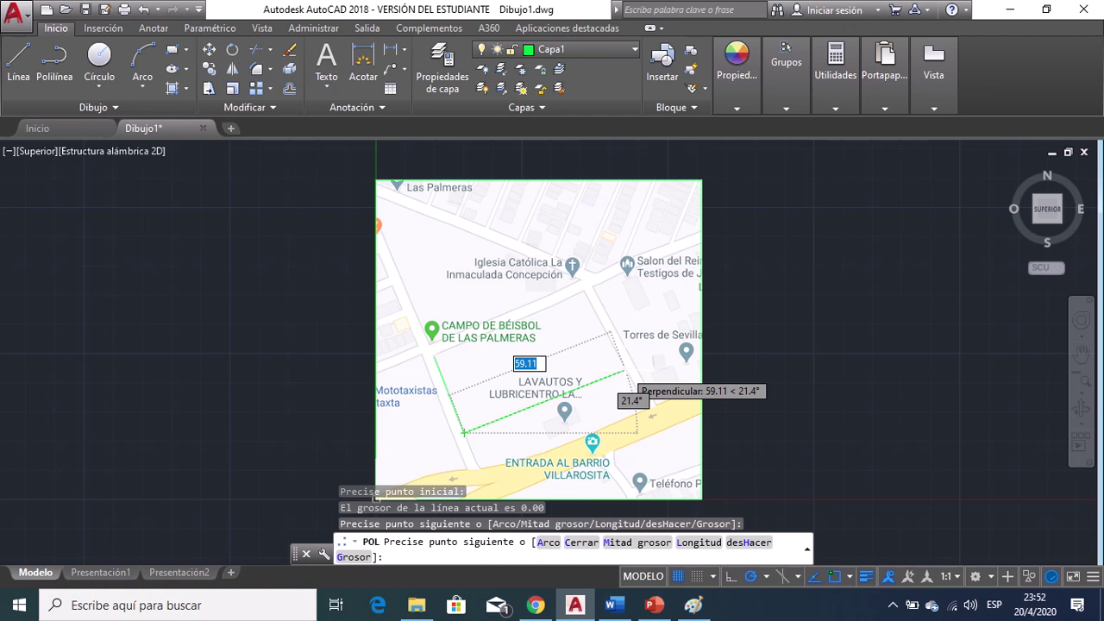
pyautogui.click(627, 370)
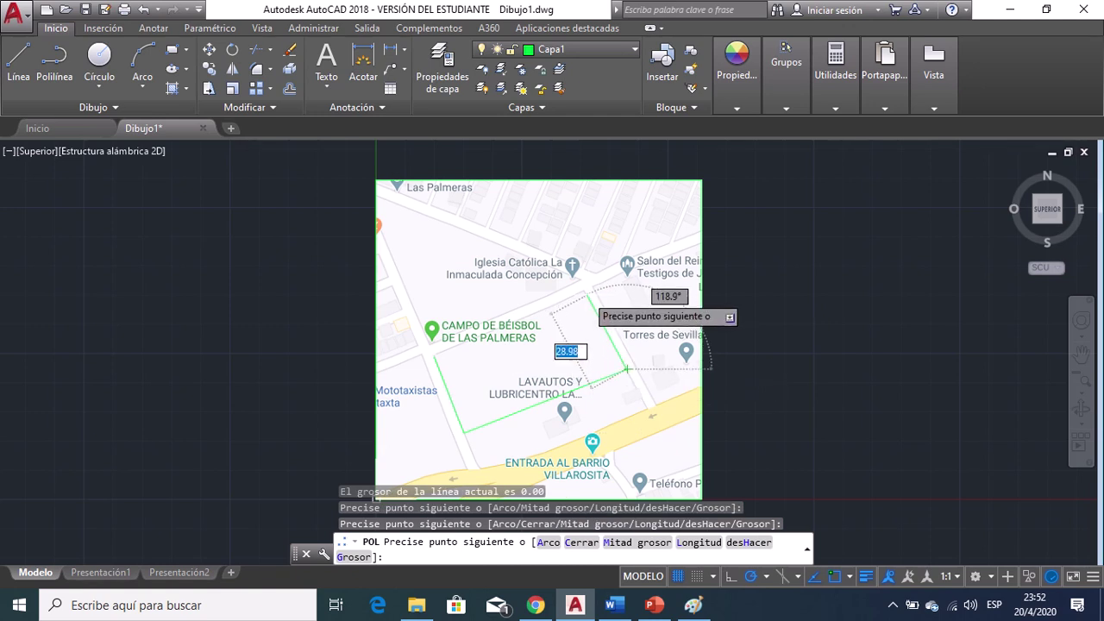
pyautogui.click(582, 288)
pyautogui.click(432, 354)
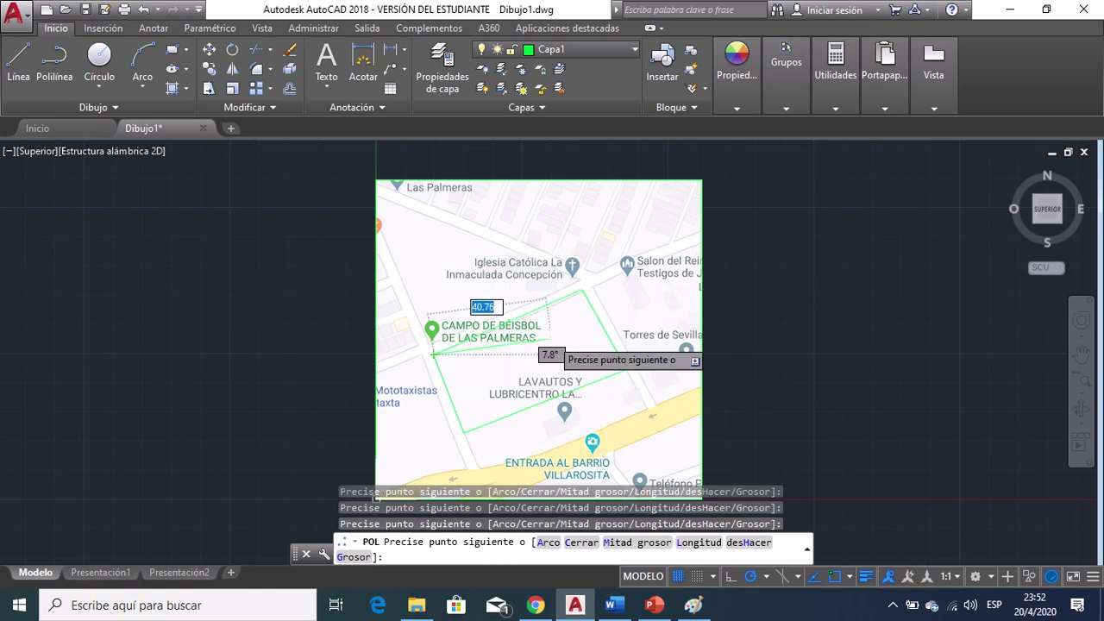
pyautogui.press('Escape')
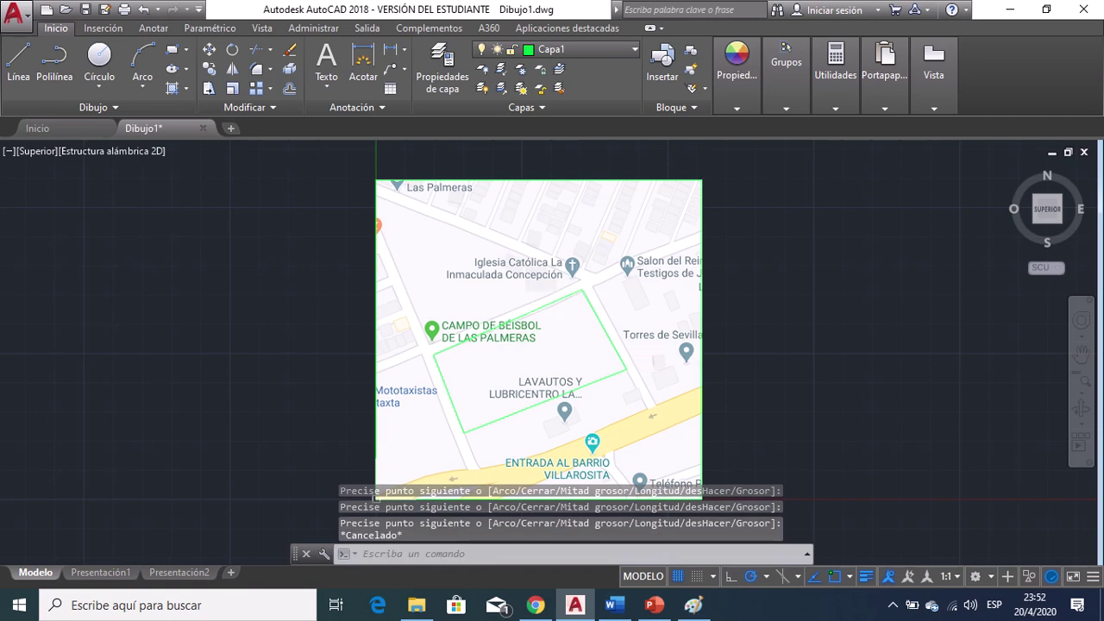
pyautogui.click(534, 311)
pyautogui.click(509, 321)
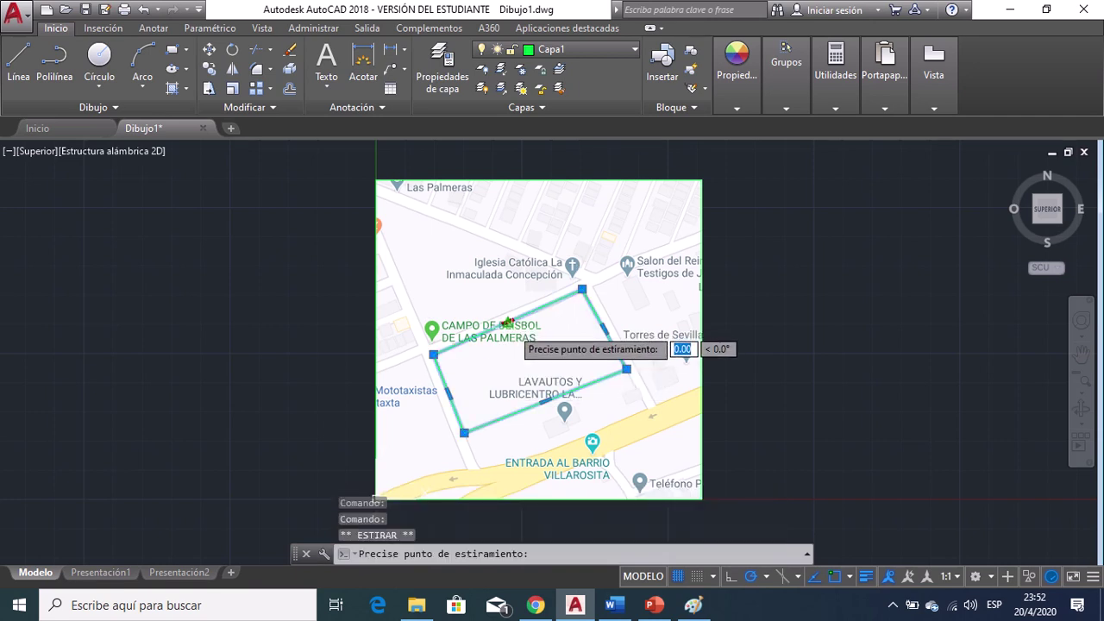
pyautogui.press('Escape')
pyautogui.press('Escape')
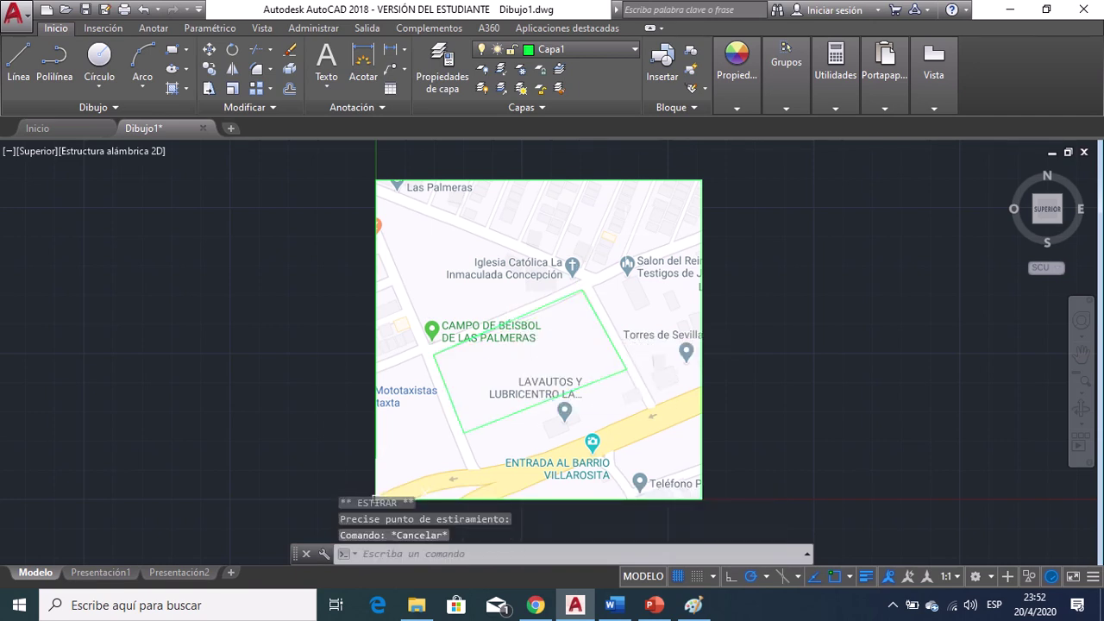
# Add the multiline text "Lote" in the empty area to the west of the map image.
pyautogui.moveTo(625, 234)
pyautogui.mouseDown(button='middle')
pyautogui.moveTo(625, 267)
pyautogui.moveTo(620, 235)
pyautogui.mouseUp(button='middle')
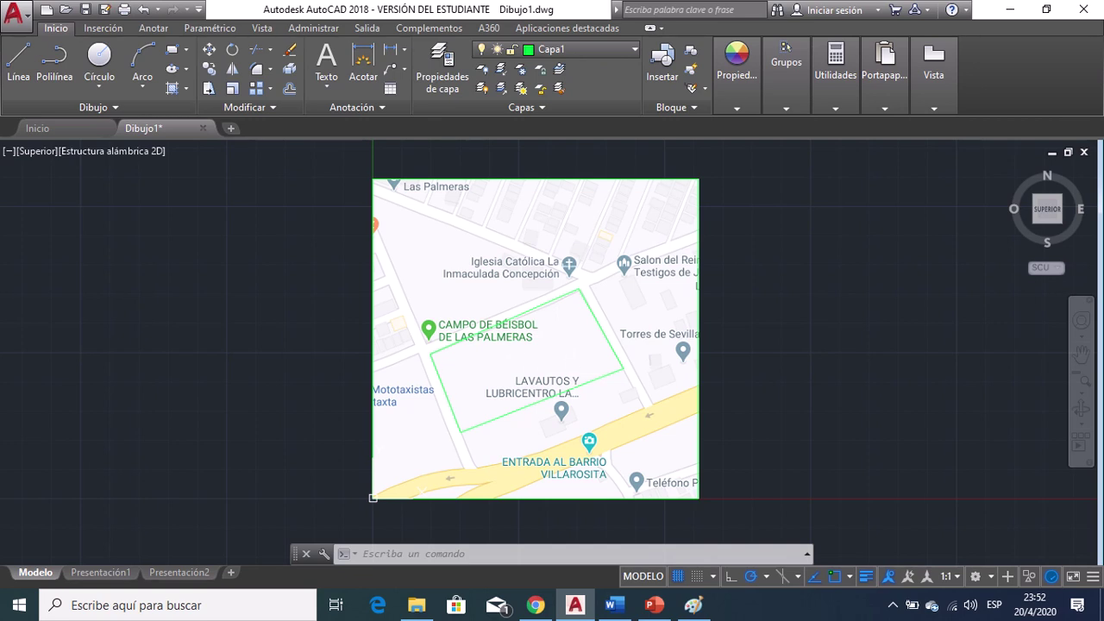
pyautogui.click(325, 64)
pyautogui.click(174, 353)
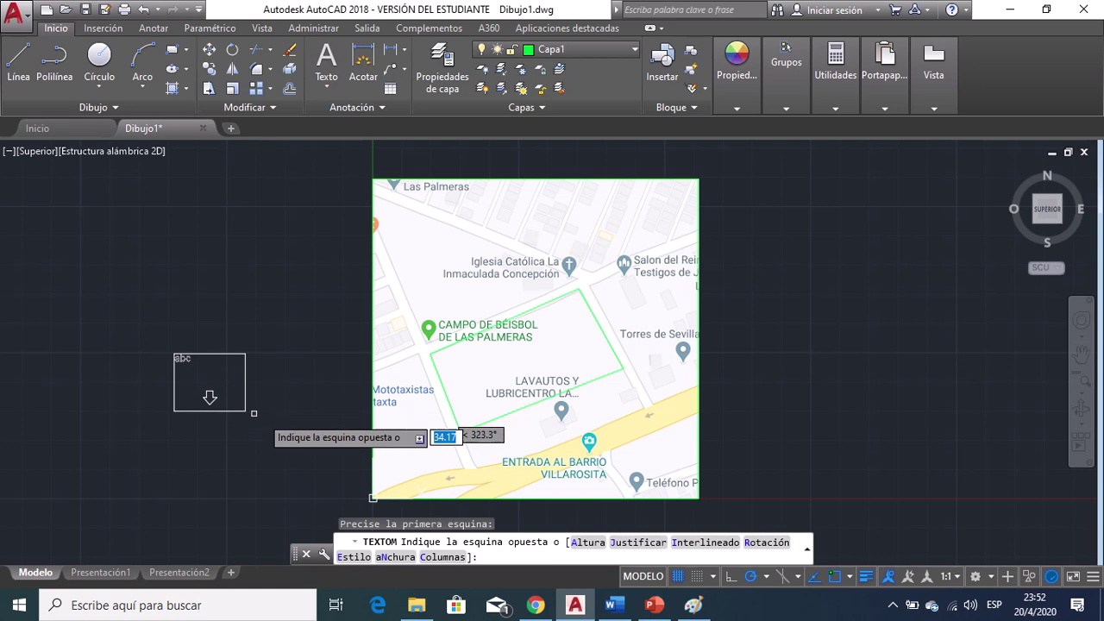
pyautogui.click(279, 422)
pyautogui.write('Lo')
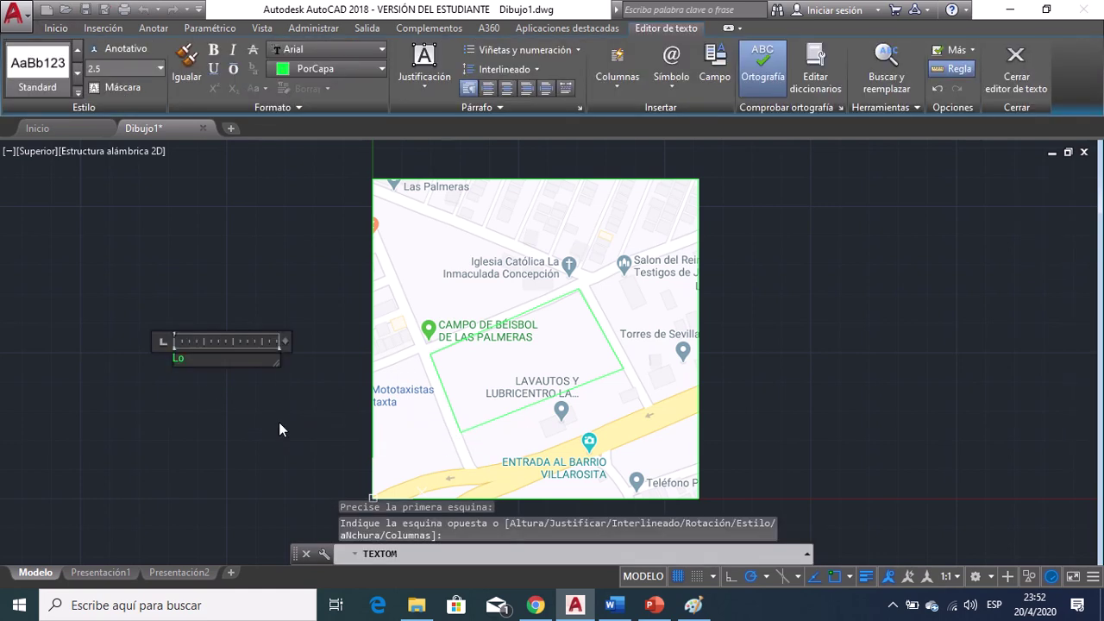
pyautogui.write('te')
pyautogui.click(278, 422)
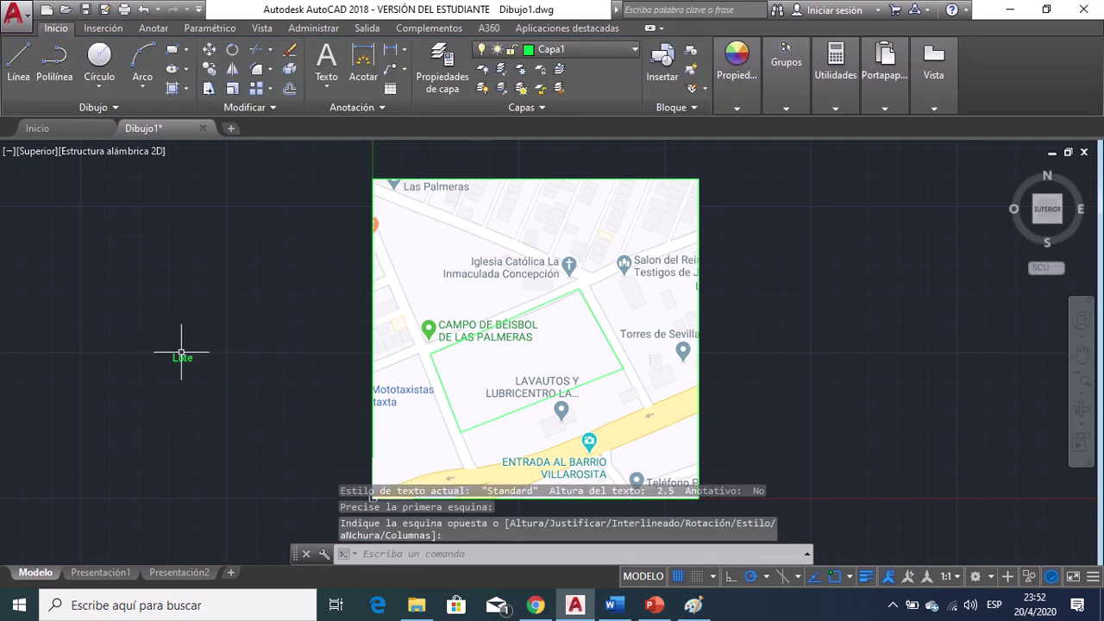
# Move the "Lote" text from the empty area west of the map into the traced lot.
pyautogui.click(181, 354)
pyautogui.click(208, 51)
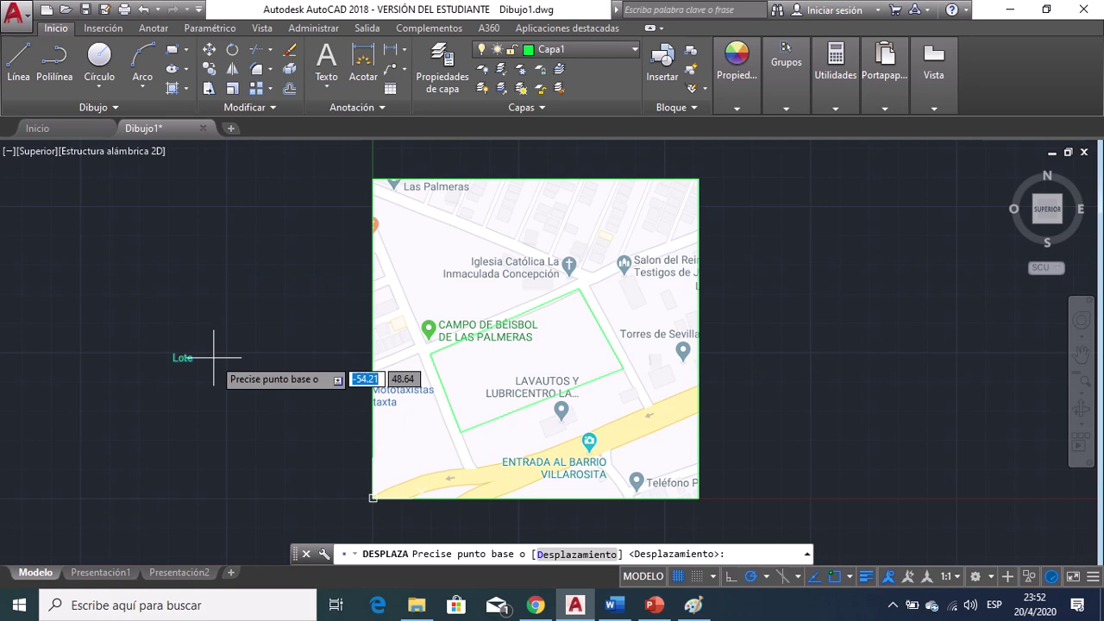
pyautogui.click(174, 360)
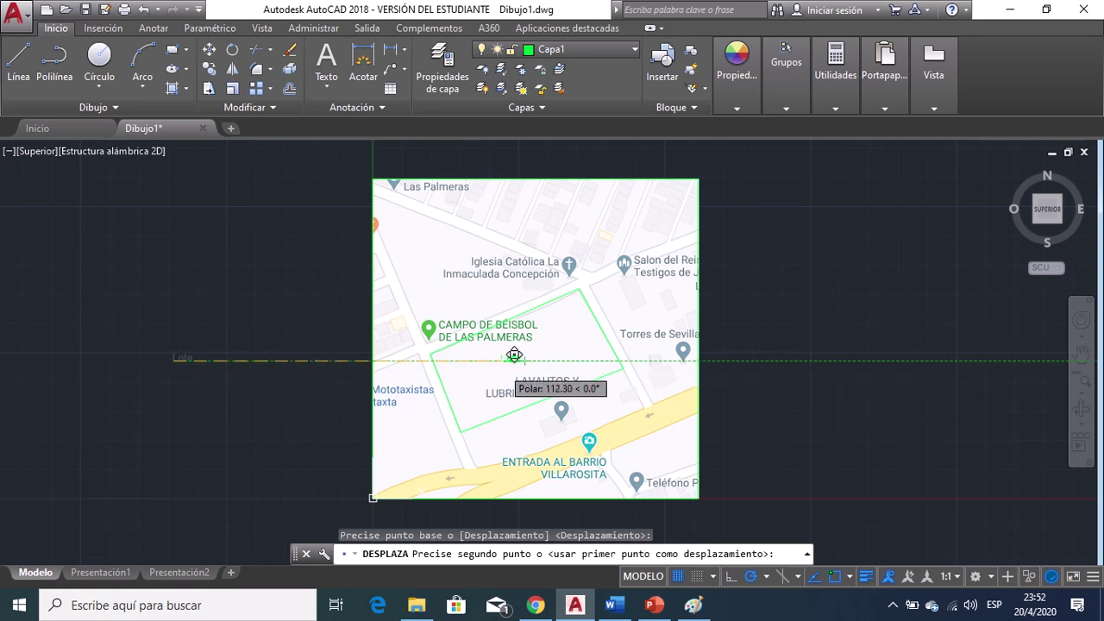
pyautogui.click(504, 360)
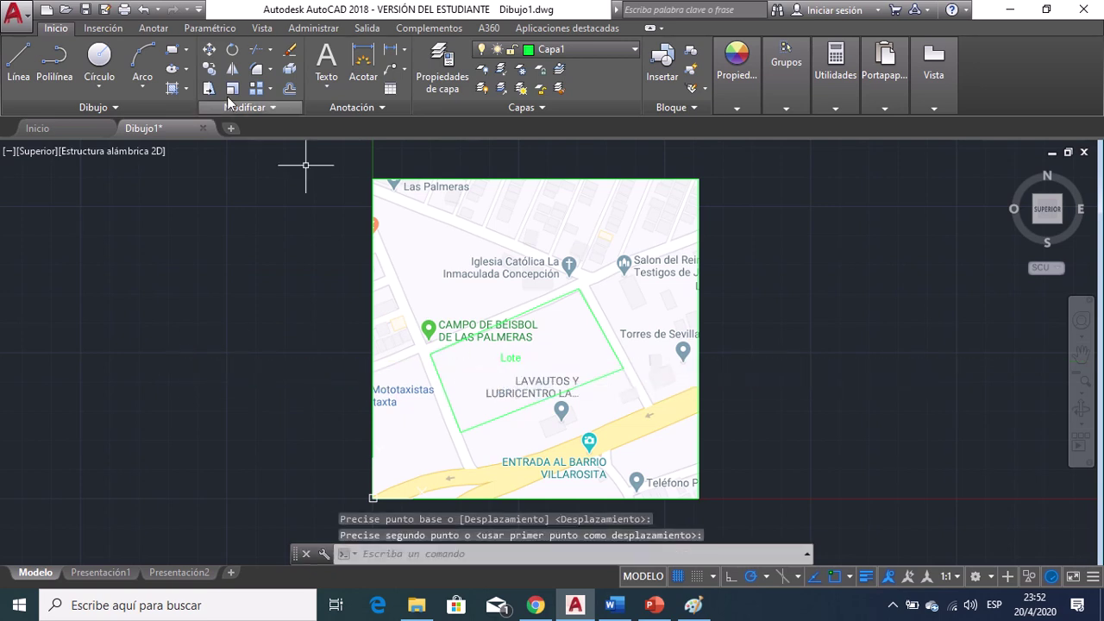
# Hatch the inside of the lot outline with the ANSI31 pattern at scale 0.5, leaving the text clear.
pyautogui.click(172, 89)
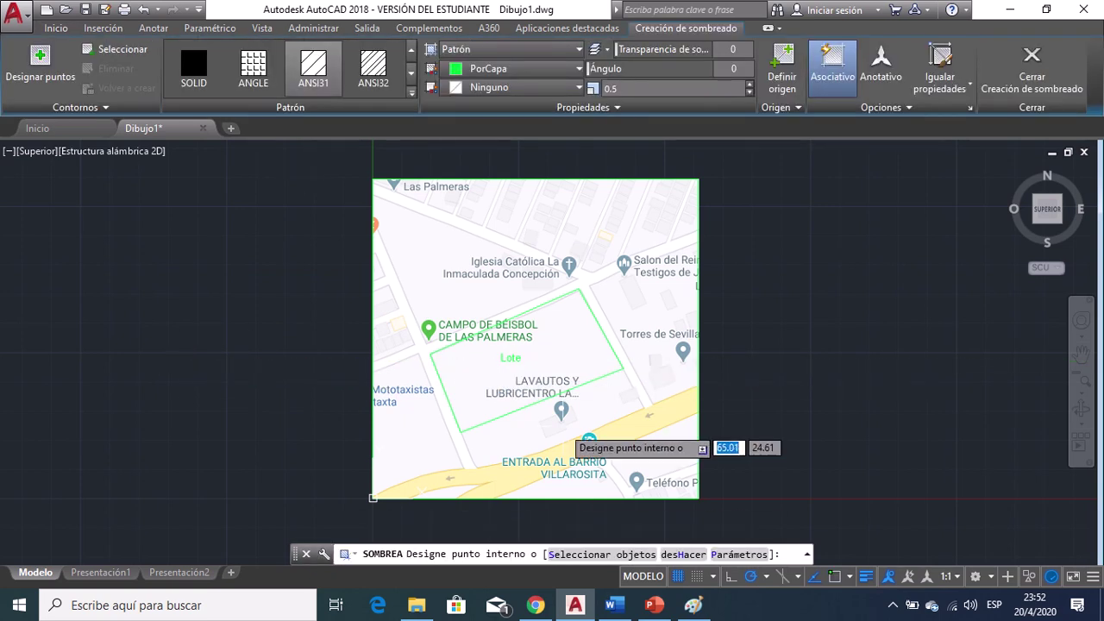
pyautogui.click(587, 391)
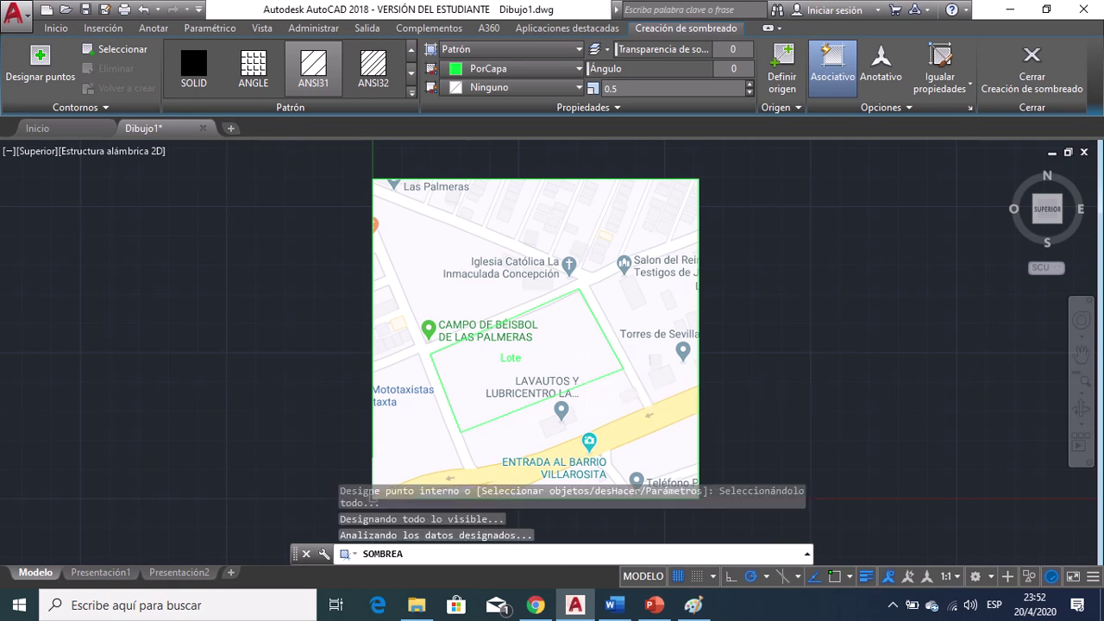
pyautogui.click(674, 210)
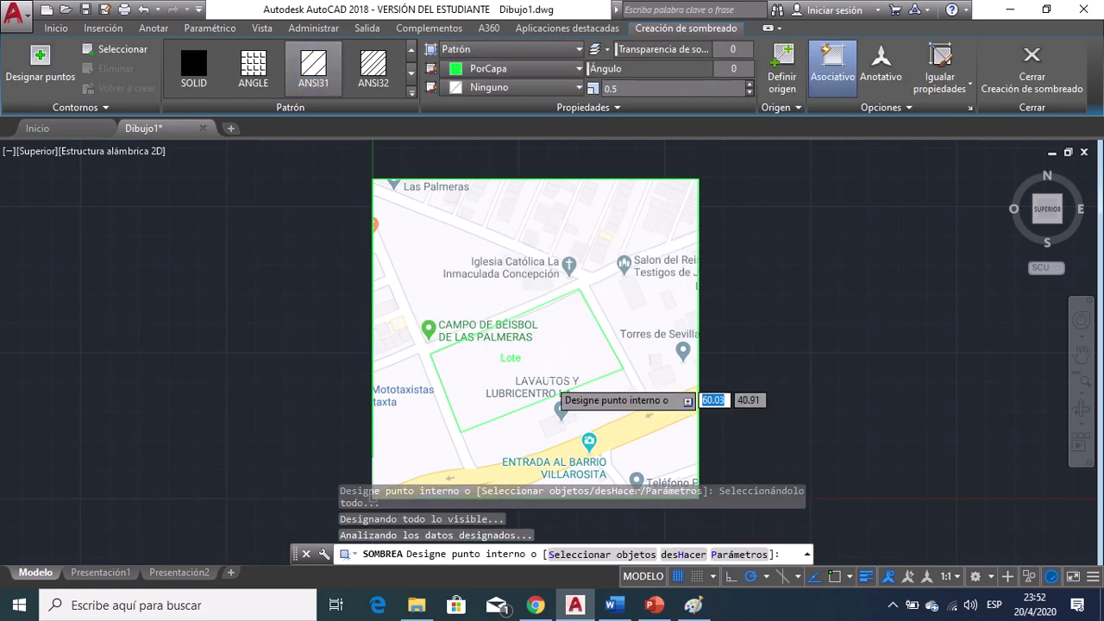
pyautogui.click(553, 363)
pyautogui.press('Escape')
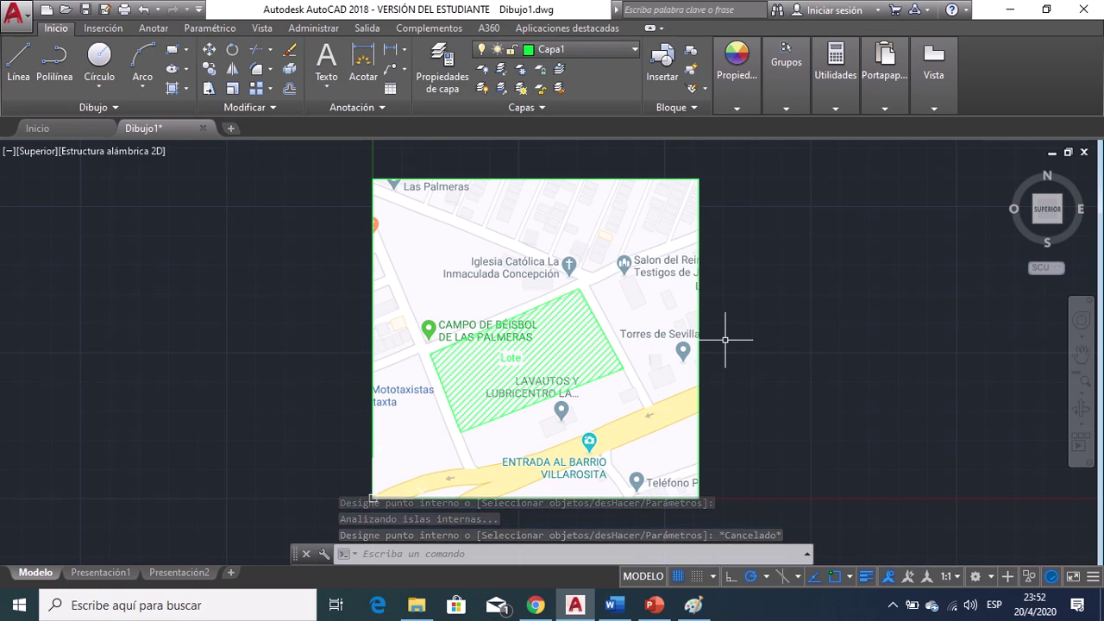
# Draw a single-arc polyline from the map's southwest corner to a point near the start of the yellow main road.
pyautogui.moveTo(725, 339); pyautogui.dragTo(739, 330, button='middle')
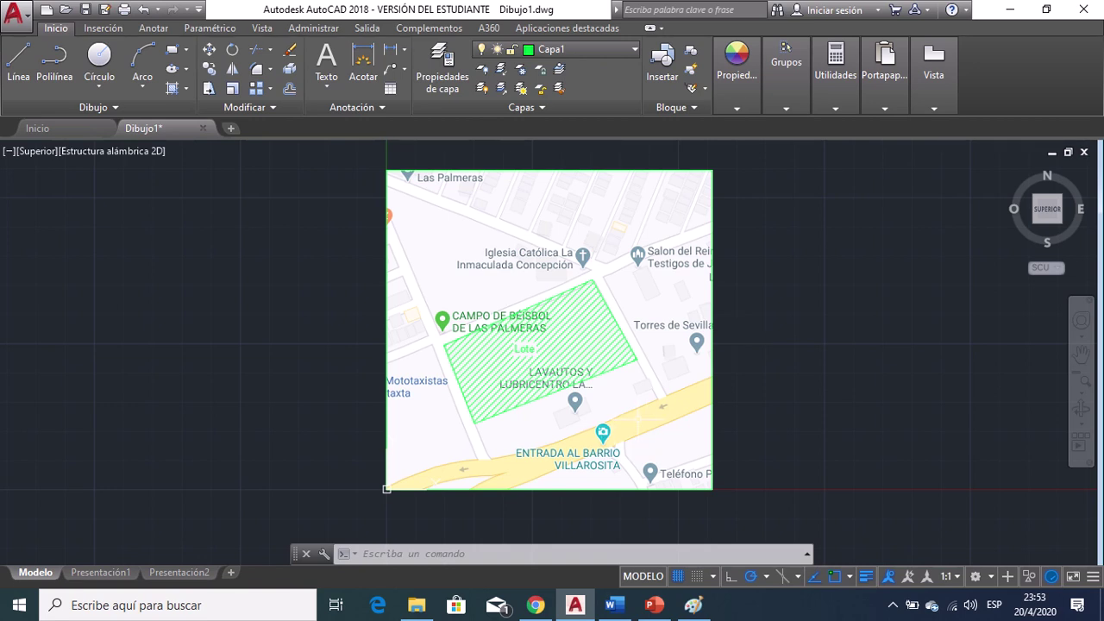
pyautogui.click(54, 62)
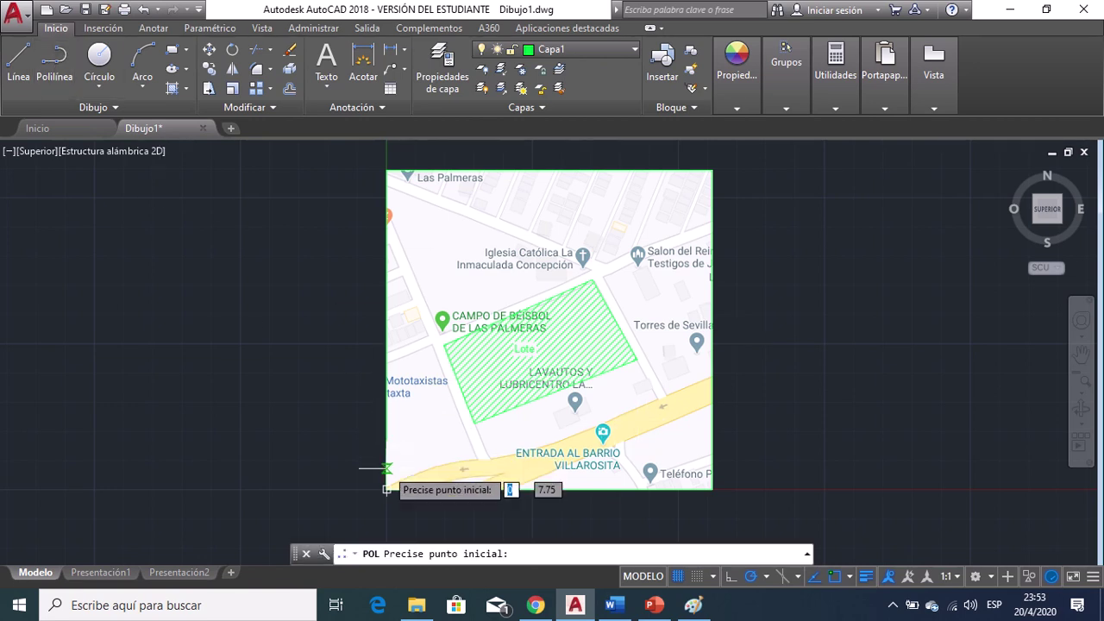
pyautogui.click(386, 490)
pyautogui.click(542, 556)
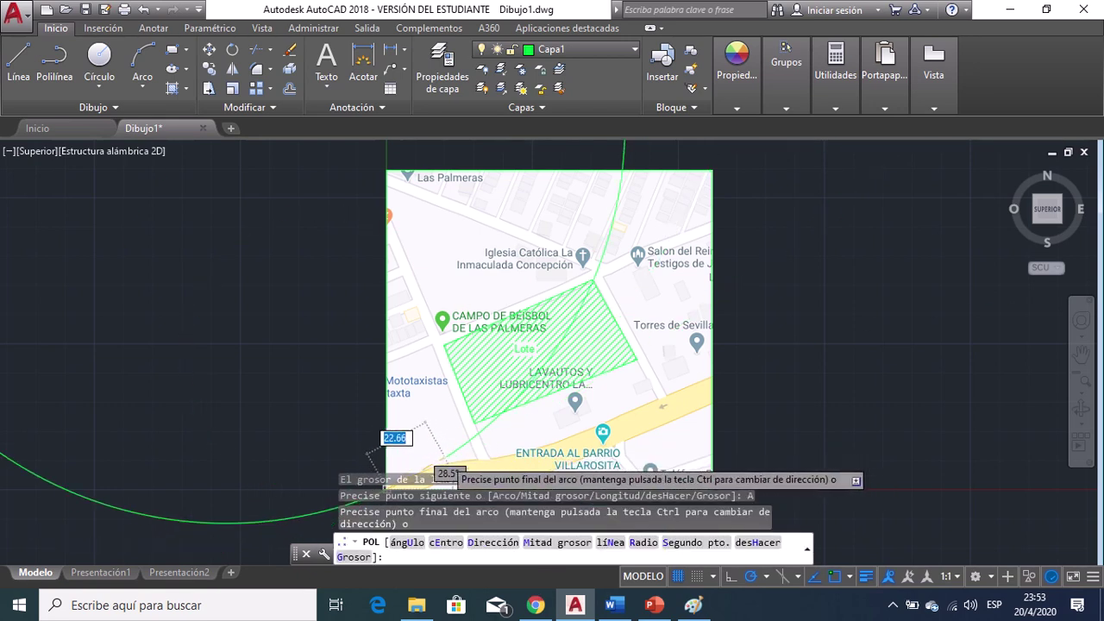
pyautogui.click(425, 444)
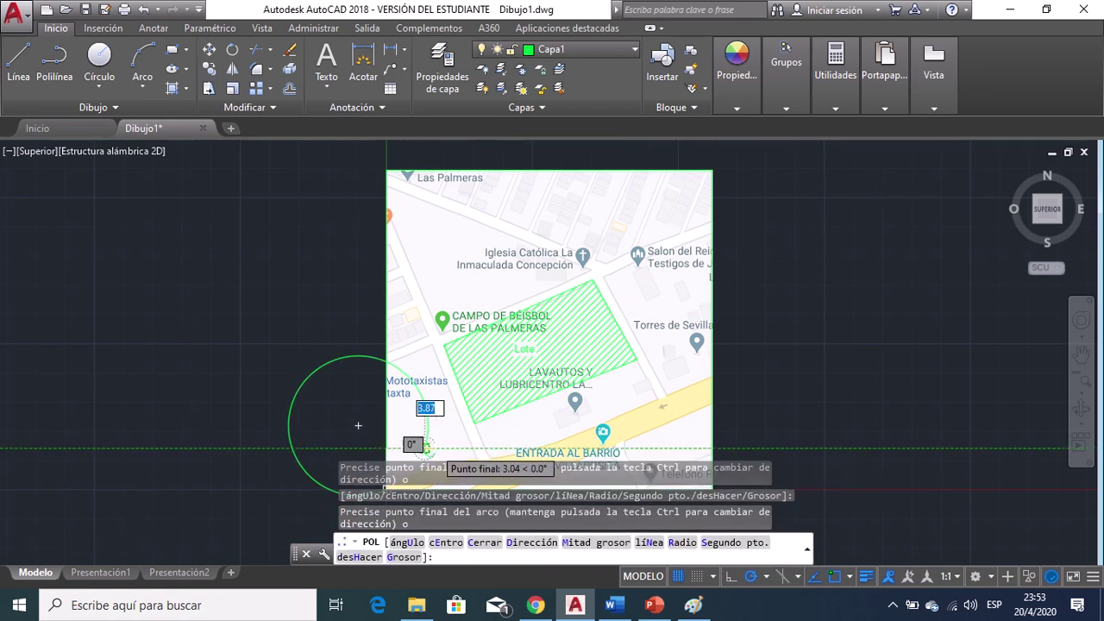
pyautogui.press('Escape')
# Stretch the arc's end point and midpoint so it follows the north edge of the yellow road.
pyautogui.click(429, 433)
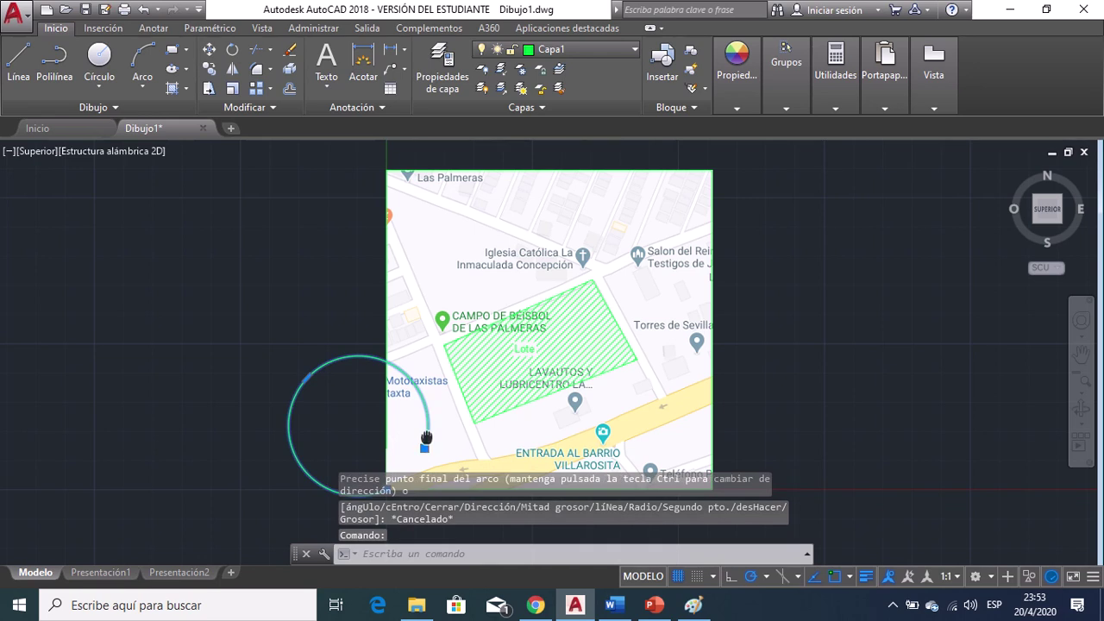
pyautogui.moveTo(426, 438); pyautogui.dragTo(416, 376, button='middle')
pyautogui.click(414, 386)
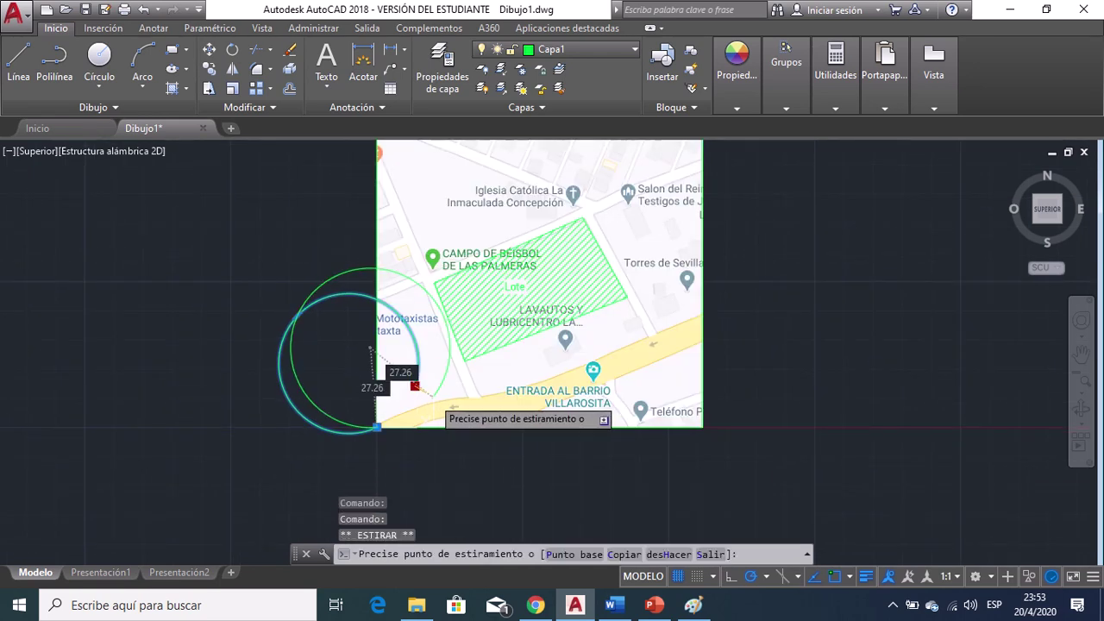
pyautogui.click(347, 261)
pyautogui.click(347, 261)
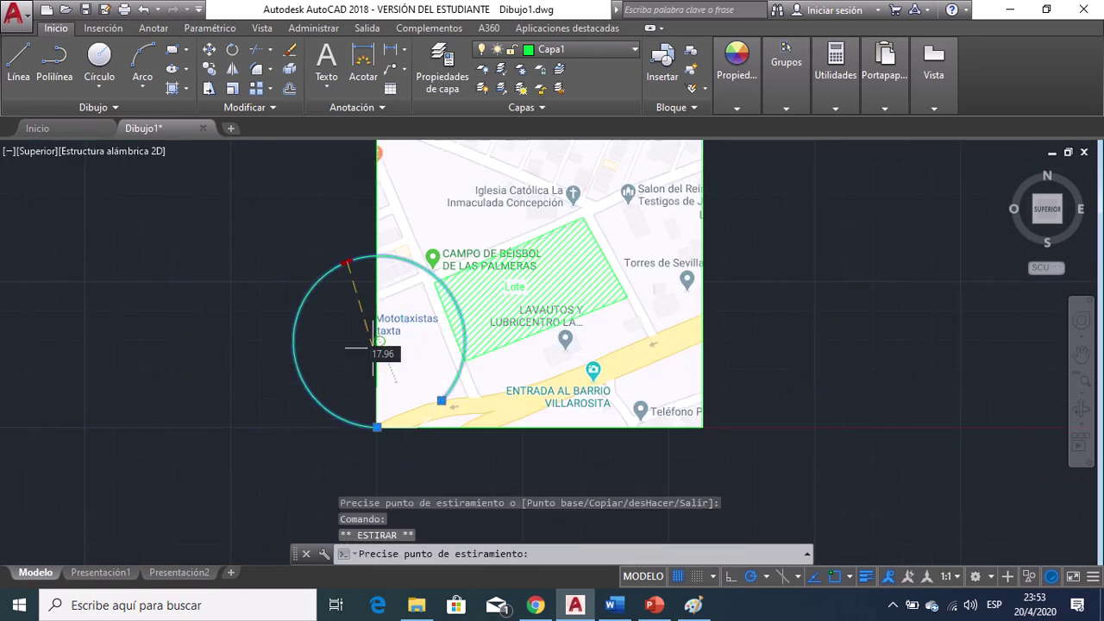
pyautogui.click(415, 427)
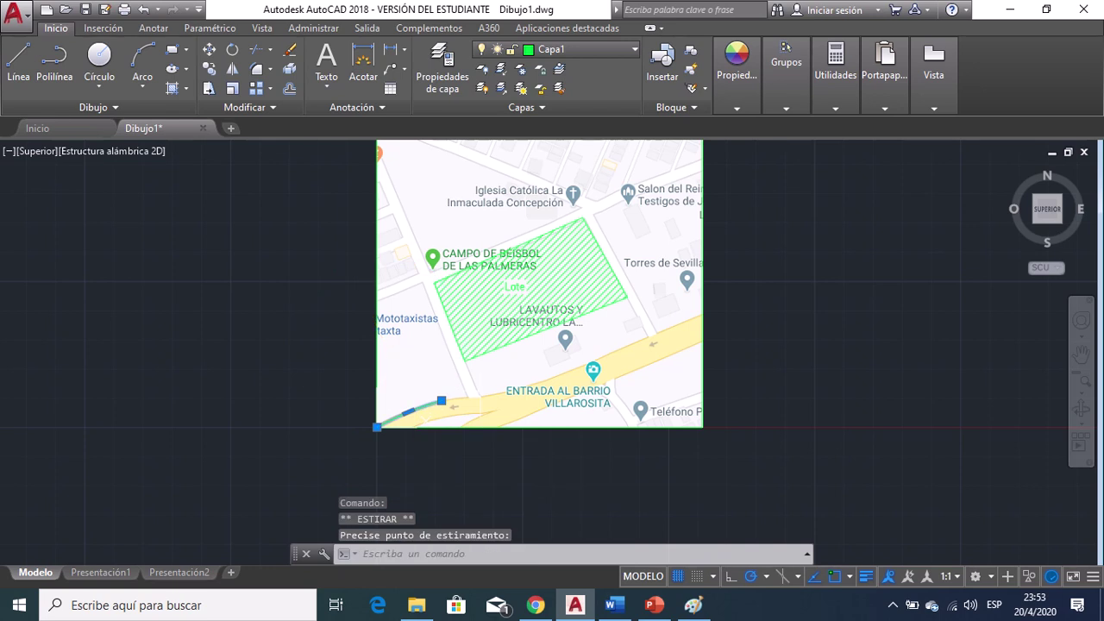
# Draw a polyline of four arc segments from the first arc's end along the road's north edge to the map's east border.
pyautogui.click(55, 57)
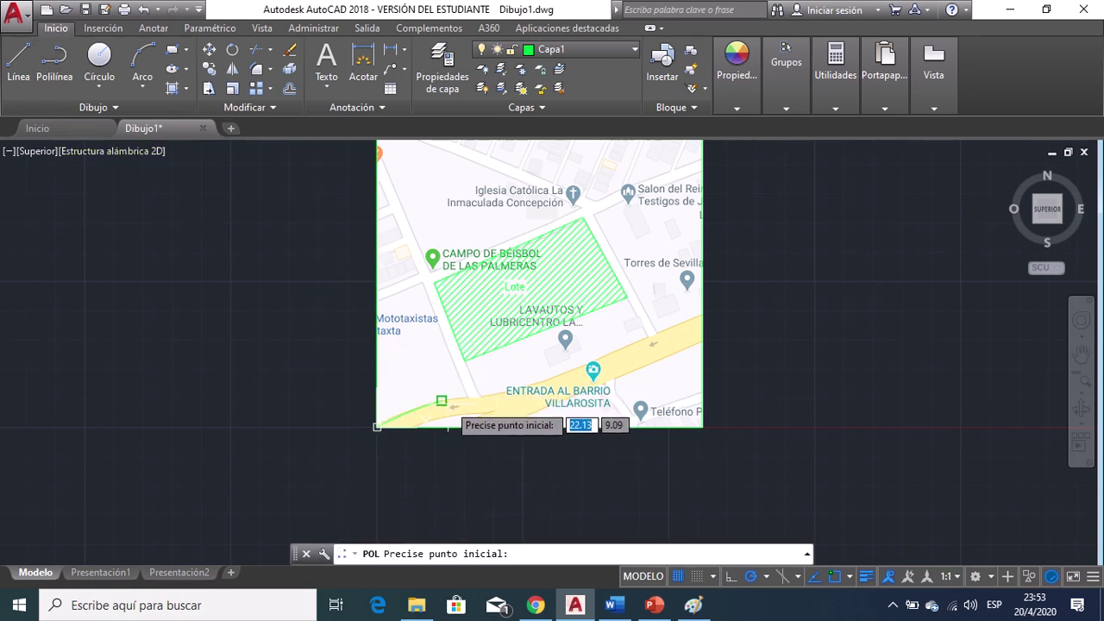
pyautogui.click(440, 401)
pyautogui.click(549, 555)
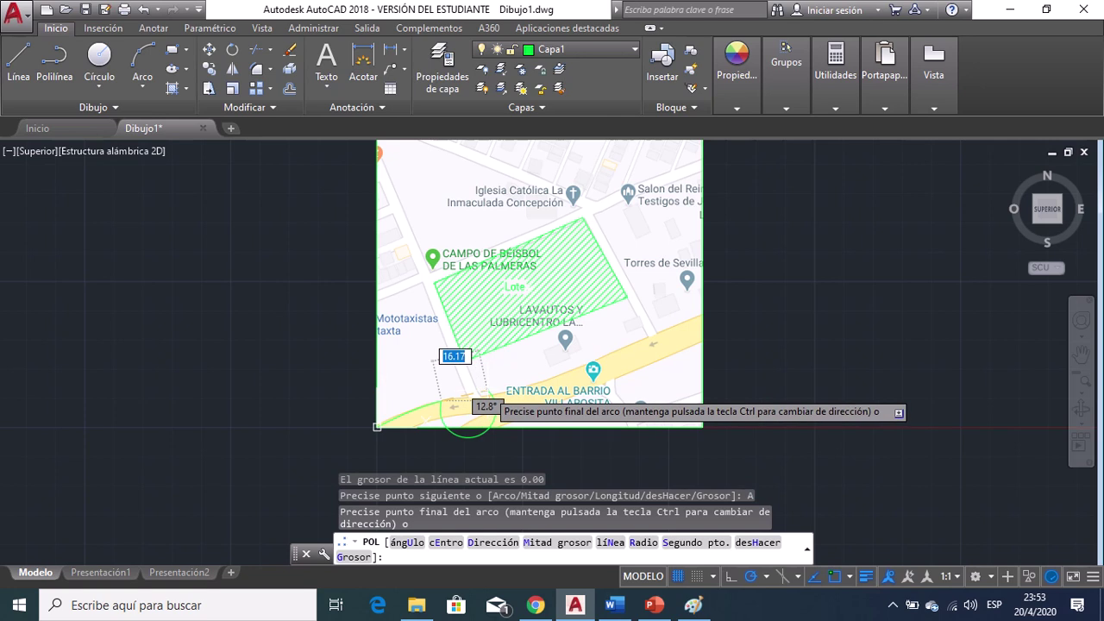
pyautogui.moveTo(489, 400); pyautogui.dragTo(484, 394, button='middle')
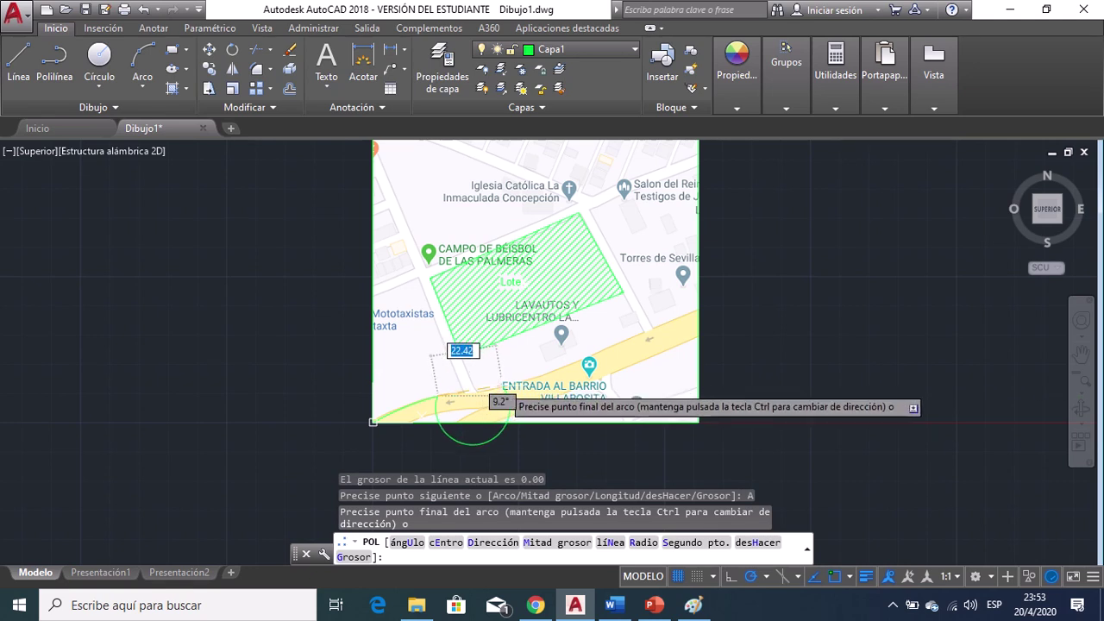
pyautogui.click(502, 385)
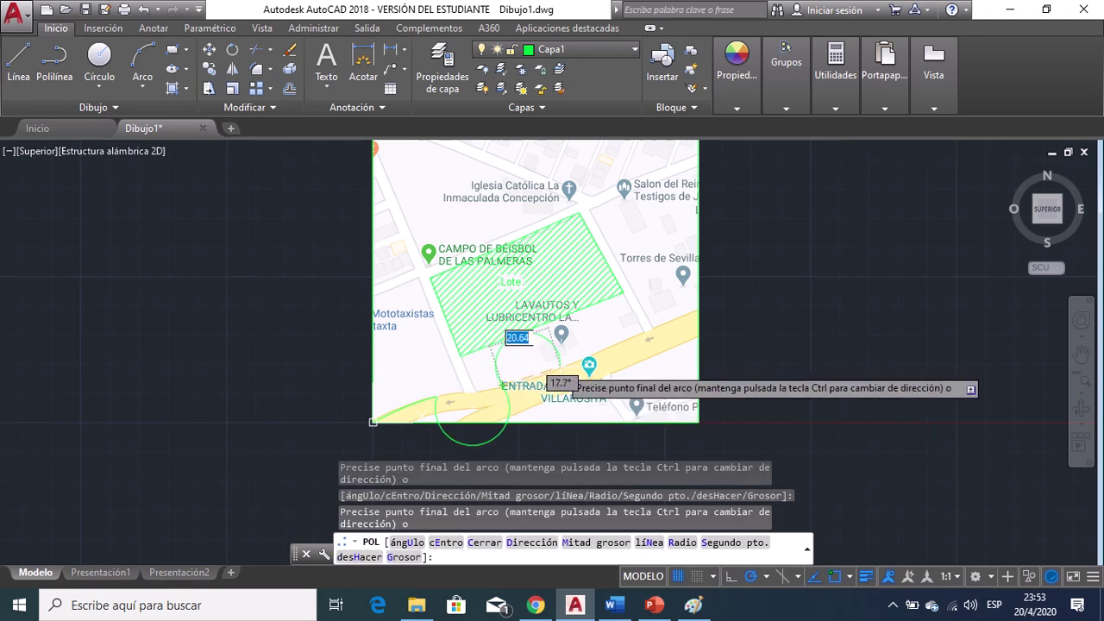
pyautogui.click(562, 369)
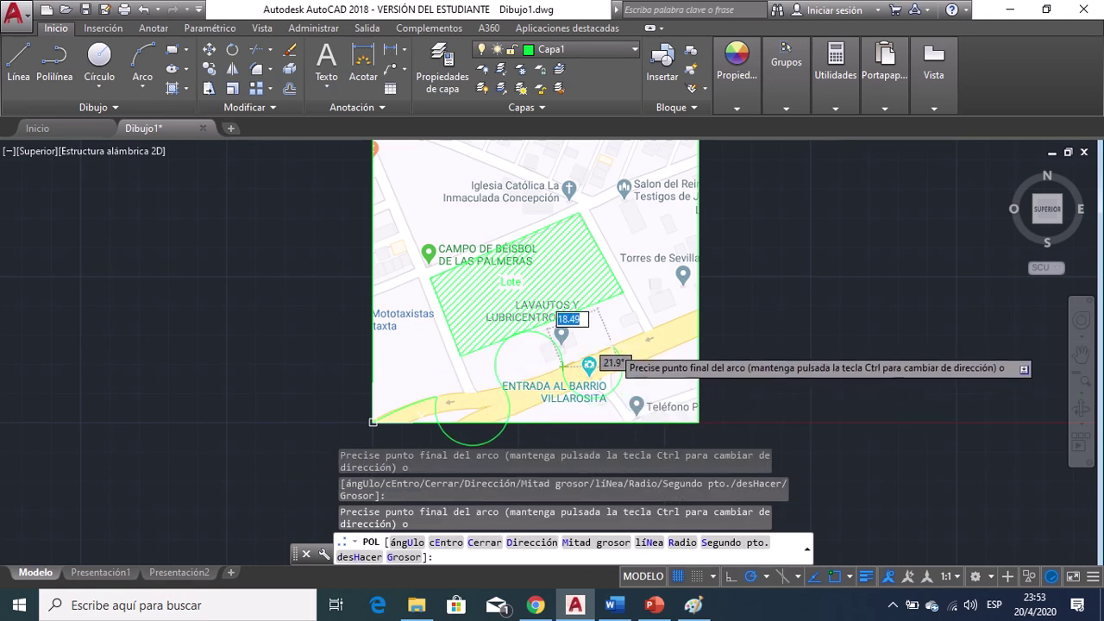
pyautogui.click(699, 311)
pyautogui.press('Escape')
# Stretch the midpoints of the four arc segments so the polyline follows the north edge of the yellow road.
pyautogui.click(476, 438)
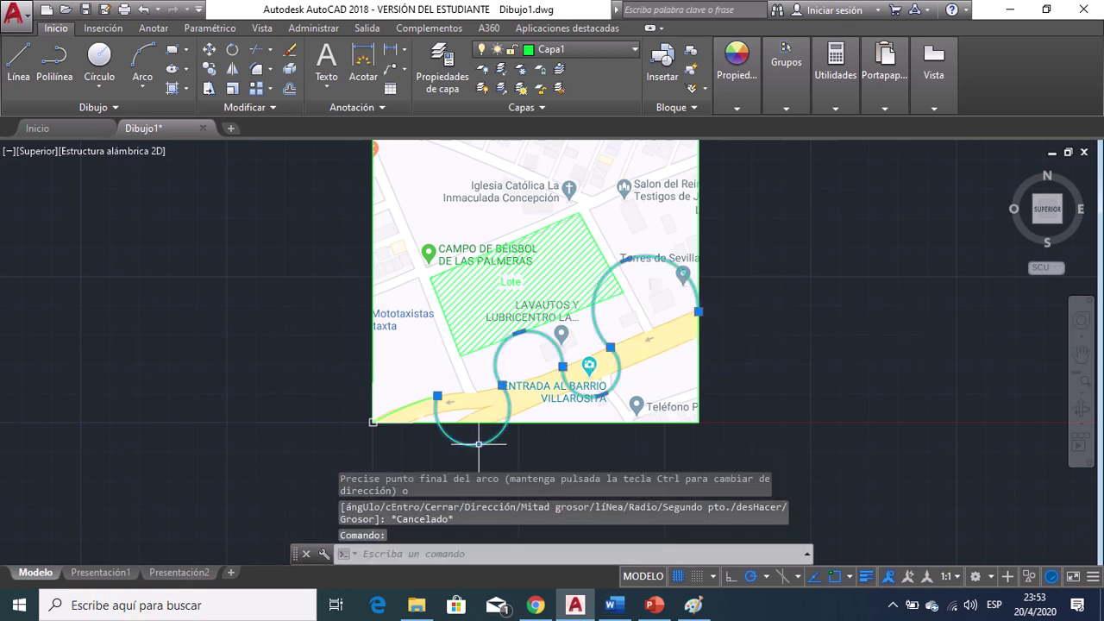
pyautogui.click(479, 439)
pyautogui.click(470, 393)
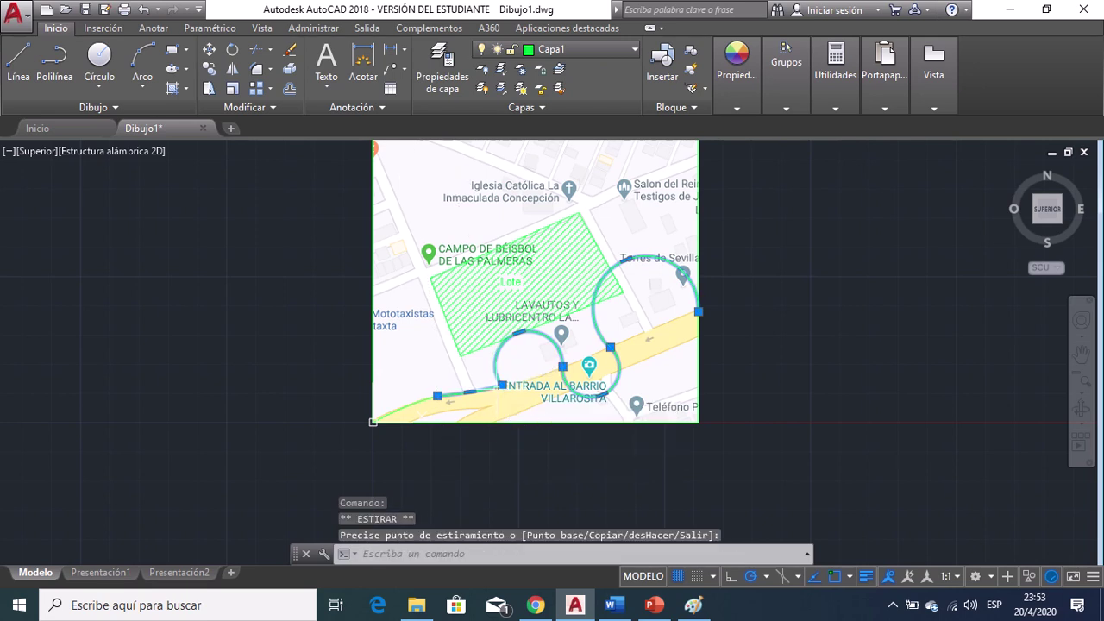
pyautogui.click(518, 331)
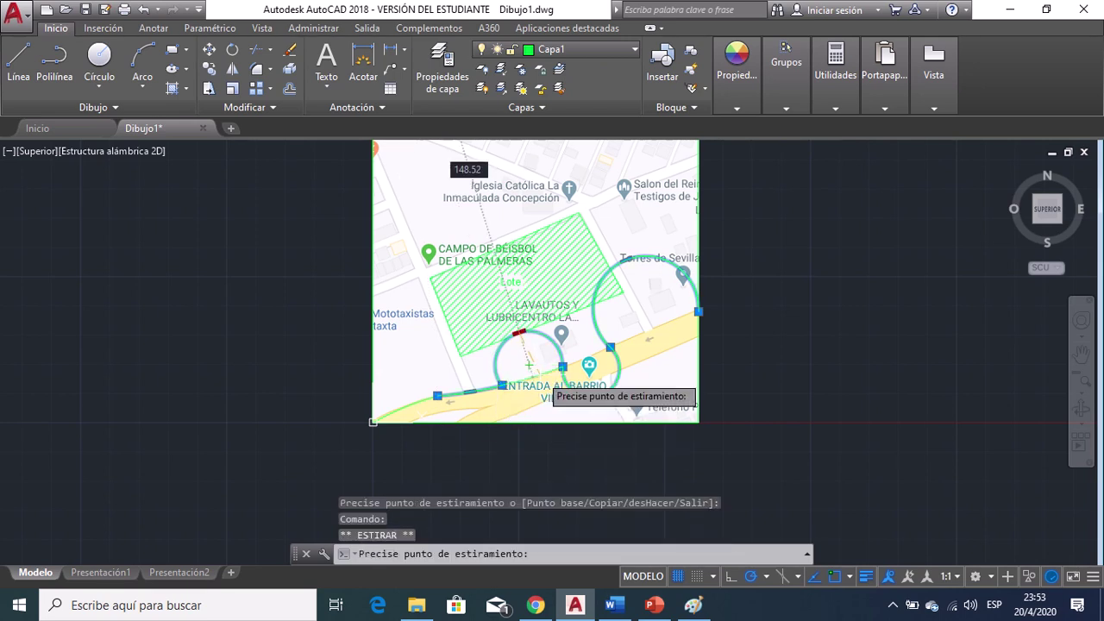
pyautogui.click(533, 377)
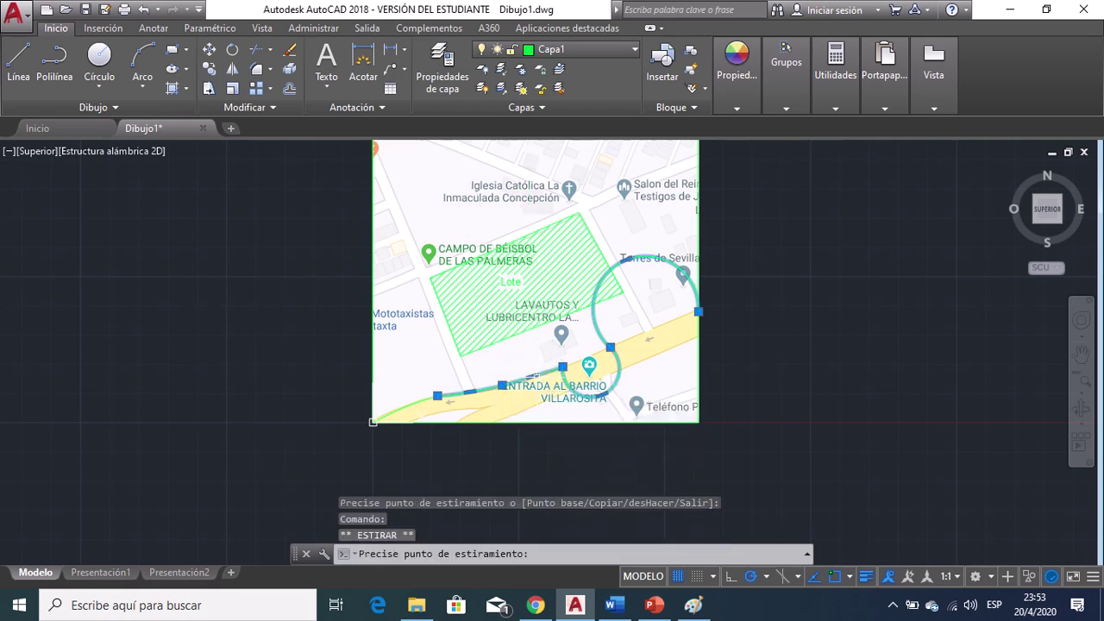
pyautogui.click(602, 394)
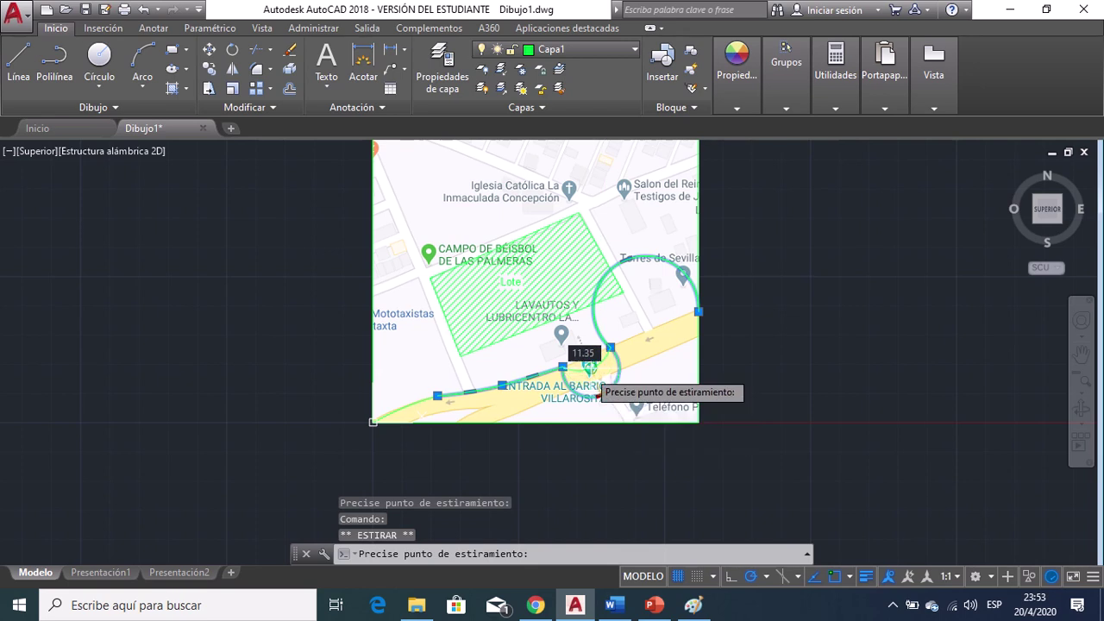
pyautogui.click(589, 364)
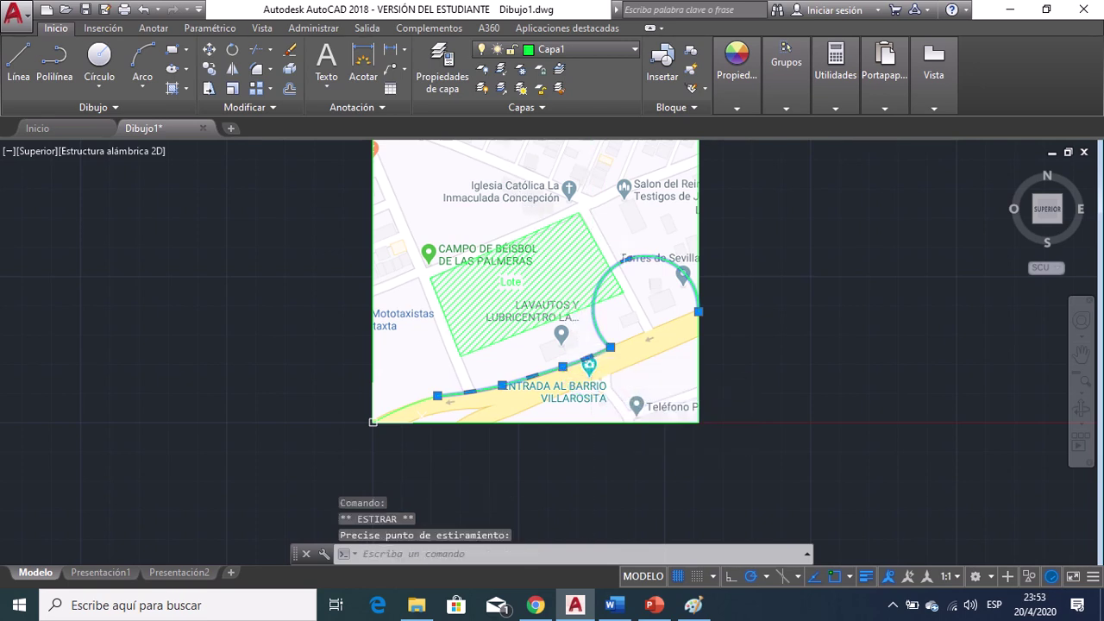
pyautogui.click(627, 257)
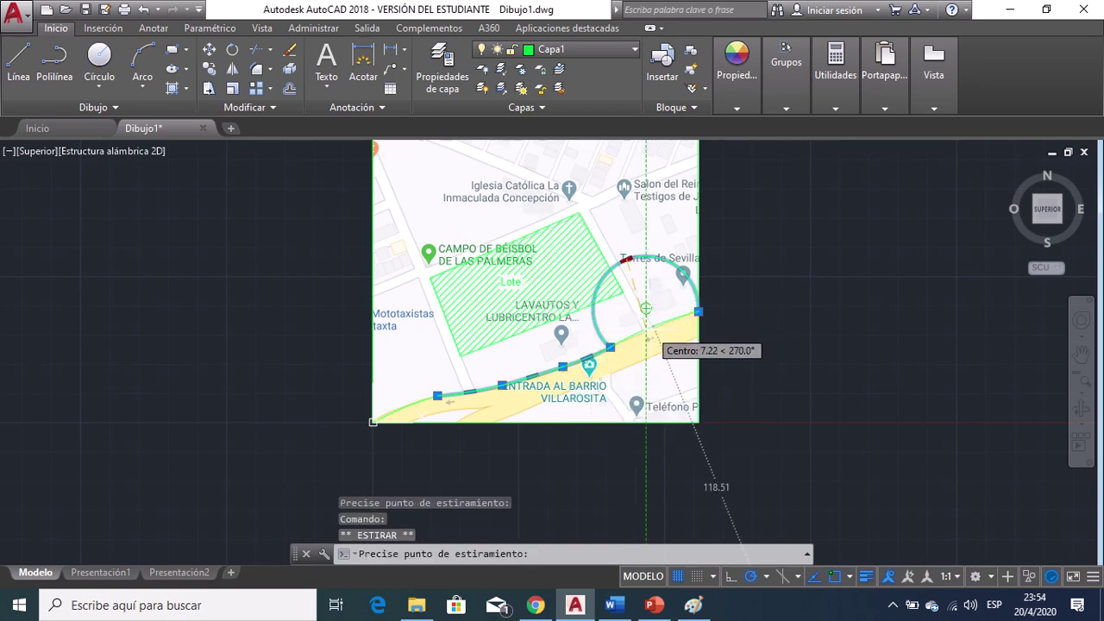
pyautogui.press('Escape')
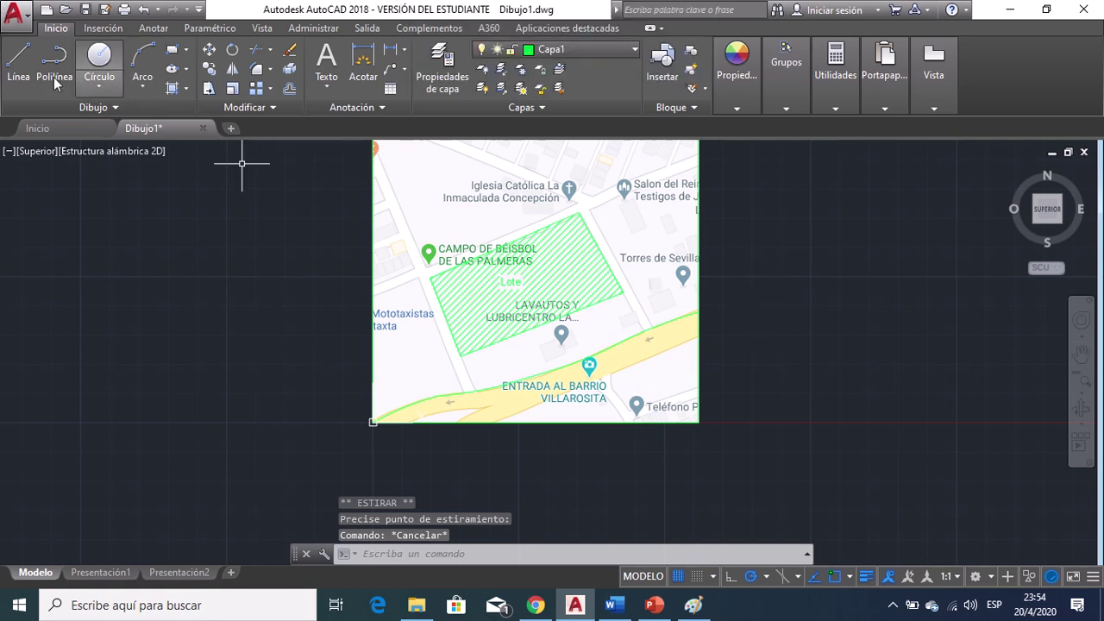
# Draw a polyline of three arc segments around the island between the road branches at the map's south border.
pyautogui.click(18, 61)
pyautogui.click(42, 90)
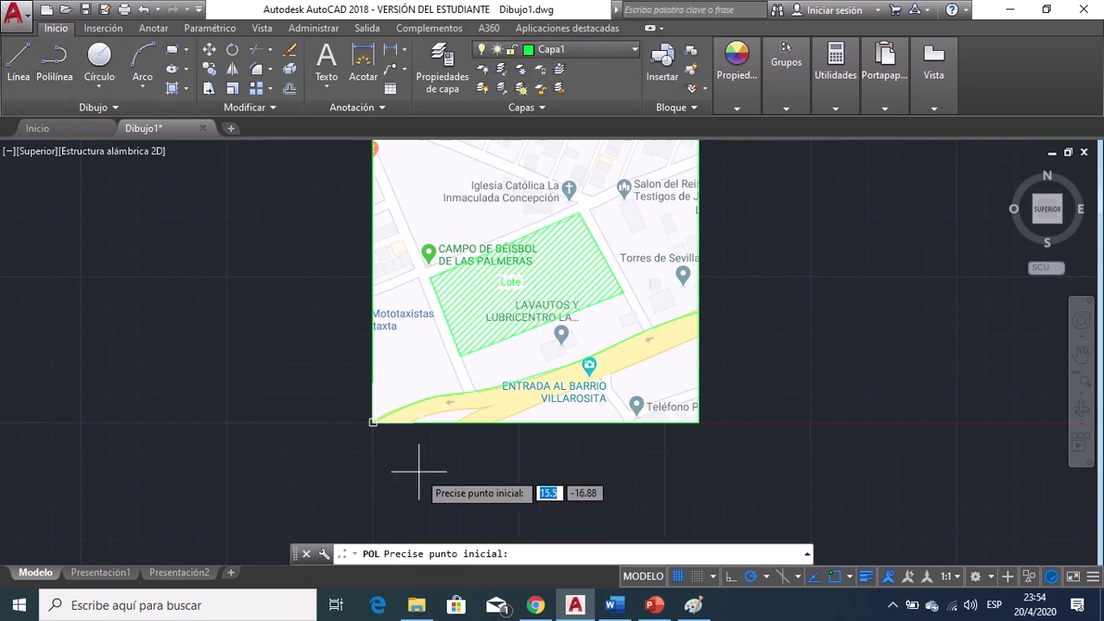
pyautogui.click(411, 421)
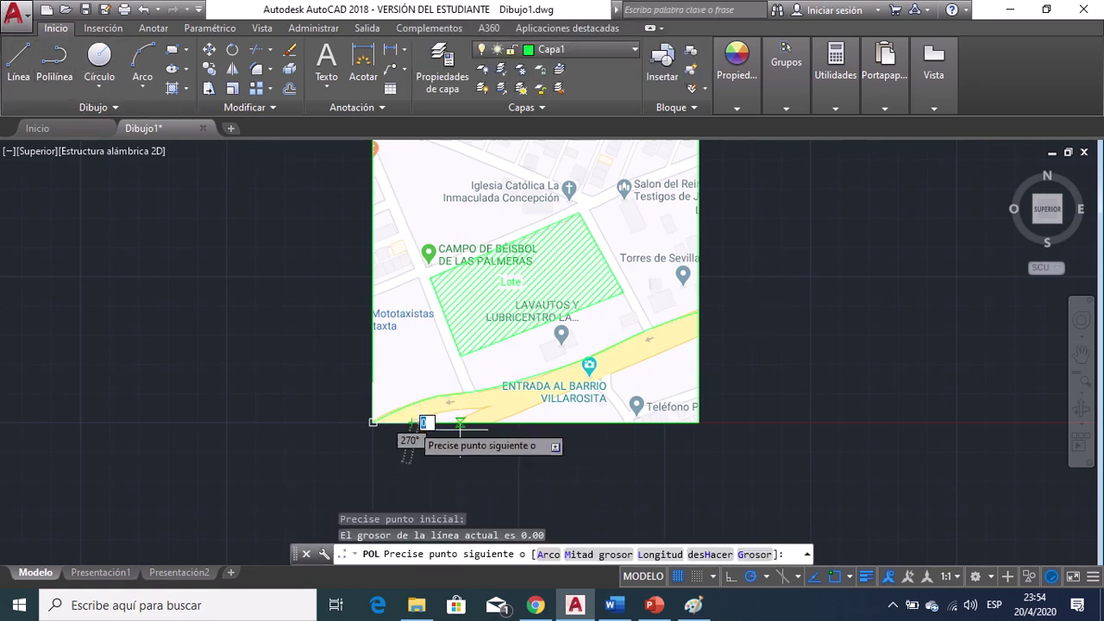
pyautogui.click(545, 556)
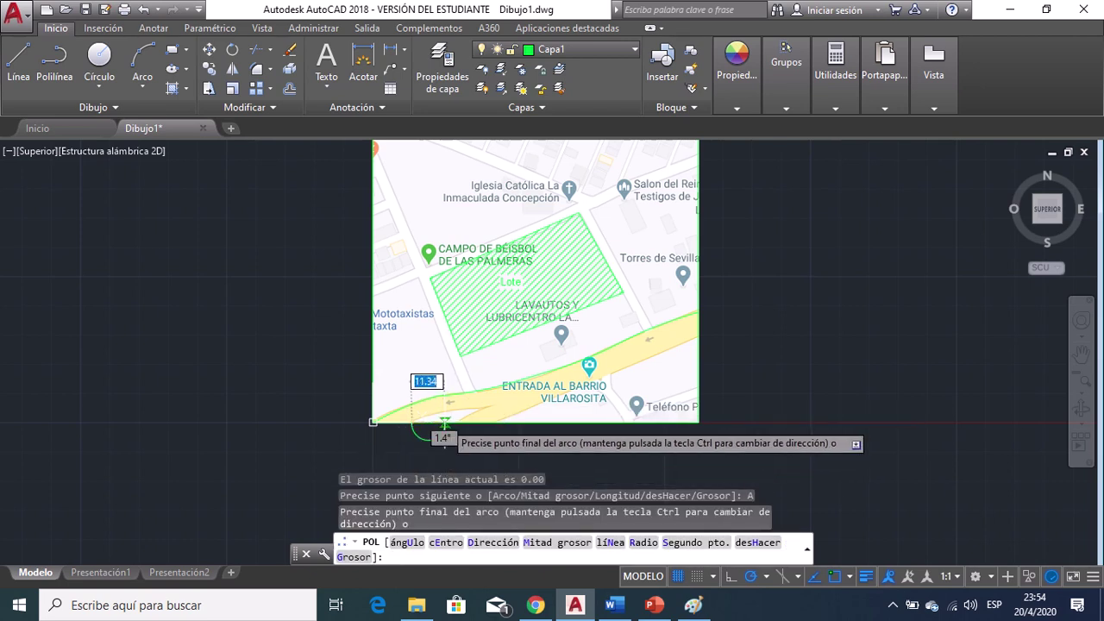
pyautogui.click(447, 406)
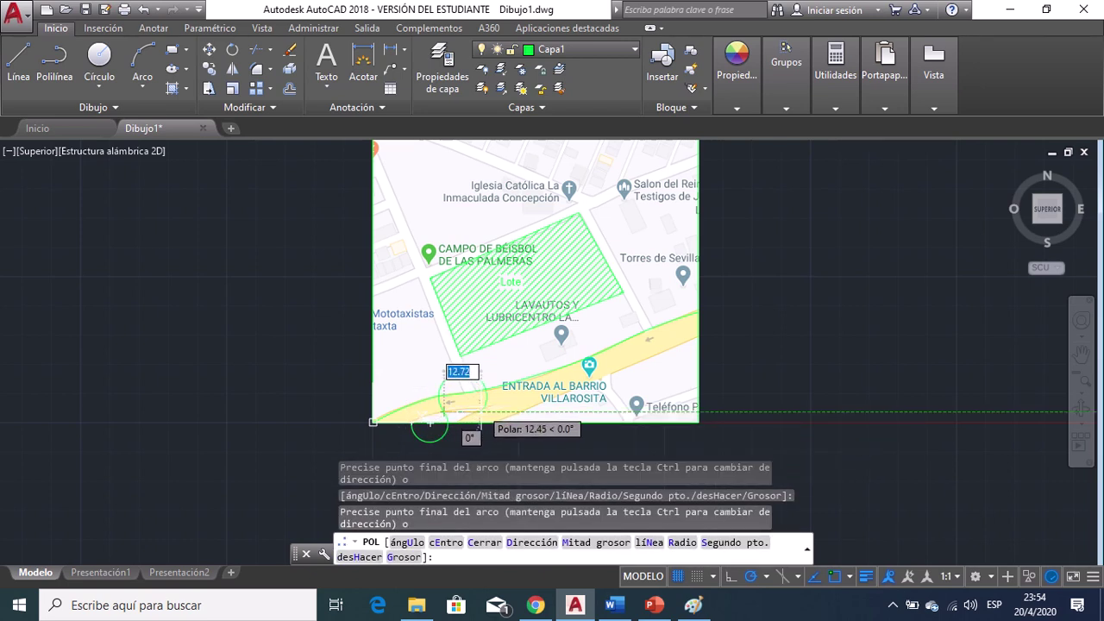
pyautogui.click(474, 422)
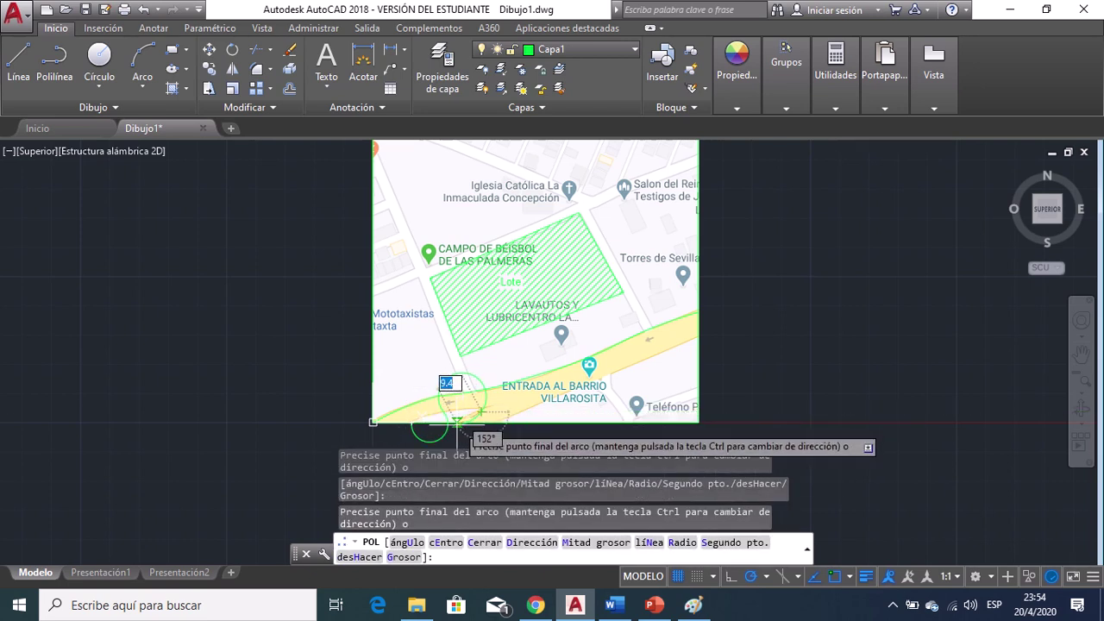
pyautogui.press('Escape')
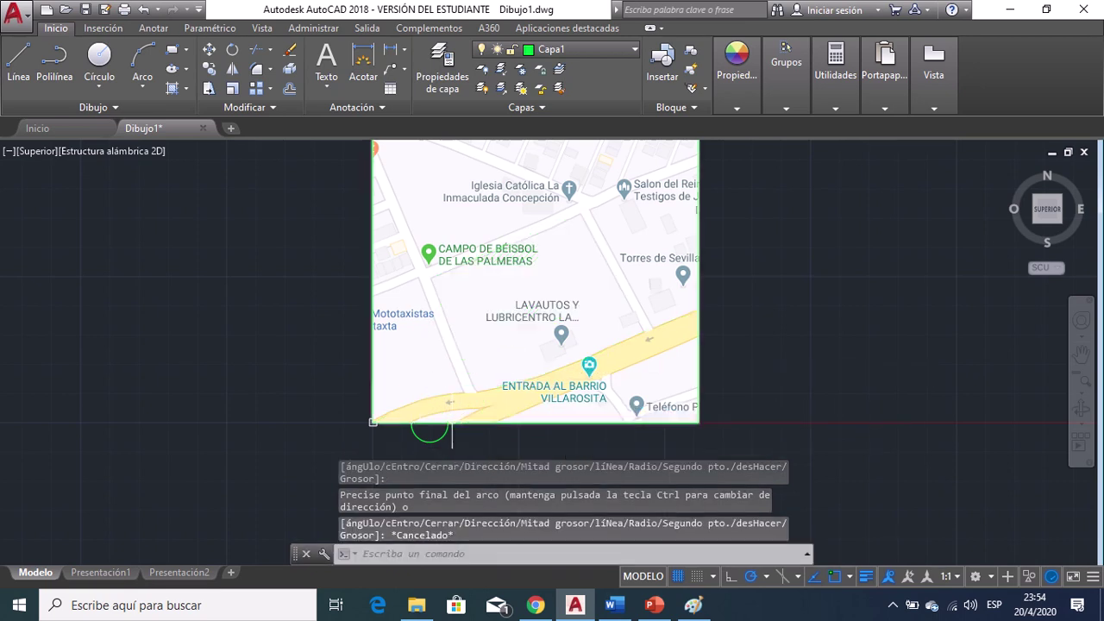
# Stretch the midpoints of the island polyline's arc segments so it follows the edges between the road branches at the map's south border.
pyautogui.click(442, 440)
pyautogui.click(437, 423)
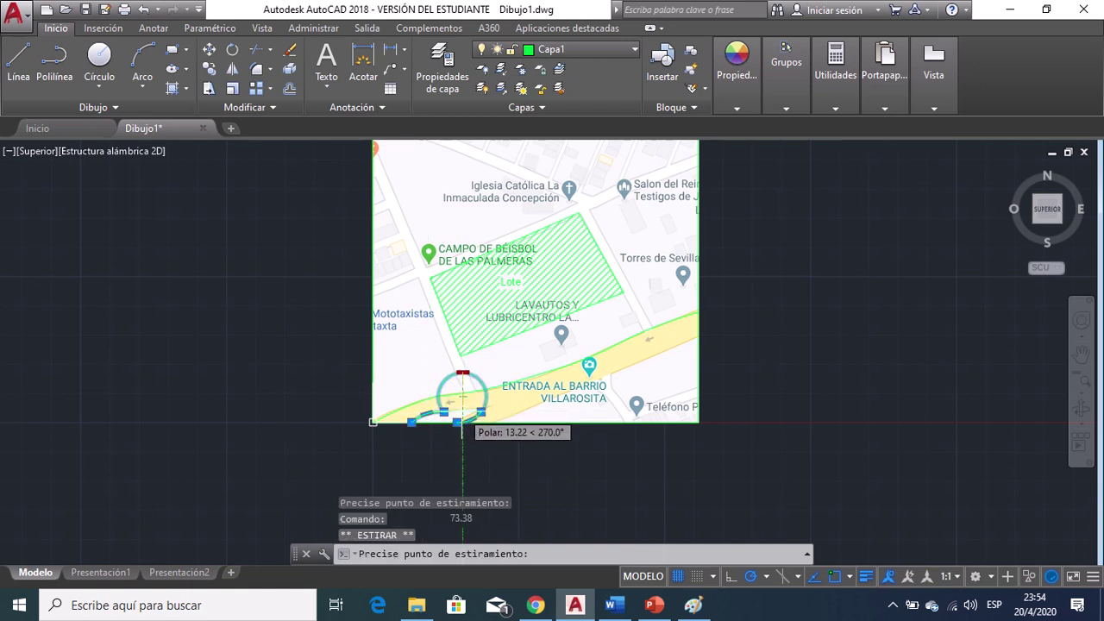
pyautogui.click(470, 420)
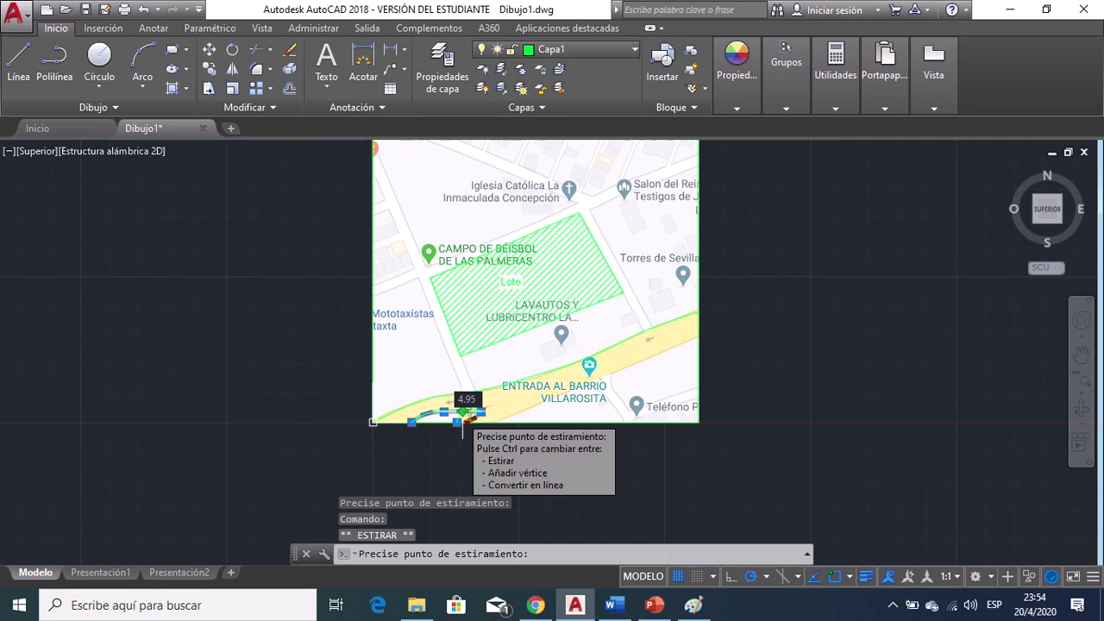
pyautogui.press('Escape')
# Stretch the island polyline's east vertex to the island's pointed tip between the road branches.
pyautogui.moveTo(606, 372); pyautogui.dragTo(489, 429, button='middle')
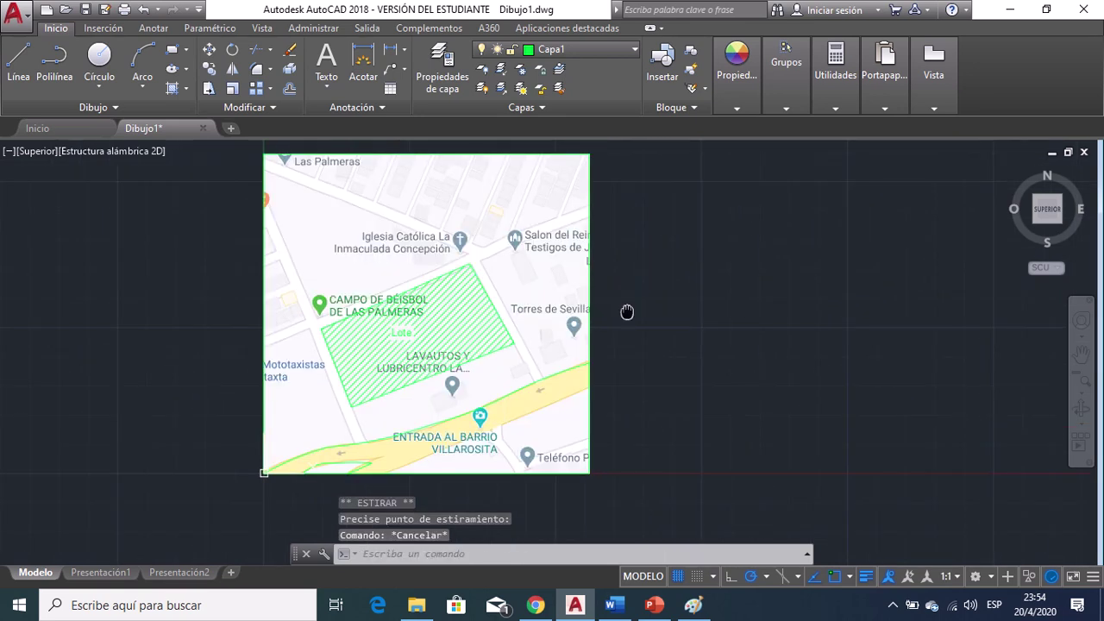
pyautogui.moveTo(629, 310); pyautogui.dragTo(688, 290, button='middle')
pyautogui.click(432, 442)
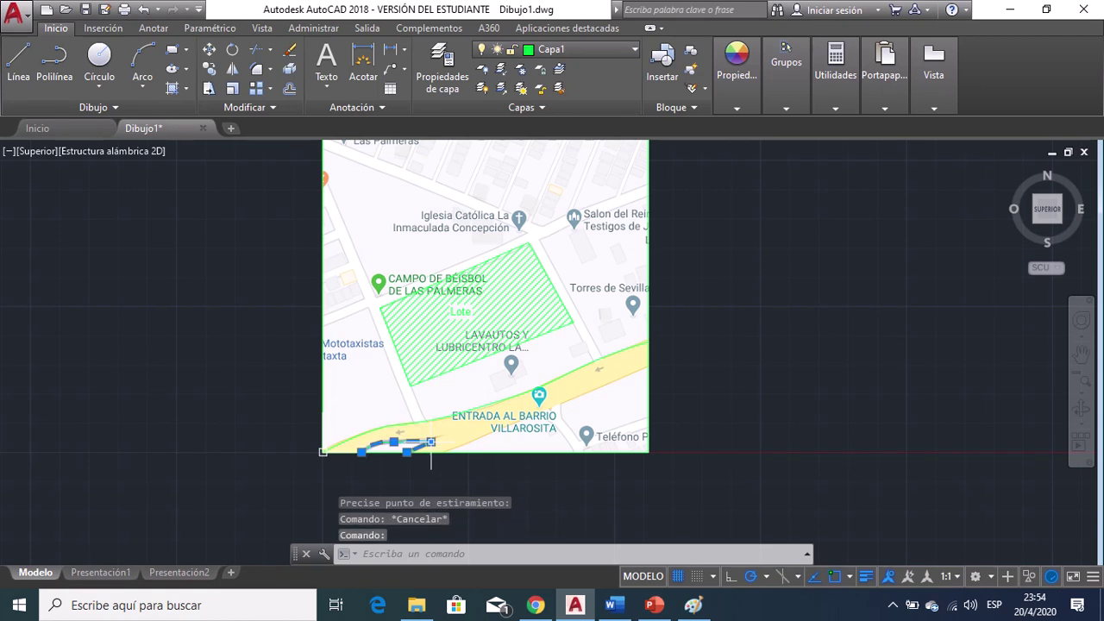
pyautogui.click(430, 442)
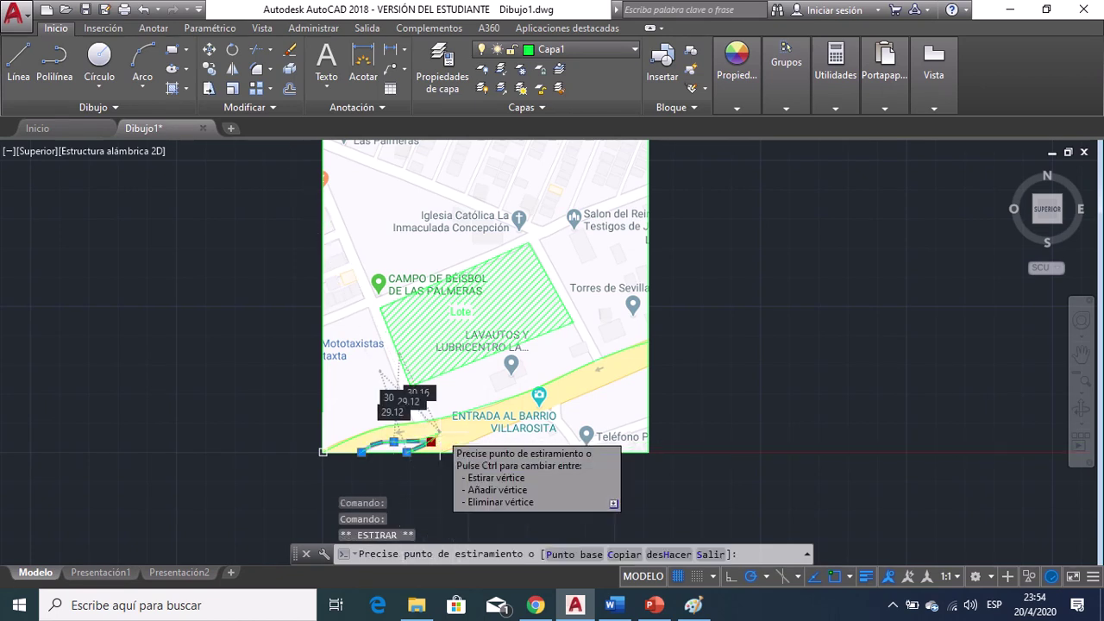
pyautogui.click(432, 442)
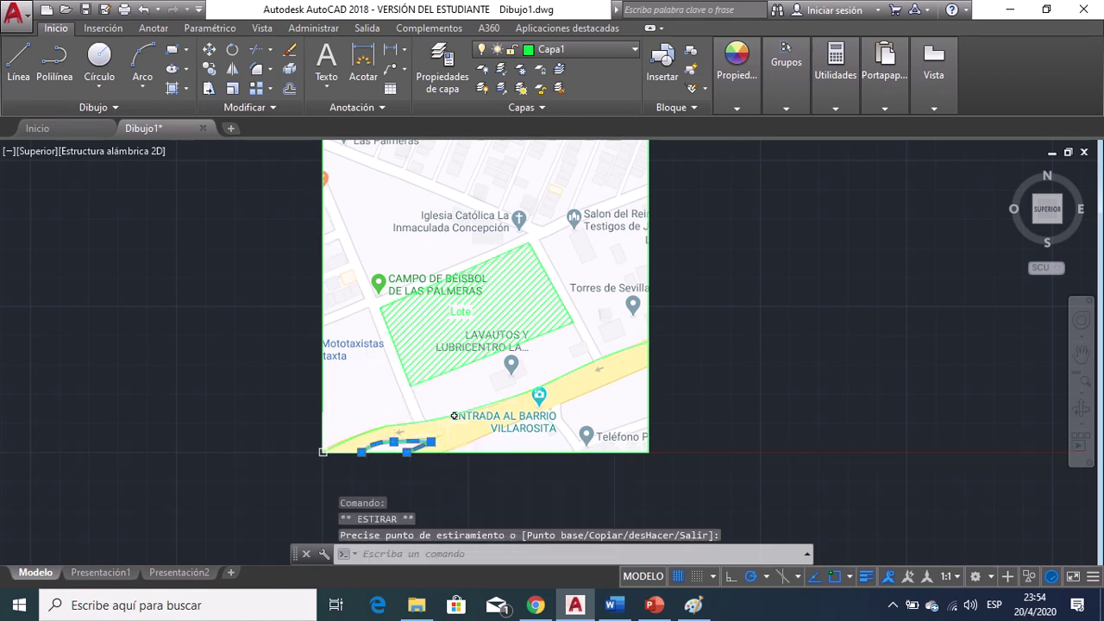
pyautogui.click(432, 447)
pyautogui.click(431, 442)
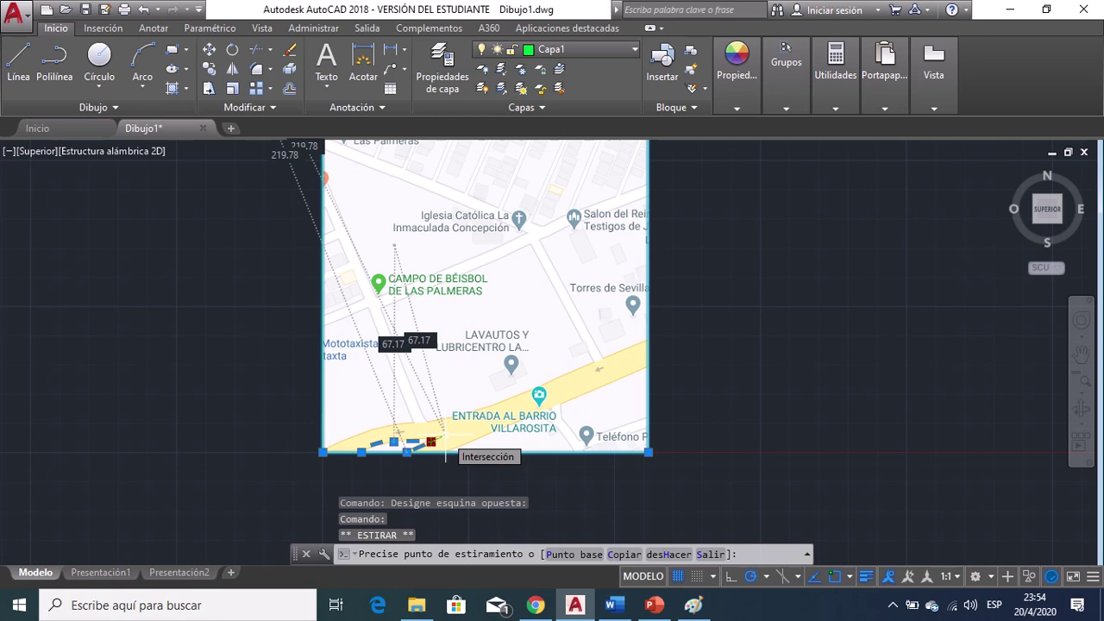
pyautogui.click(445, 435)
pyautogui.press('Escape')
# Draw a polyline along the yellow road's south edge from the map's south border to its east border.
pyautogui.moveTo(481, 423); pyautogui.dragTo(413, 428, button='middle')
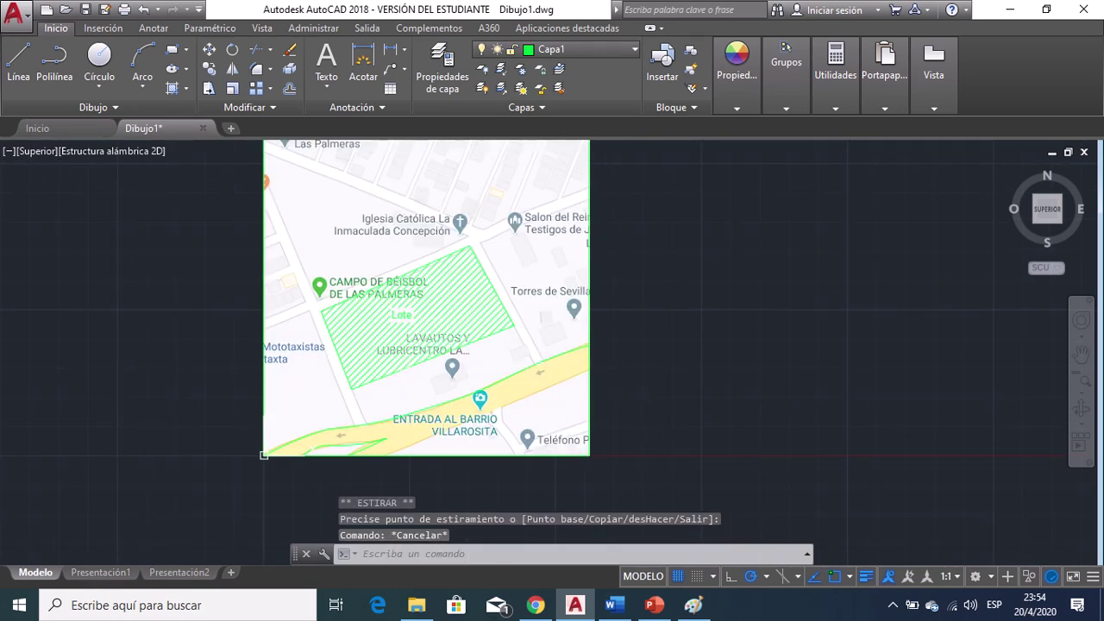
pyautogui.click(55, 60)
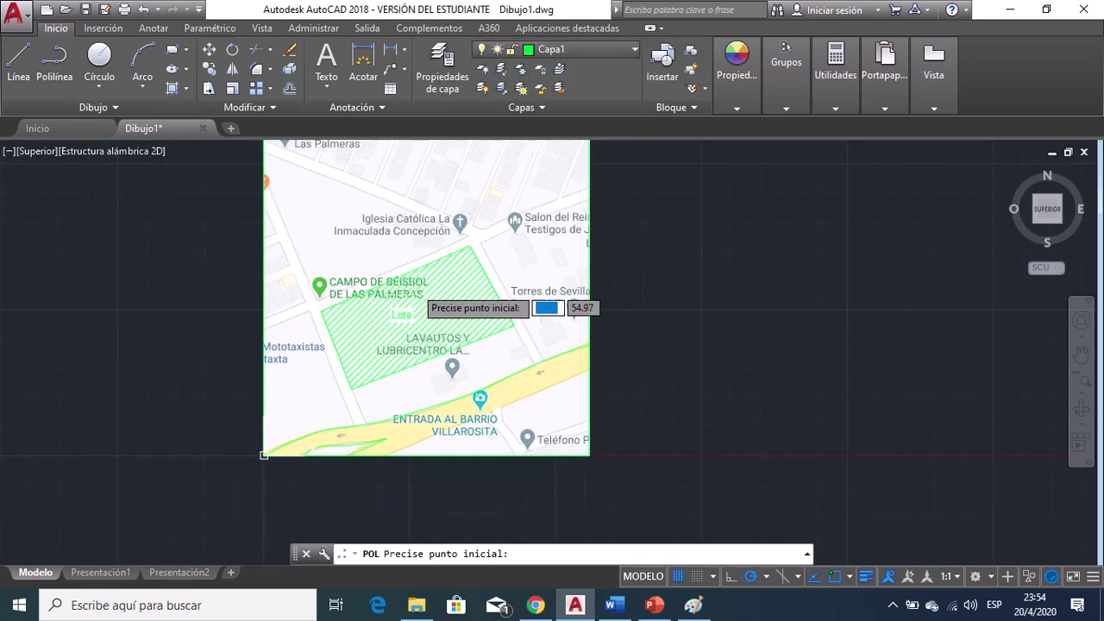
pyautogui.click(403, 456)
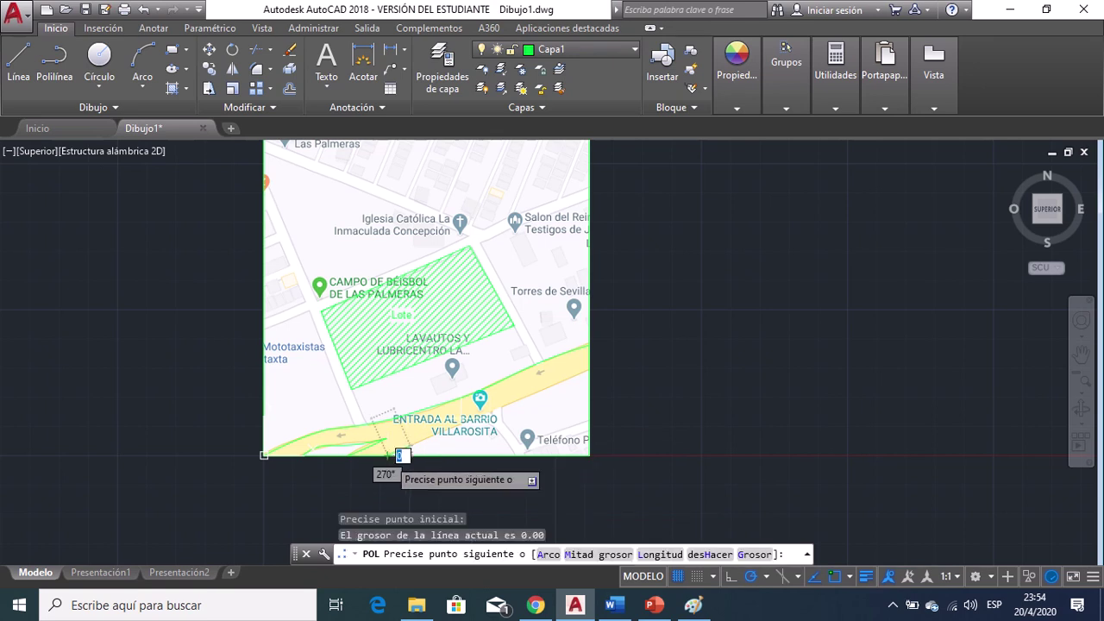
pyautogui.click(589, 370)
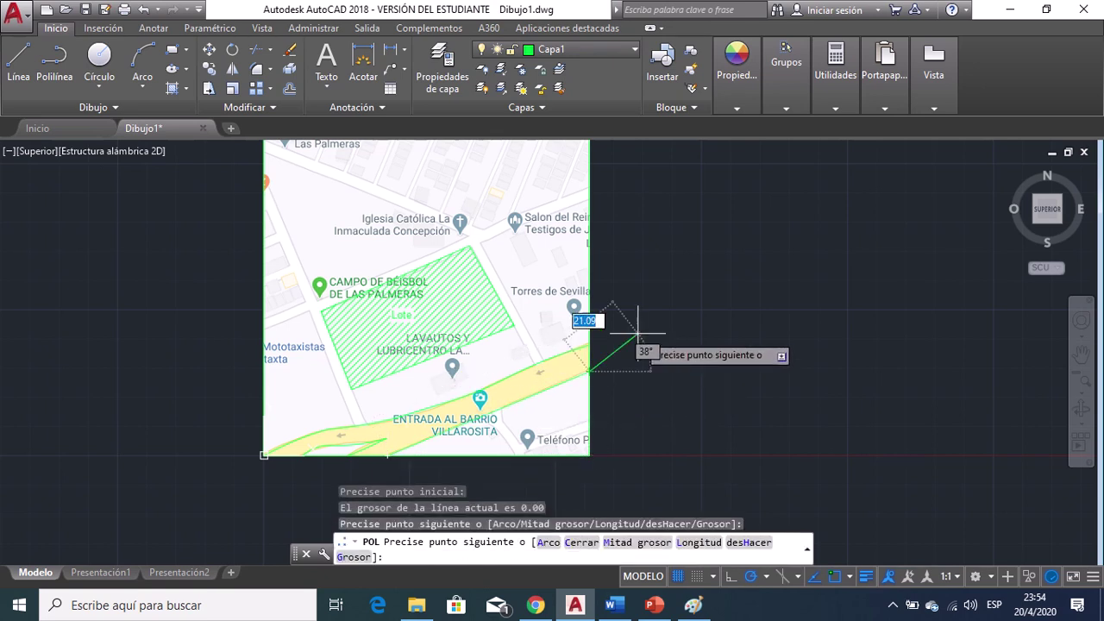
pyautogui.press('Escape')
# Trace the block west of the lot with a polyline from the yellow road to the street corner and the west border, adjusting its corner vertex.
pyautogui.moveTo(682, 332)
pyautogui.mouseDown(button='middle')
pyautogui.moveTo(658, 336)
pyautogui.moveTo(642, 360)
pyautogui.moveTo(687, 338)
pyautogui.mouseUp(button='middle')
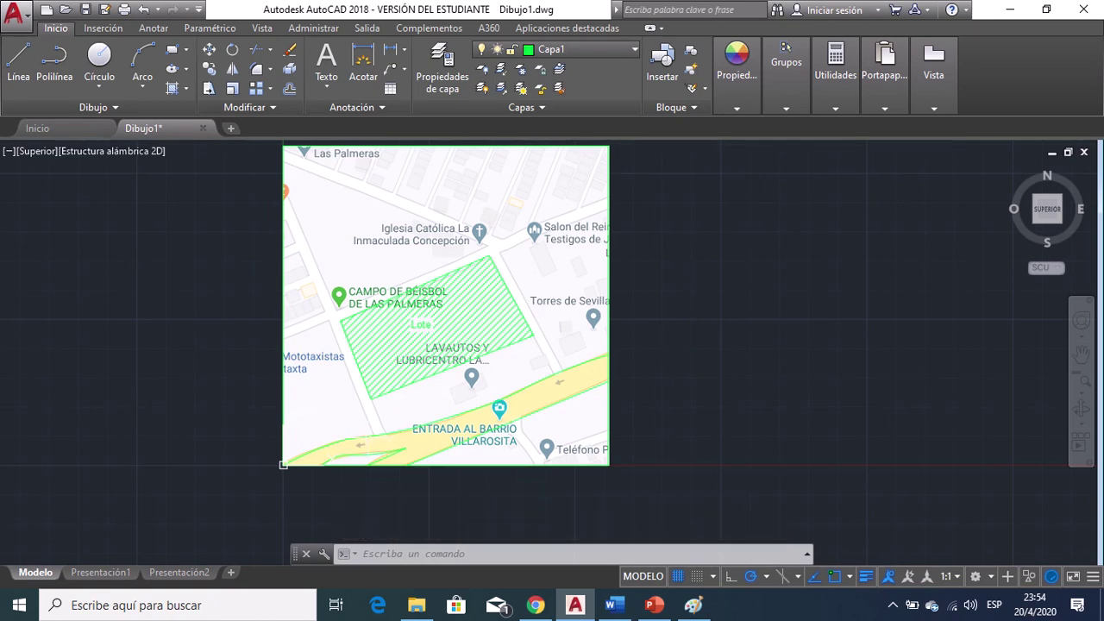
pyautogui.click(53, 58)
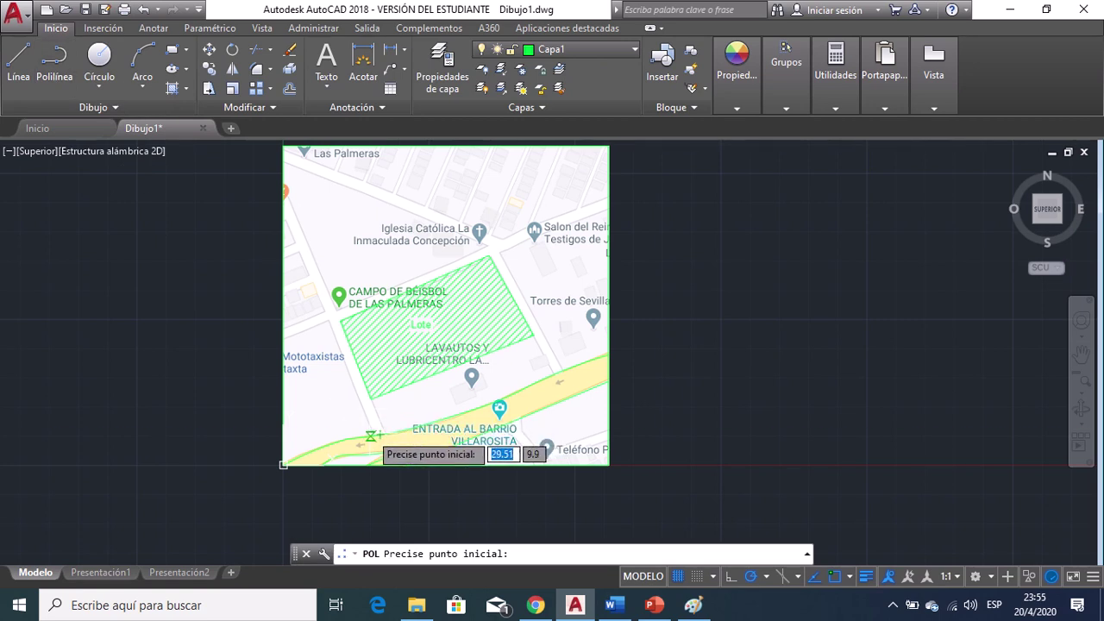
pyautogui.click(372, 435)
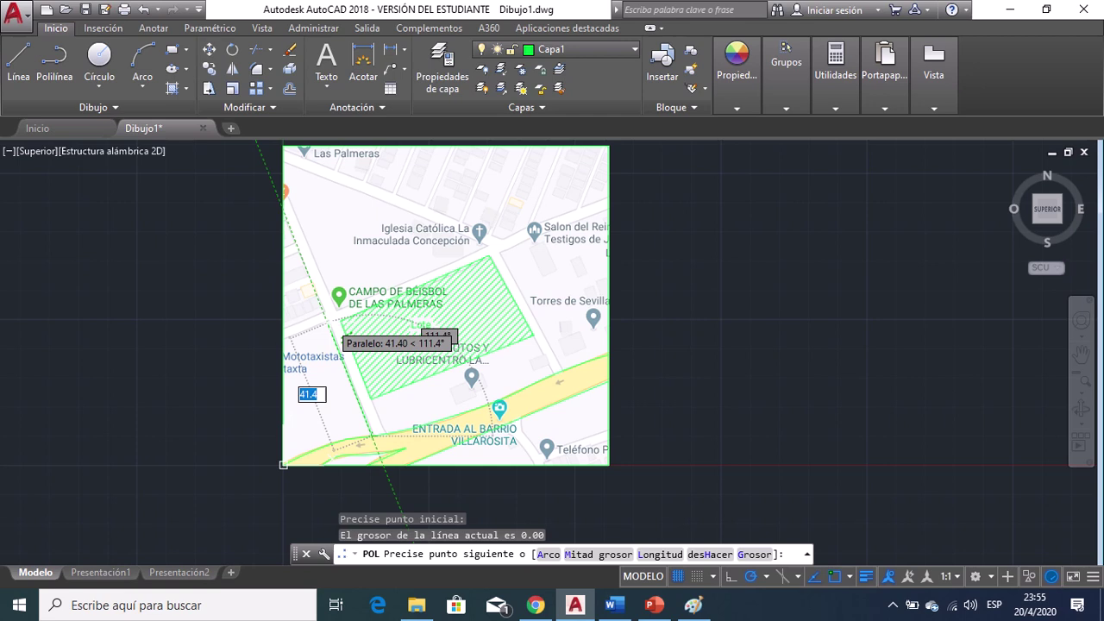
pyautogui.click(342, 338)
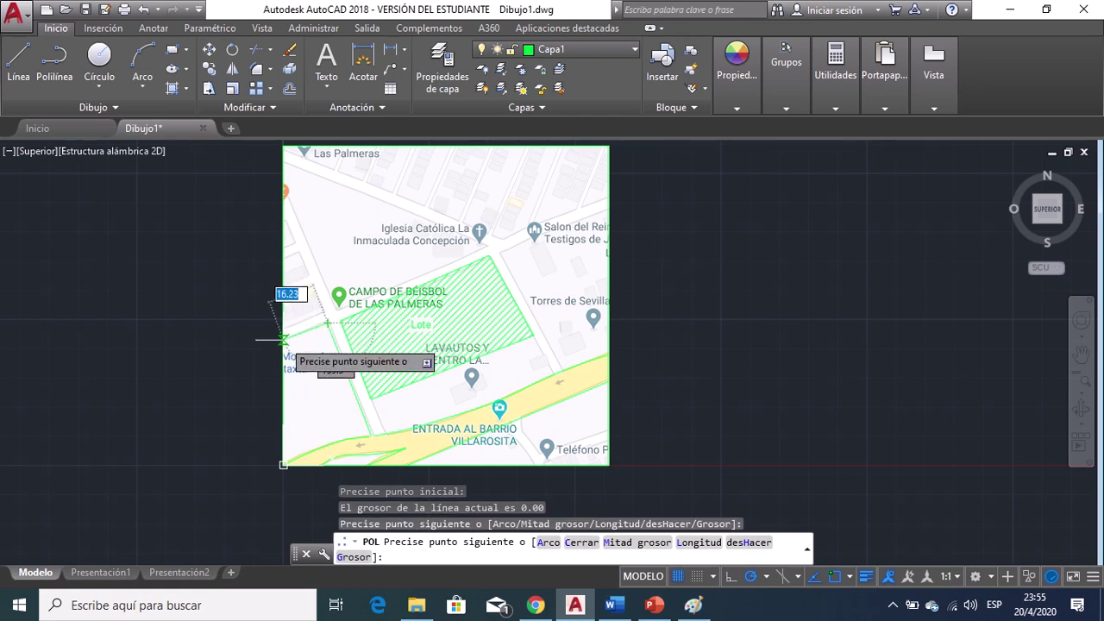
pyautogui.click(283, 339)
pyautogui.press('Escape')
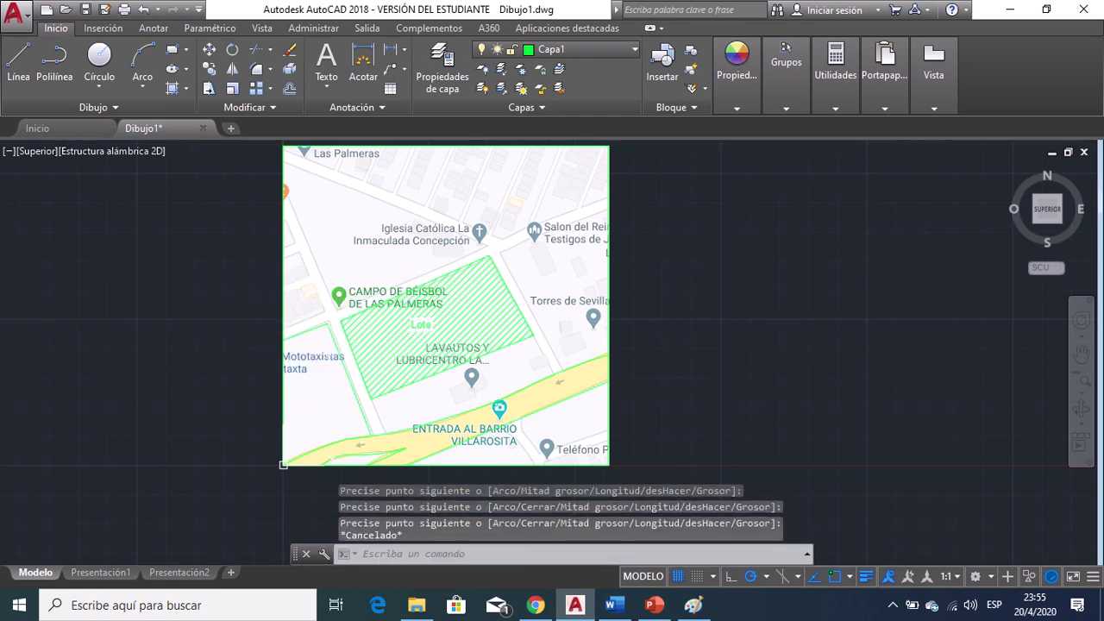
pyautogui.click(329, 327)
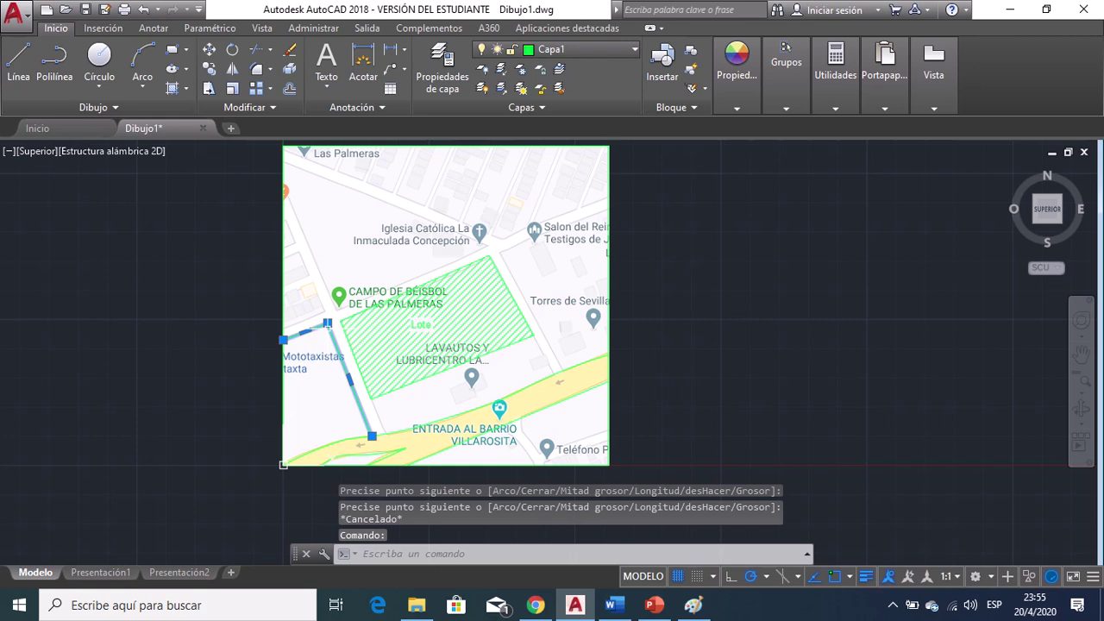
pyautogui.click(326, 323)
pyautogui.press('Escape')
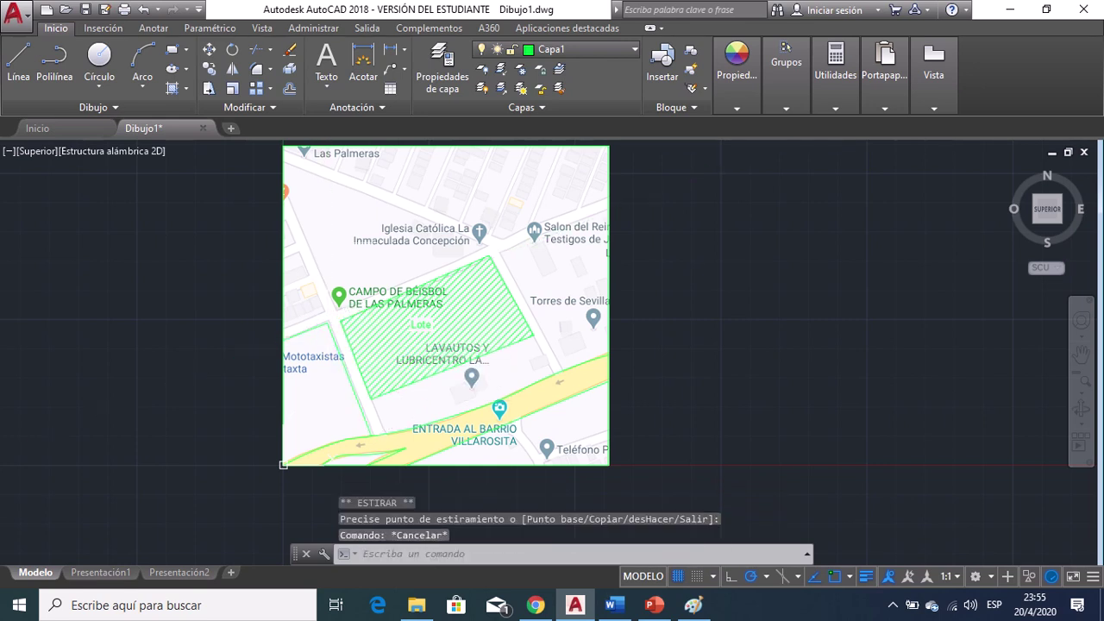
pyautogui.moveTo(367, 302); pyautogui.dragTo(350, 349, button='middle')
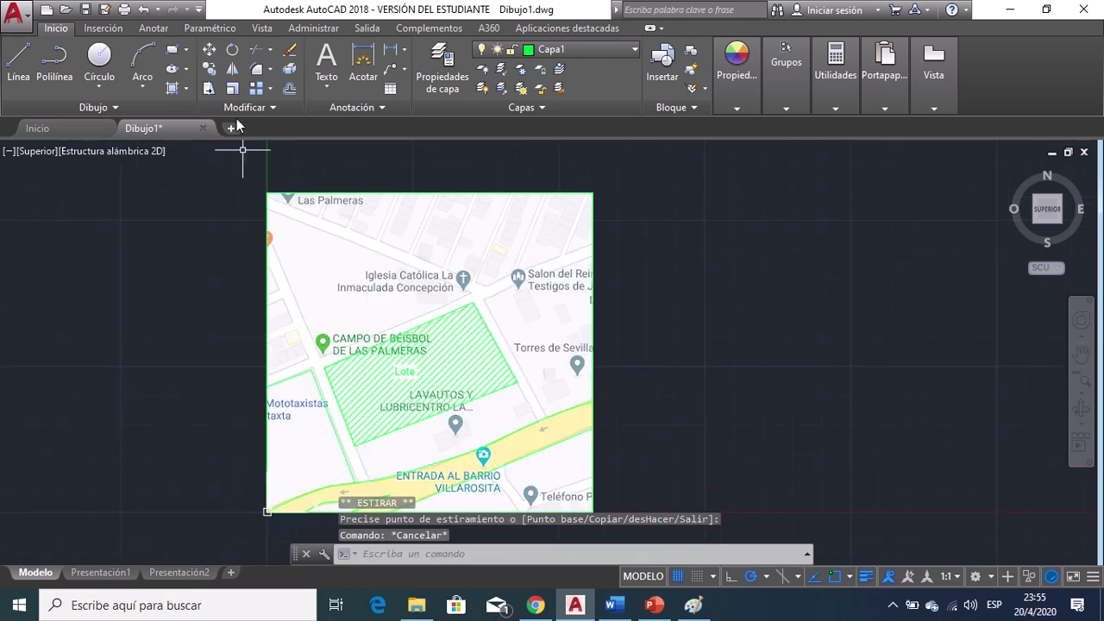
pyautogui.click(59, 76)
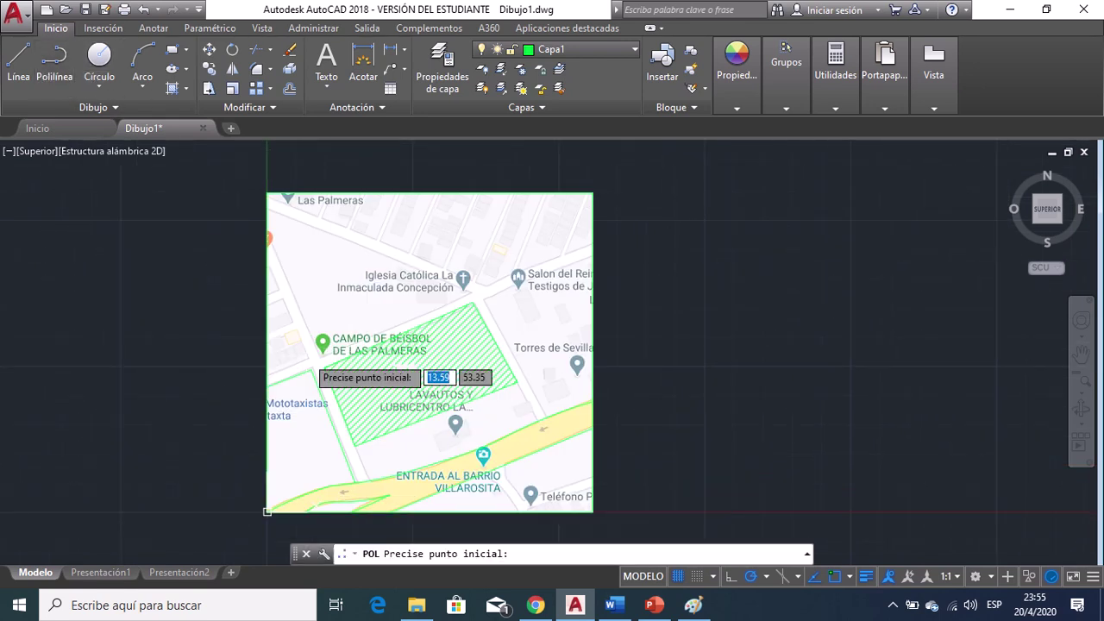
pyautogui.click(267, 377)
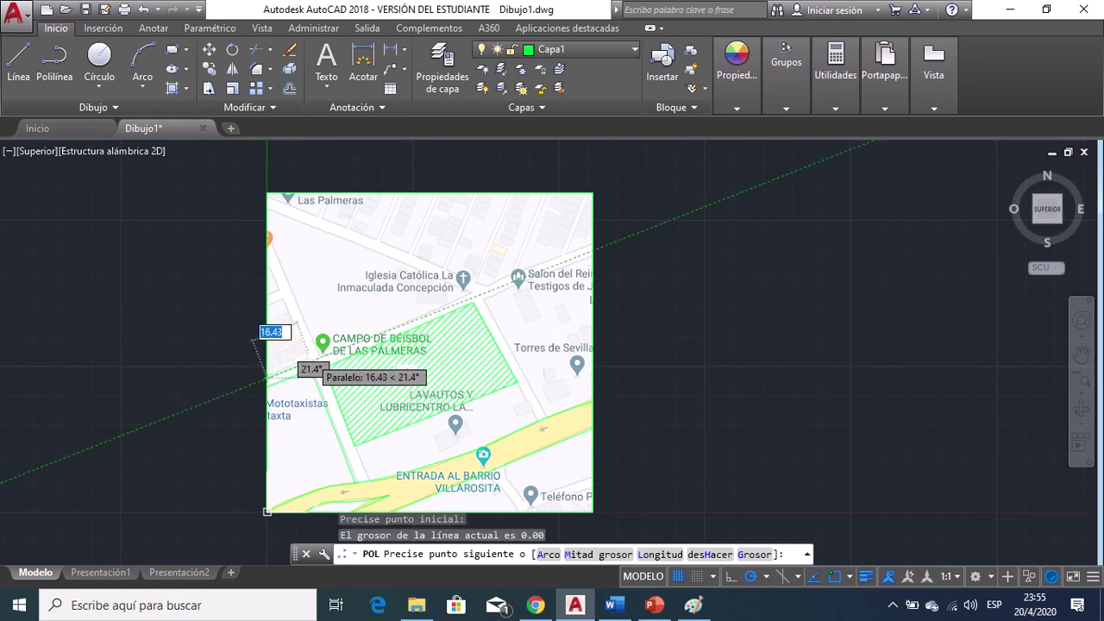
pyautogui.press('Escape')
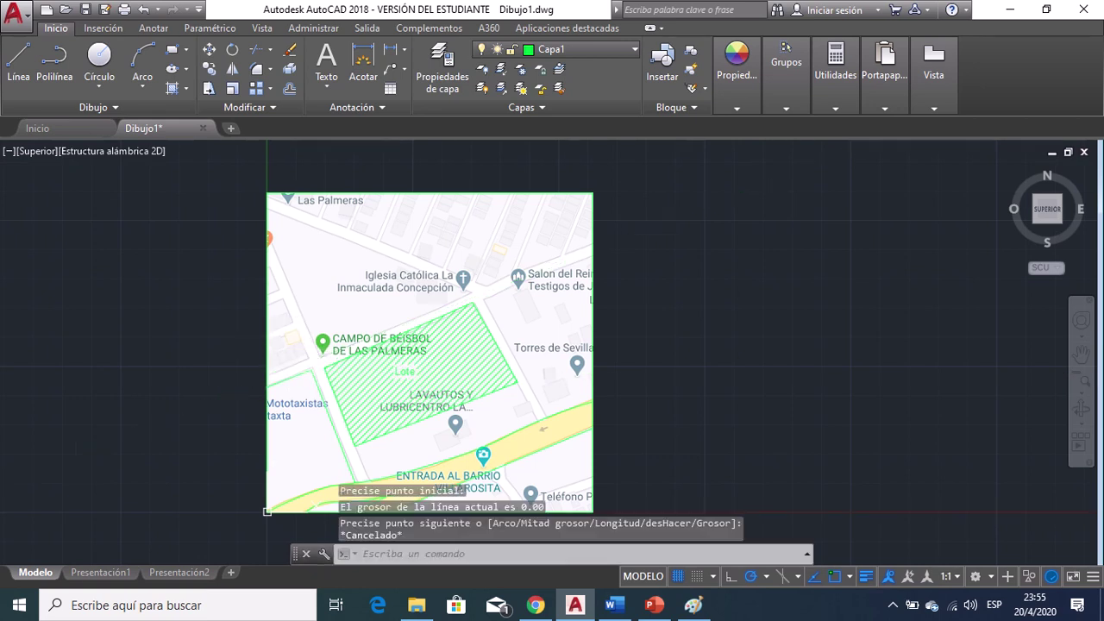
# Draw a polyline from the crossing's northwest corner along the west edge of the north-going street to the map's west border.
pyautogui.click(53, 58)
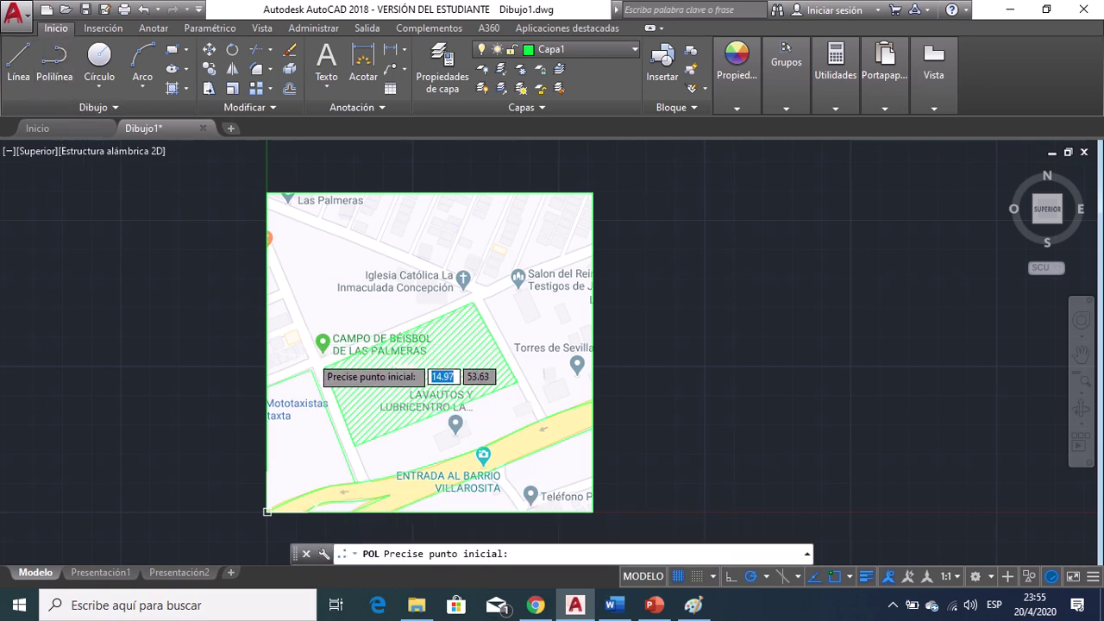
pyautogui.click(312, 371)
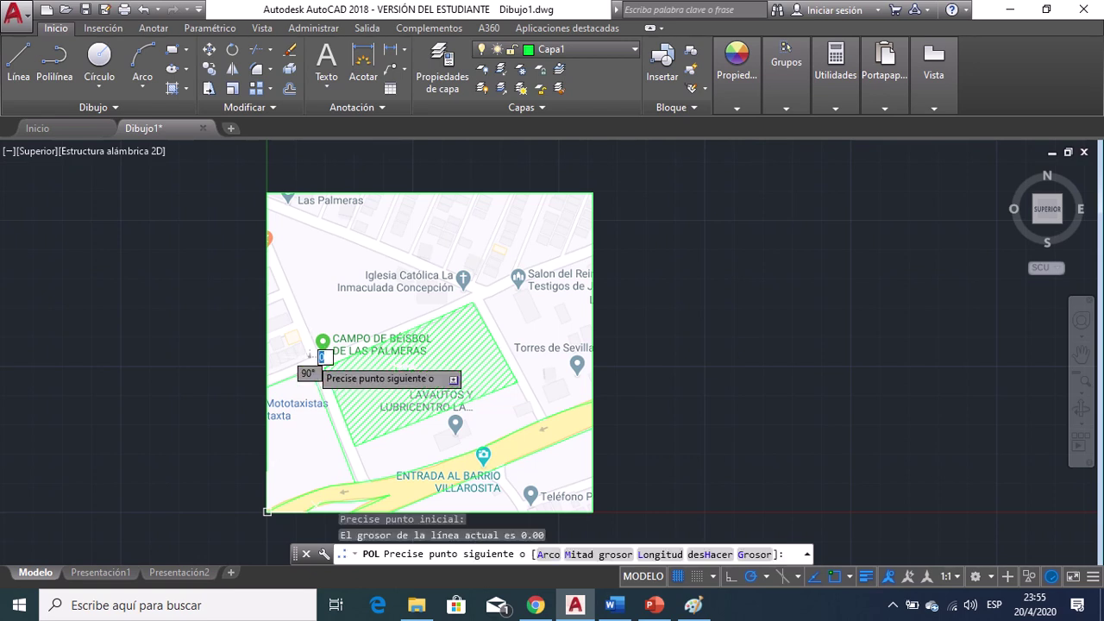
pyautogui.click(269, 265)
pyautogui.press('Escape')
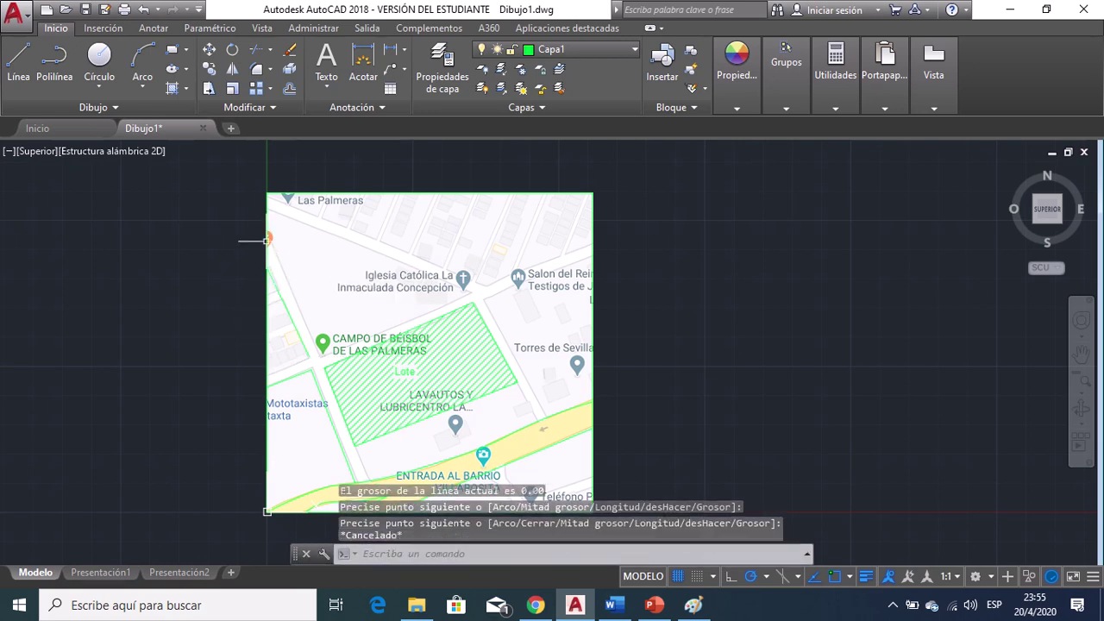
# Draw a polyline about 15 units long from the same crossing corner along the side street's north edge to the map's west border.
pyautogui.click(54, 69)
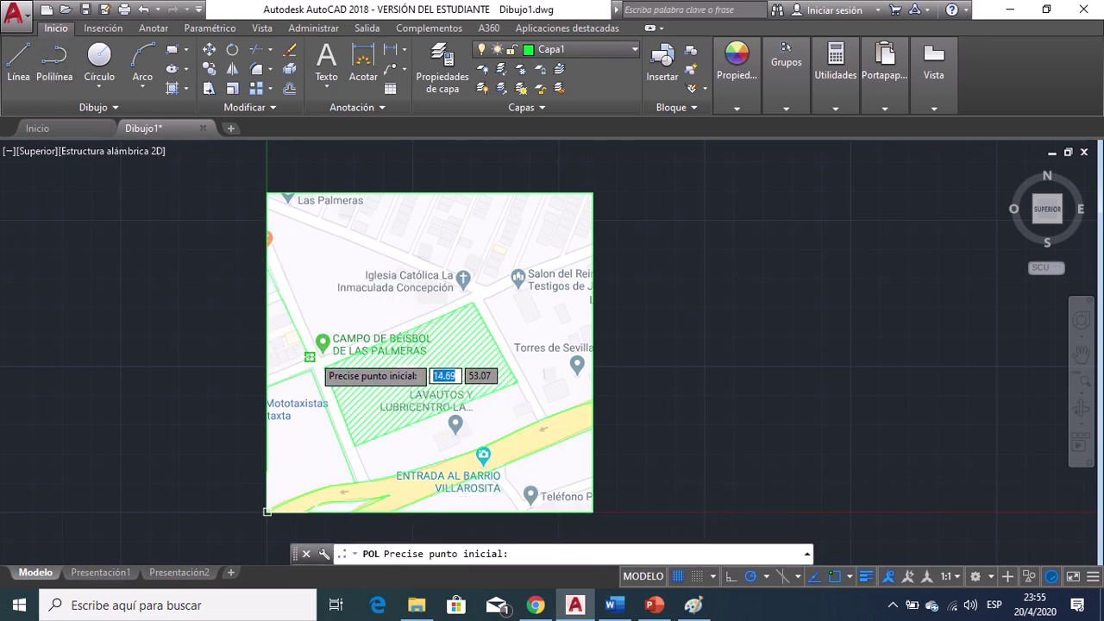
pyautogui.click(309, 356)
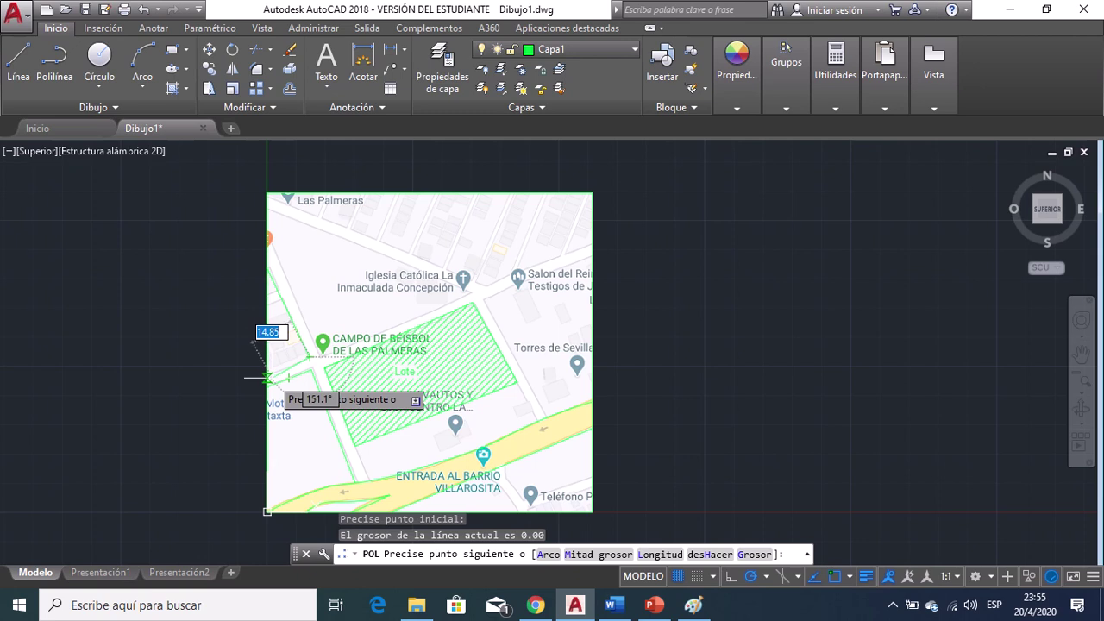
pyautogui.press('Escape')
pyautogui.press('Escape')
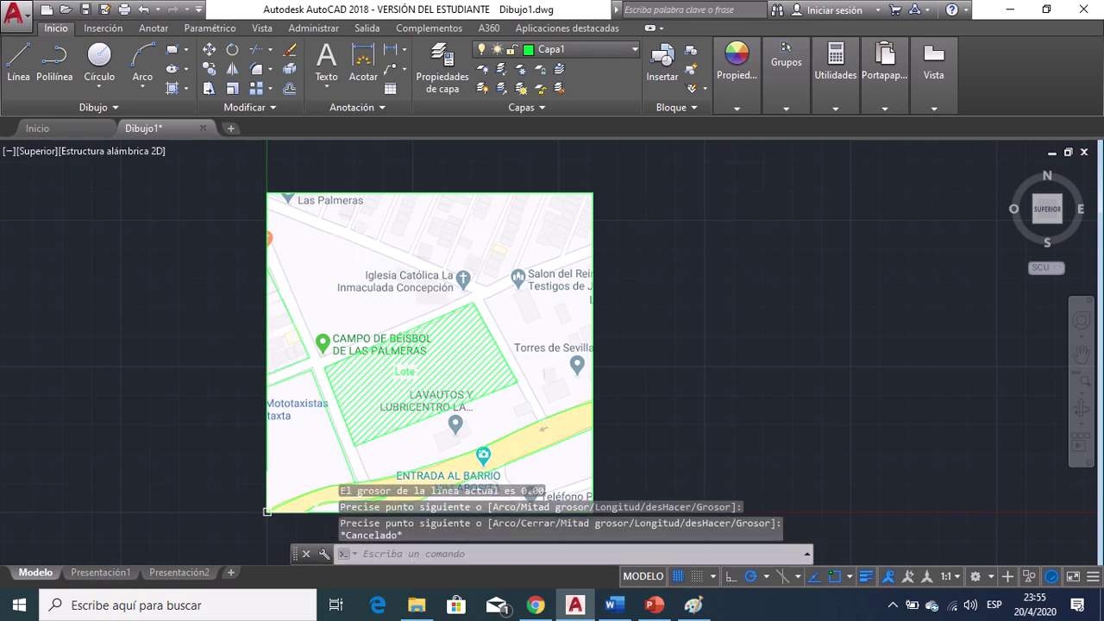
# Draw a polyline along the east edge of the north-going street from the baseball field marker to the map's west border.
pyautogui.click(54, 59)
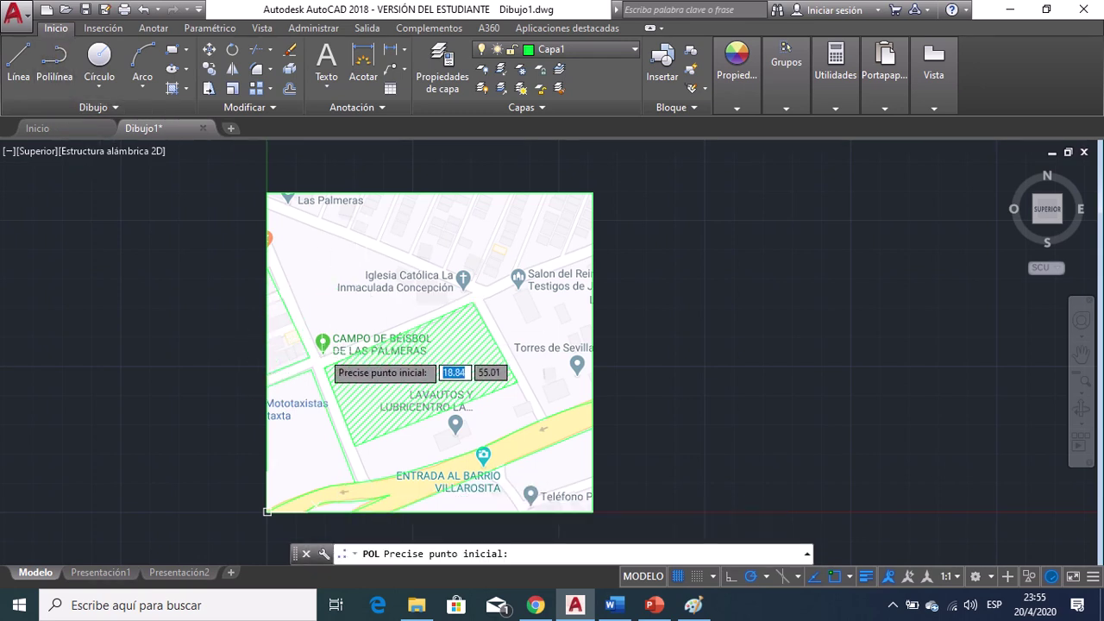
pyautogui.click(319, 353)
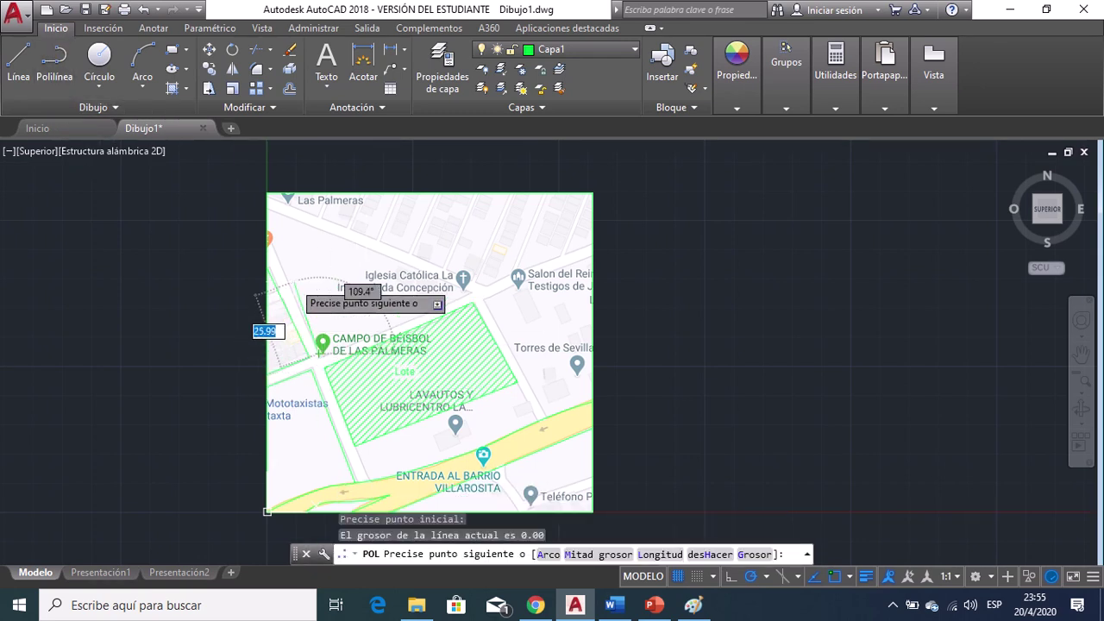
pyautogui.click(267, 235)
pyautogui.press('Escape')
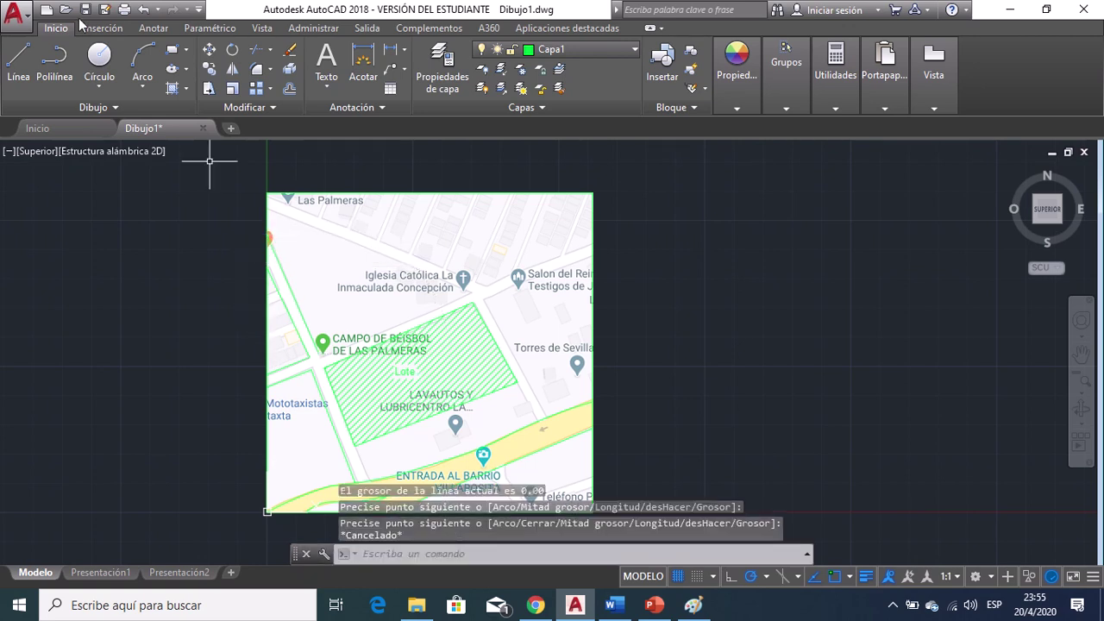
# Draw a short polyline along the small side street between the traced west street edge and the map's west border.
pyautogui.click(51, 59)
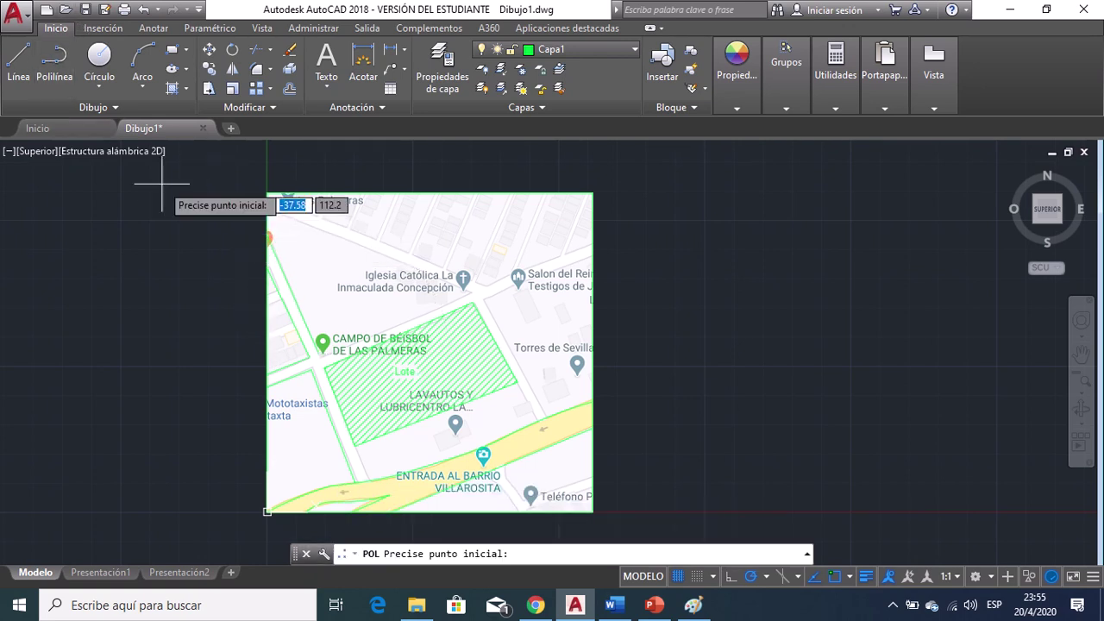
pyautogui.click(282, 303)
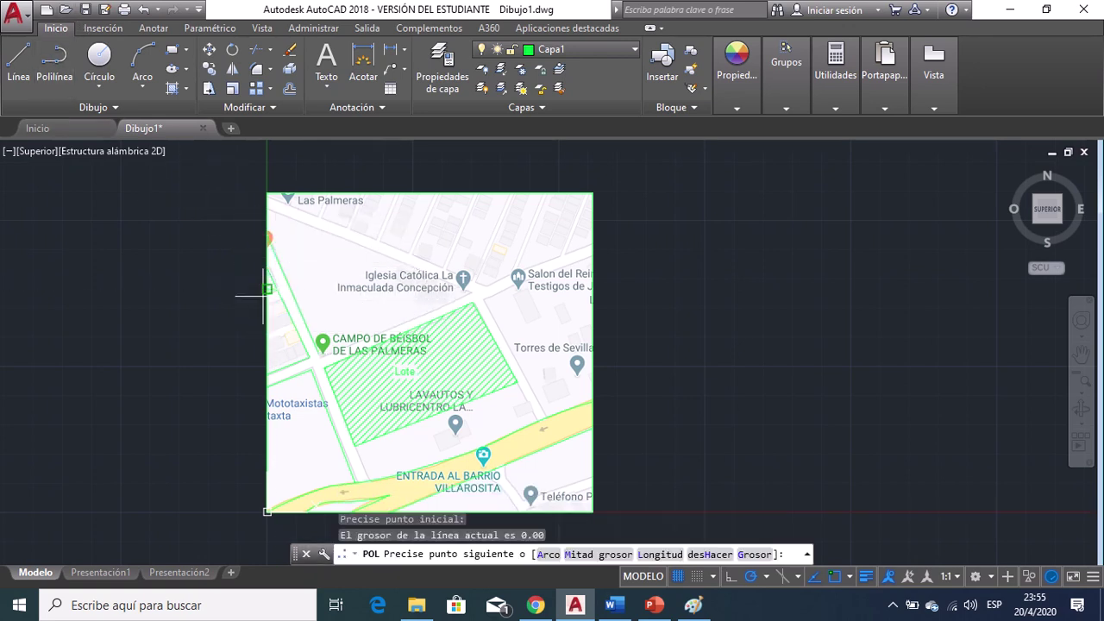
pyautogui.click(267, 287)
pyautogui.press('Escape')
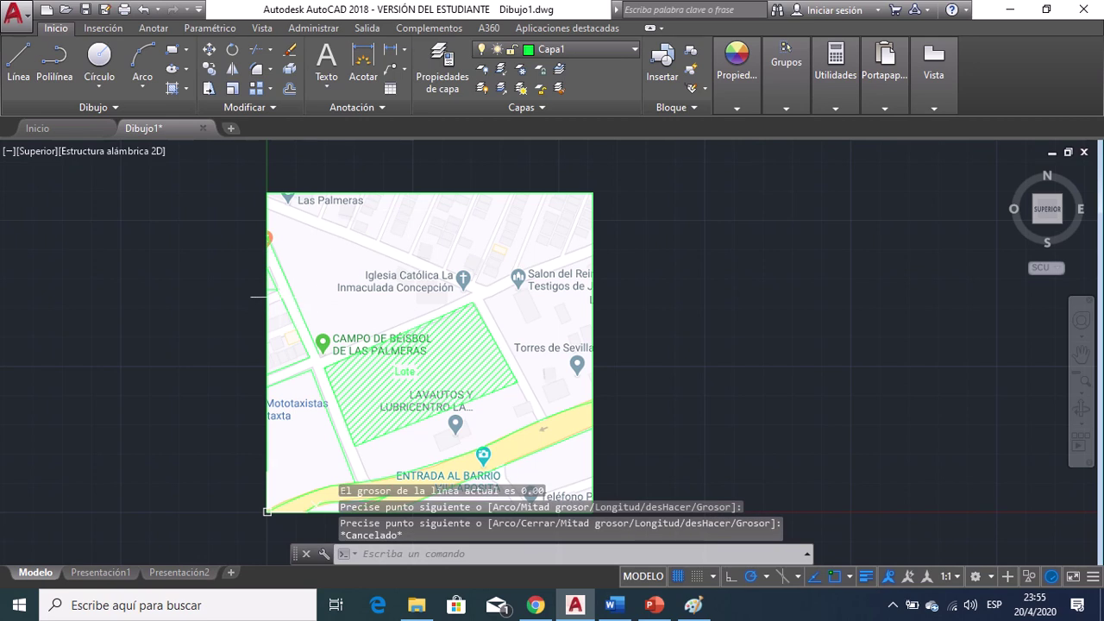
# Erase one selected object from the traced drawing.
pyautogui.click(297, 50)
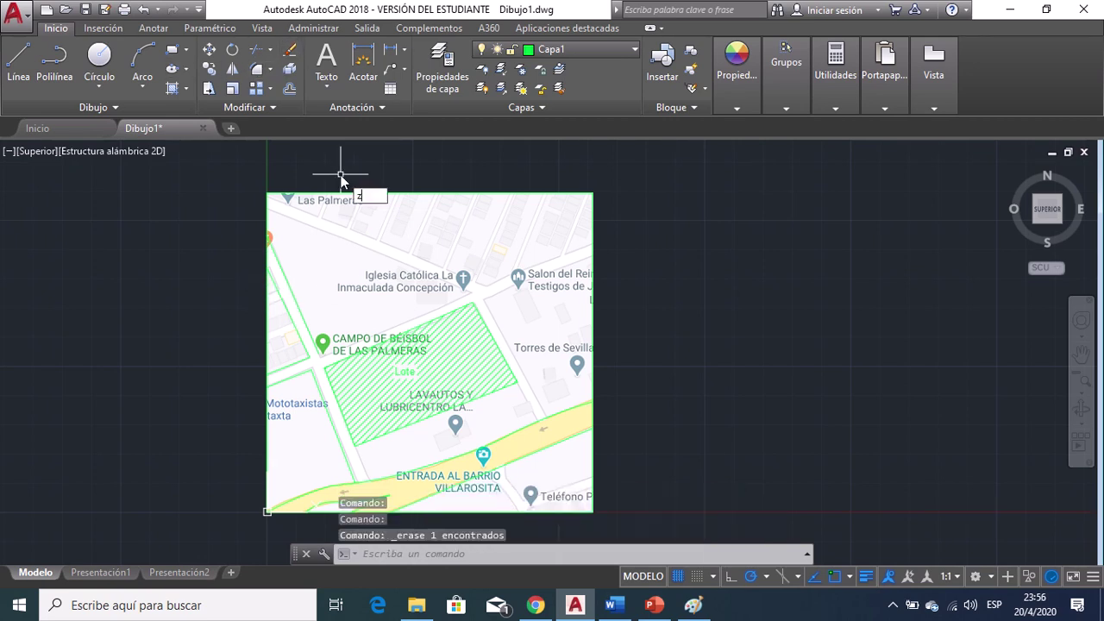
# Zoom to a window enclosing the whole traced map.
pyautogui.press('Return')
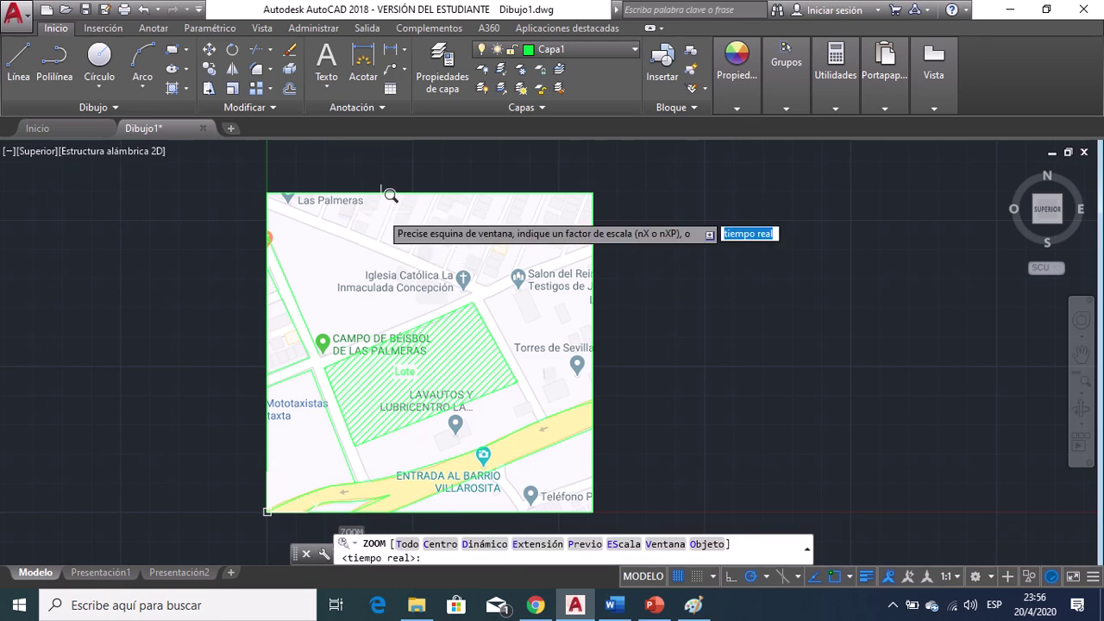
pyautogui.click(231, 181)
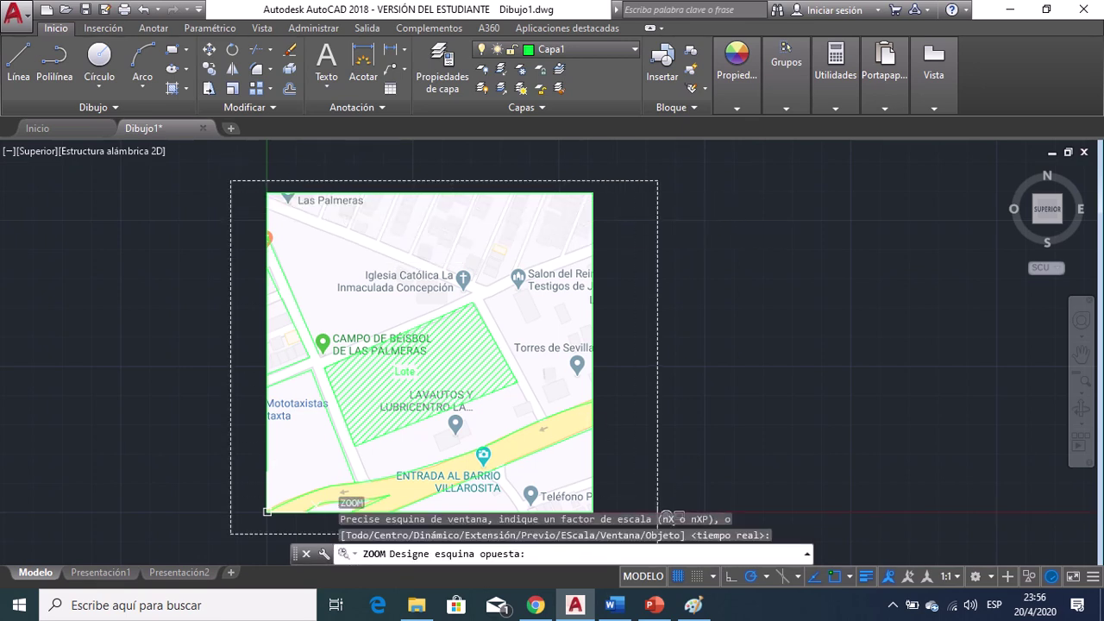
pyautogui.moveTo(660, 482); pyautogui.dragTo(659, 370, button='middle')
pyautogui.click(609, 417)
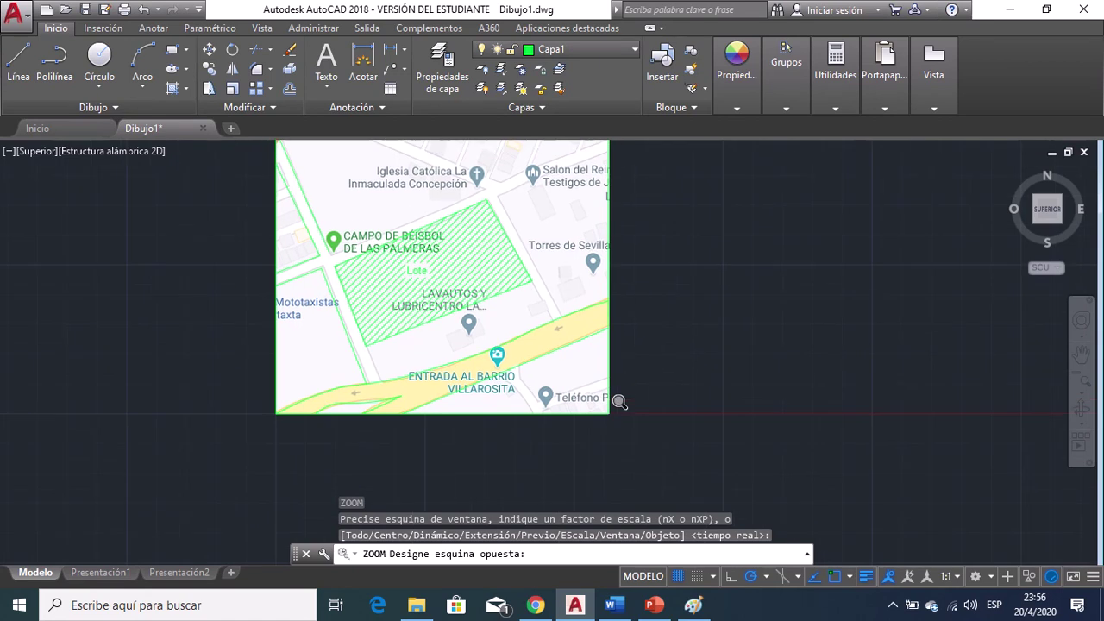
pyautogui.click(56, 68)
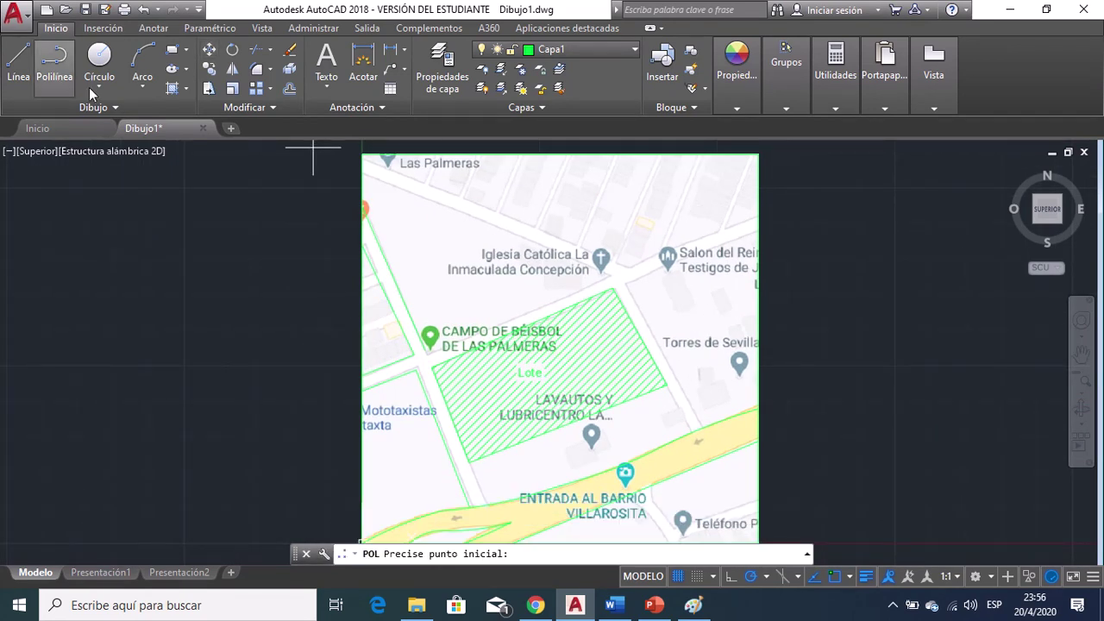
pyautogui.press('Escape')
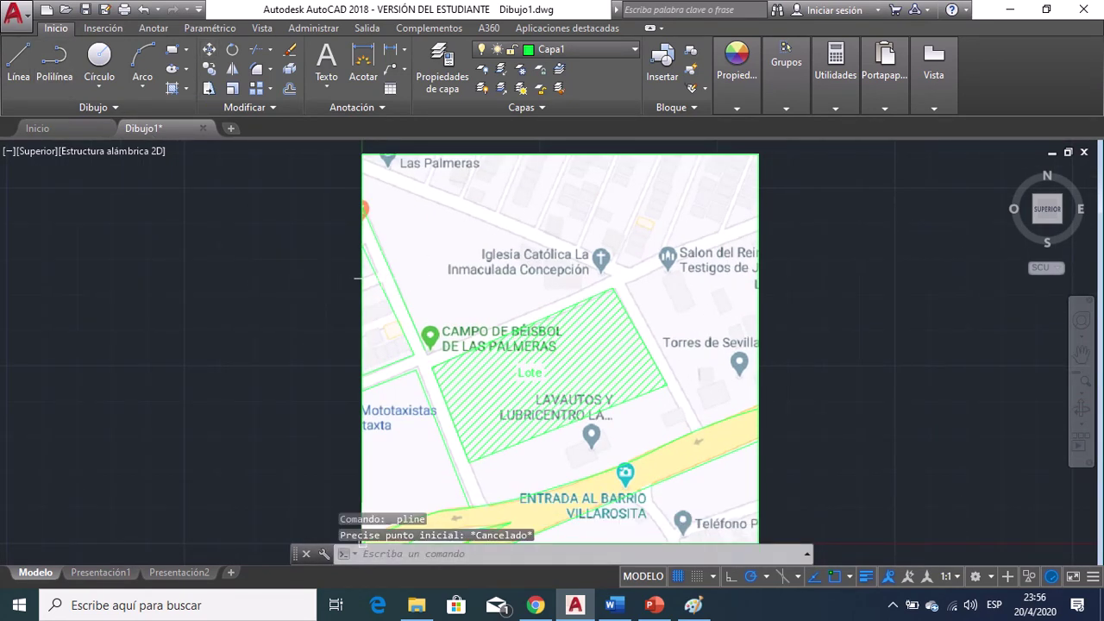
# Try to stretch the north end of the north-going street's west edge line up along the map's west border.
pyautogui.click(360, 249)
pyautogui.click(362, 245)
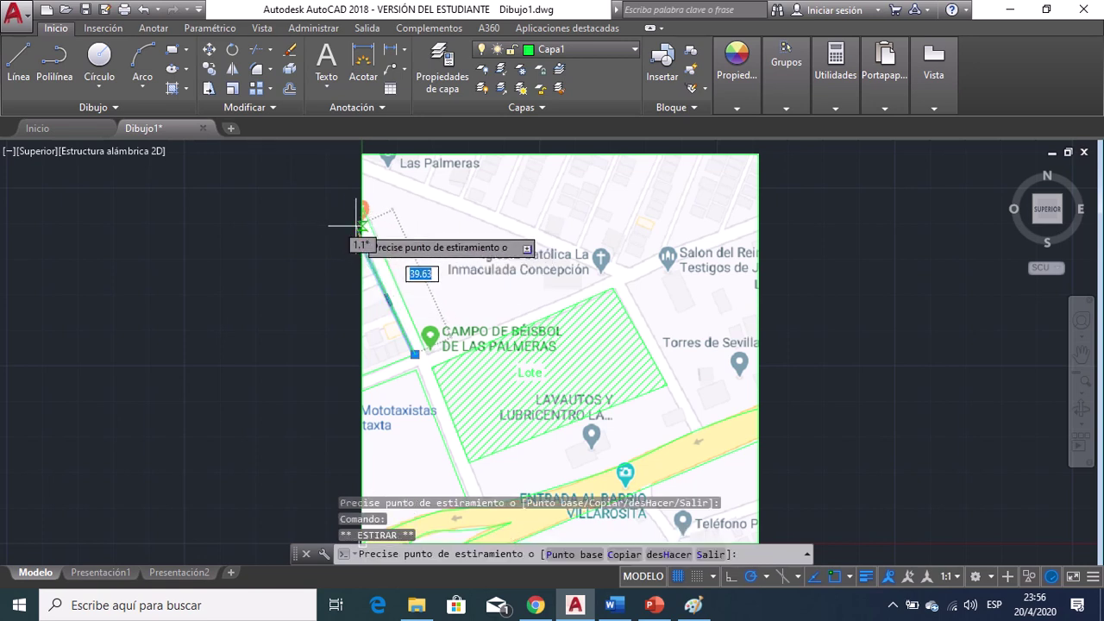
pyautogui.click(357, 226)
pyautogui.click(362, 225)
pyautogui.click(357, 226)
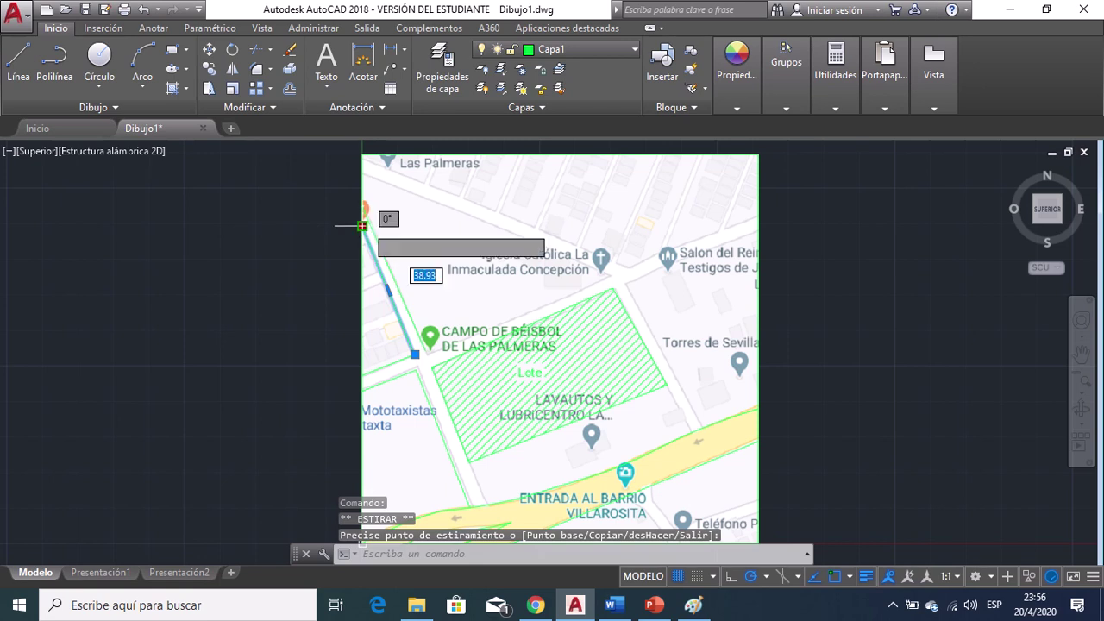
pyautogui.click(360, 224)
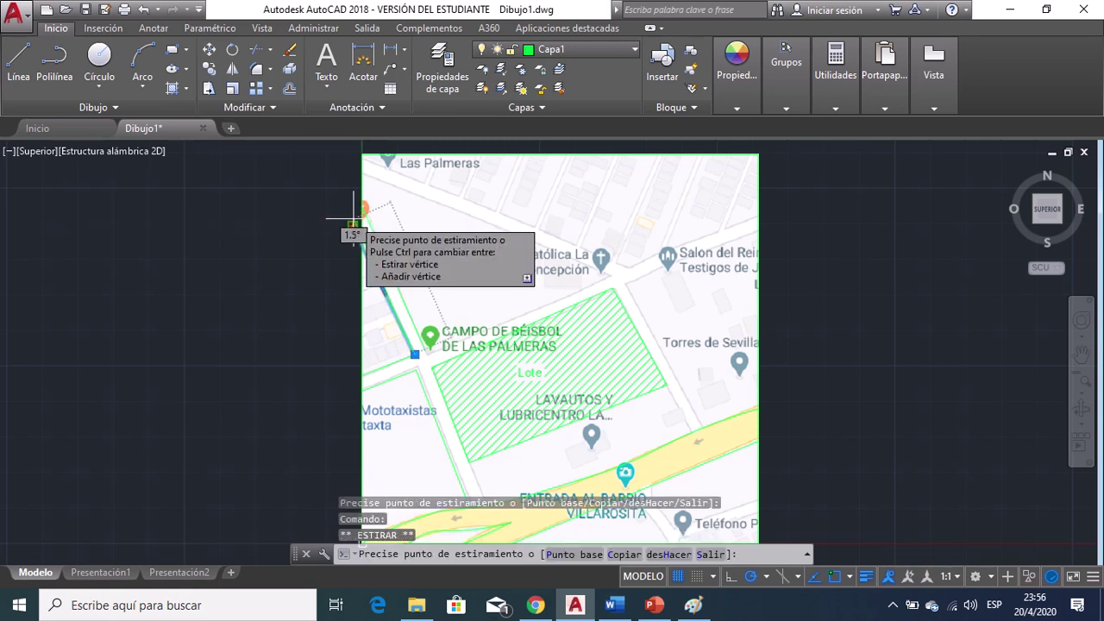
pyautogui.press('Escape')
pyautogui.press('Escape')
pyautogui.hotkey('ctrl', 'z')
pyautogui.hotkey('ctrl', 'z')
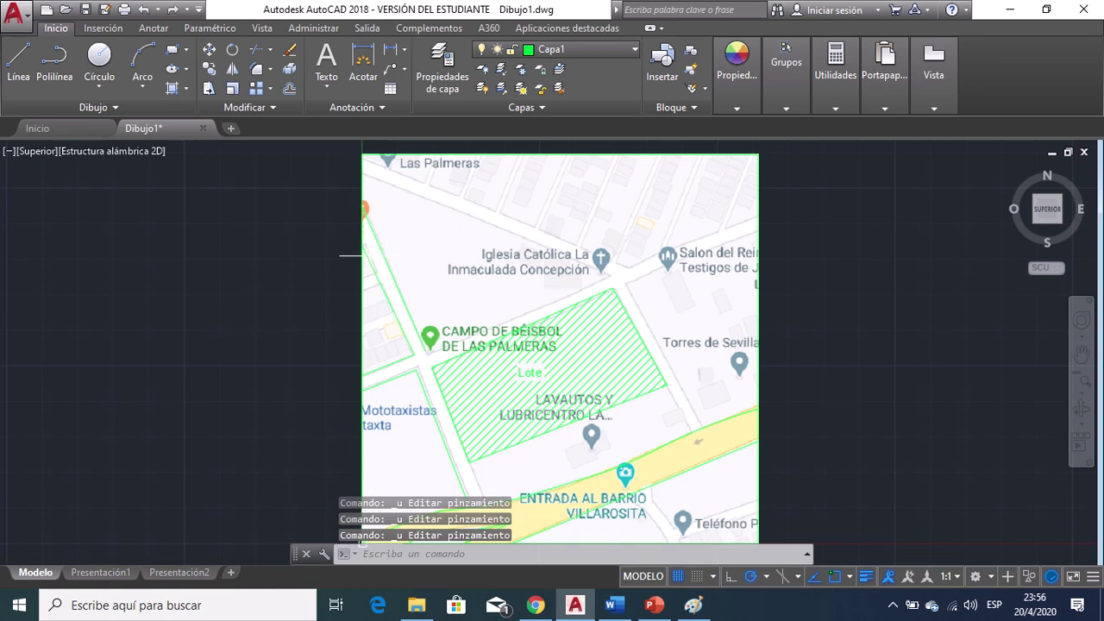
pyautogui.click(54, 59)
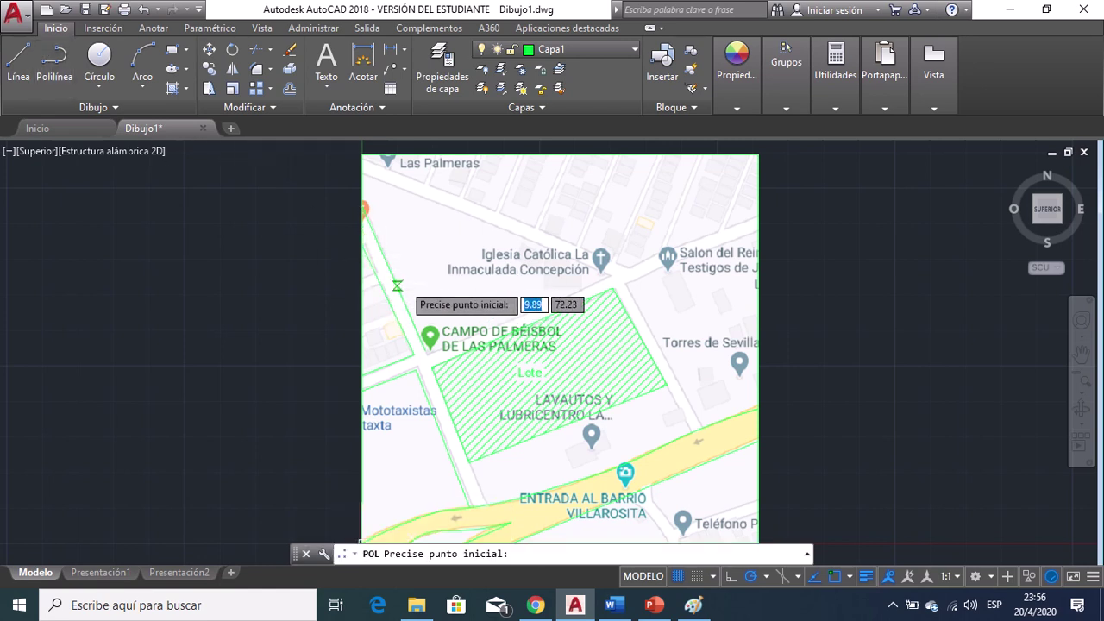
pyautogui.click(372, 271)
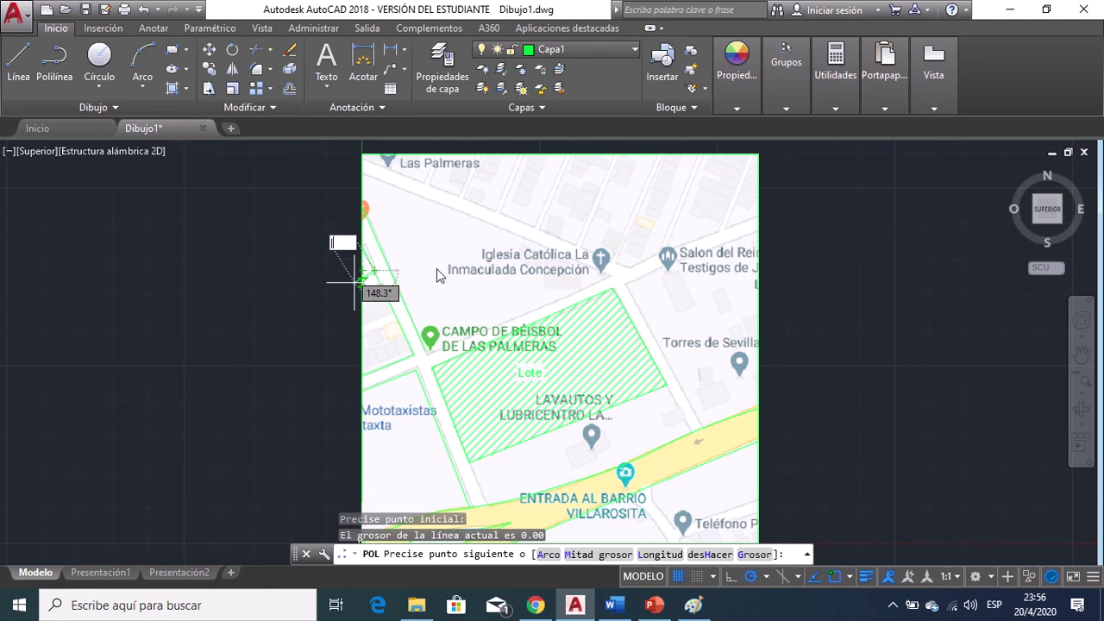
pyautogui.press('Escape')
pyautogui.press('Escape')
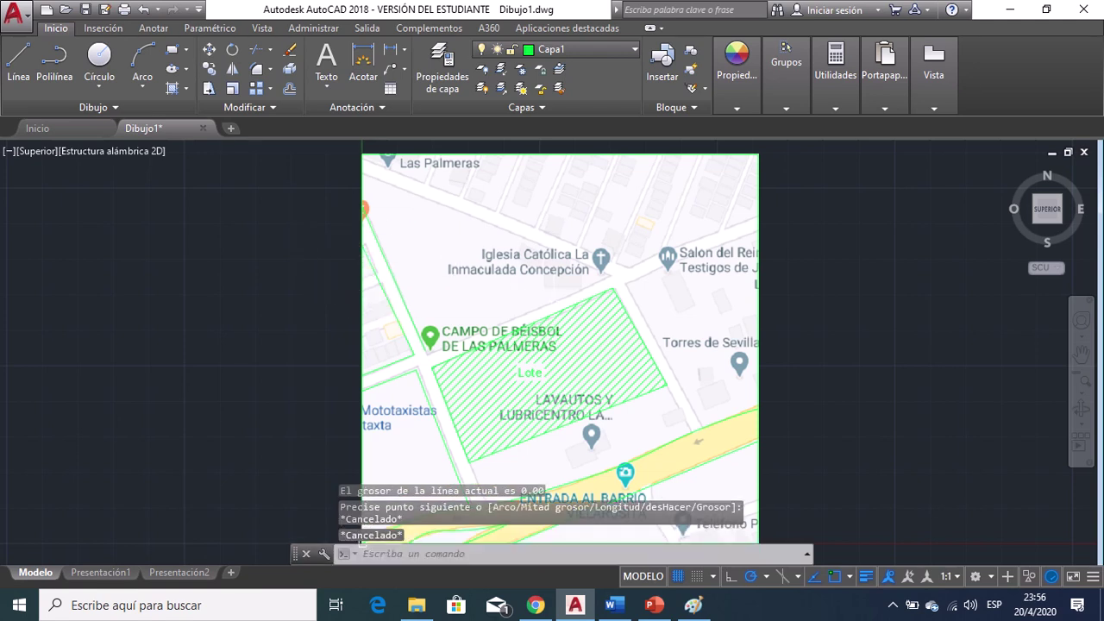
# With object snap off, draw a polyline along the north edge of the street above the lot, from the baseball field marker to the church crossing.
pyautogui.moveTo(550, 302)
pyautogui.mouseDown(button='middle')
pyautogui.moveTo(497, 311)
pyautogui.moveTo(419, 278)
pyautogui.mouseUp(button='middle')
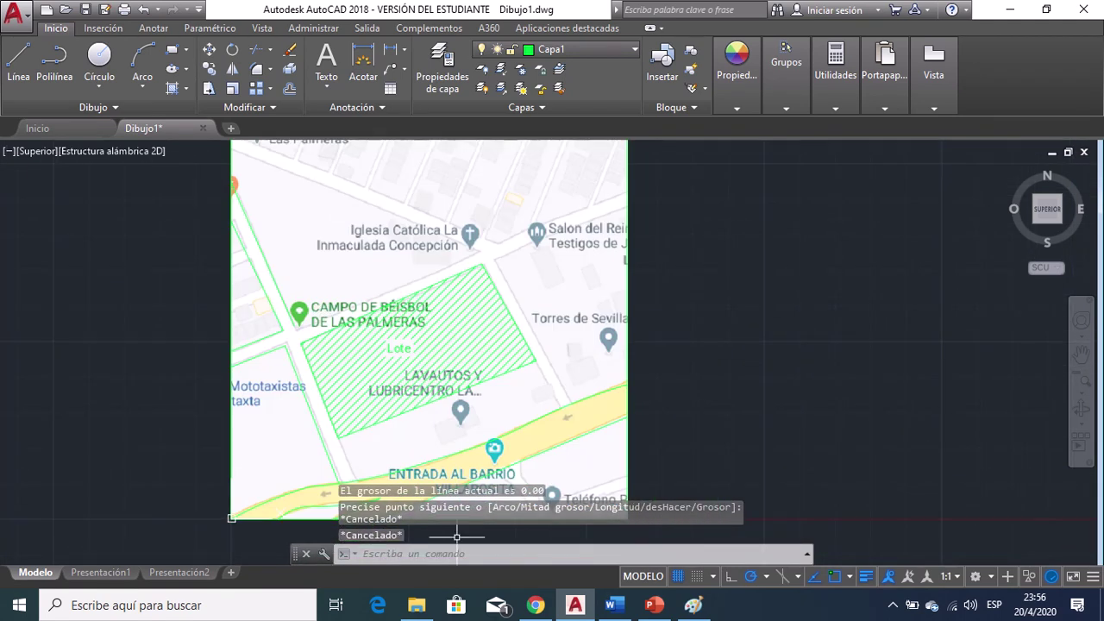
pyautogui.click(54, 61)
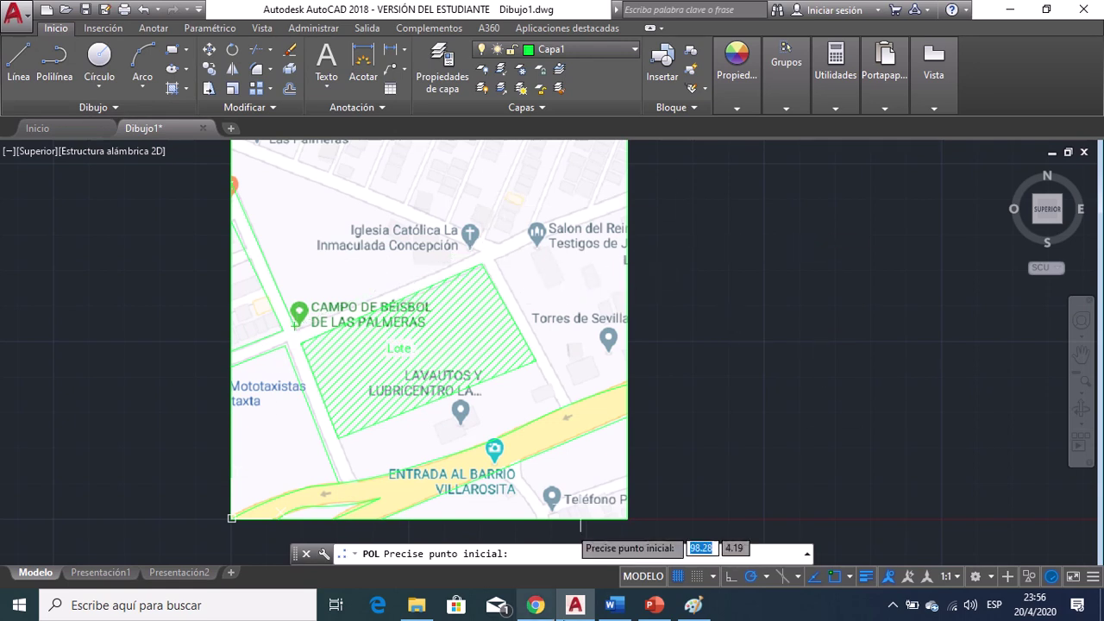
pyautogui.click(834, 577)
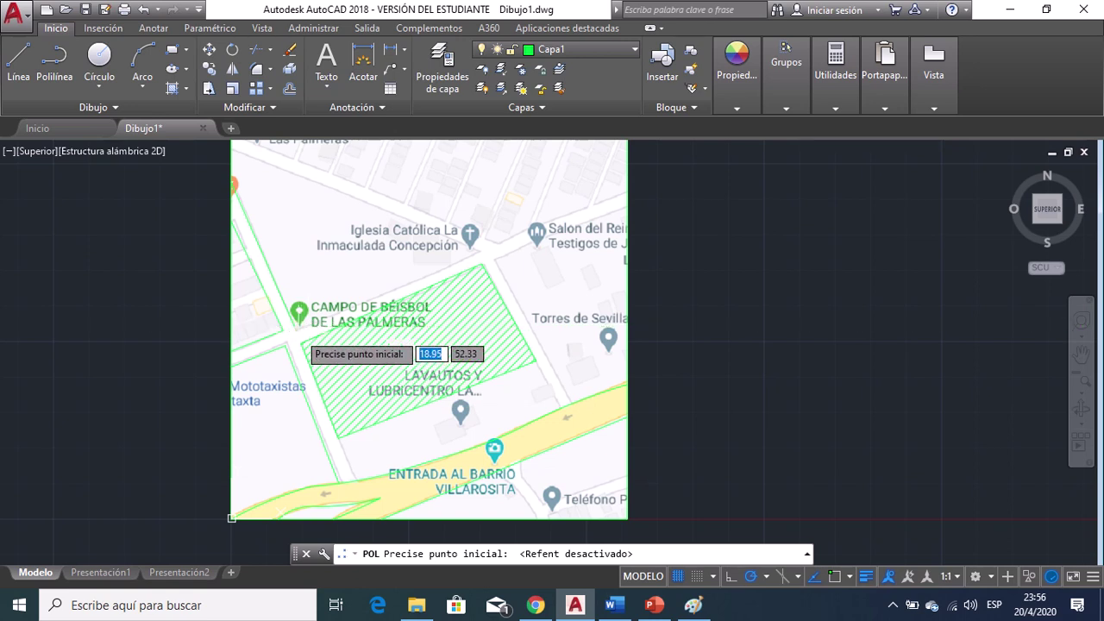
pyautogui.click(301, 330)
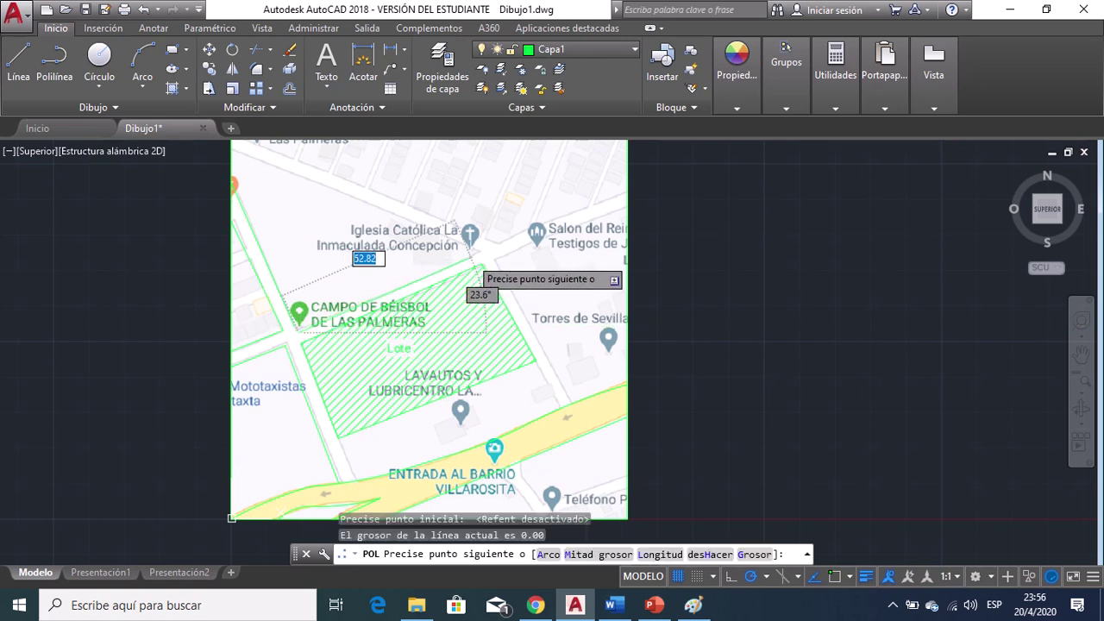
pyautogui.click(487, 254)
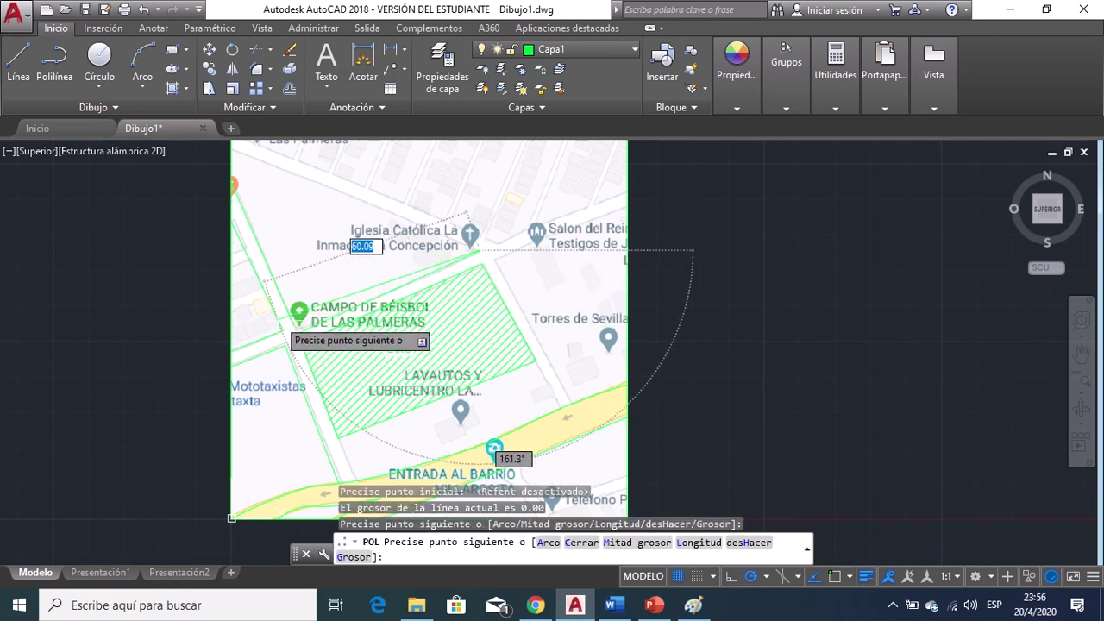
pyautogui.press('Escape')
pyautogui.click(353, 308)
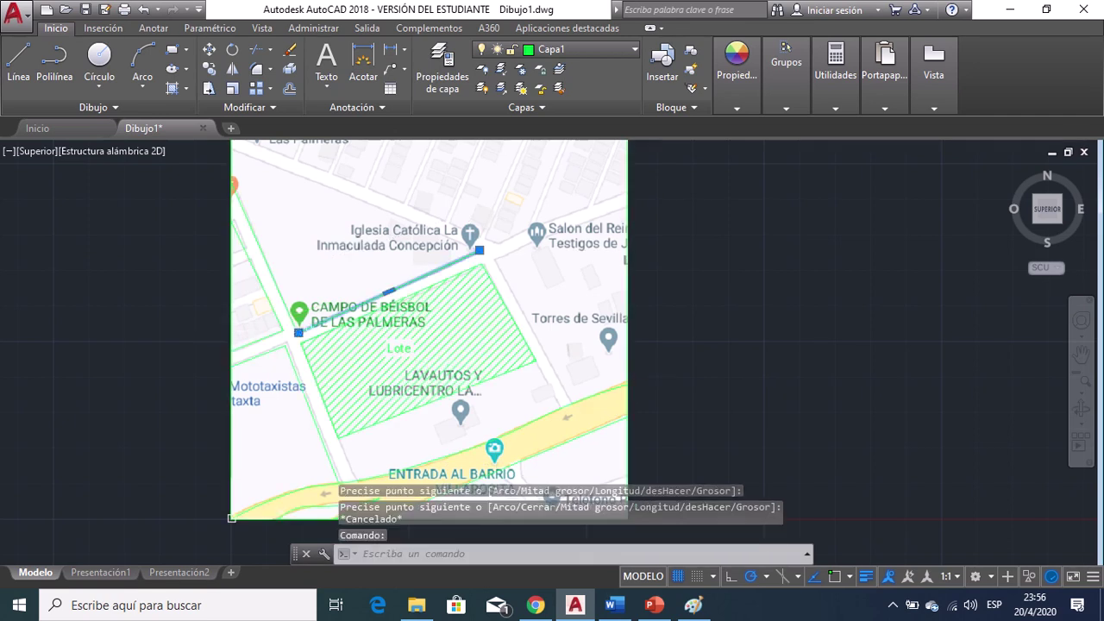
pyautogui.click(299, 332)
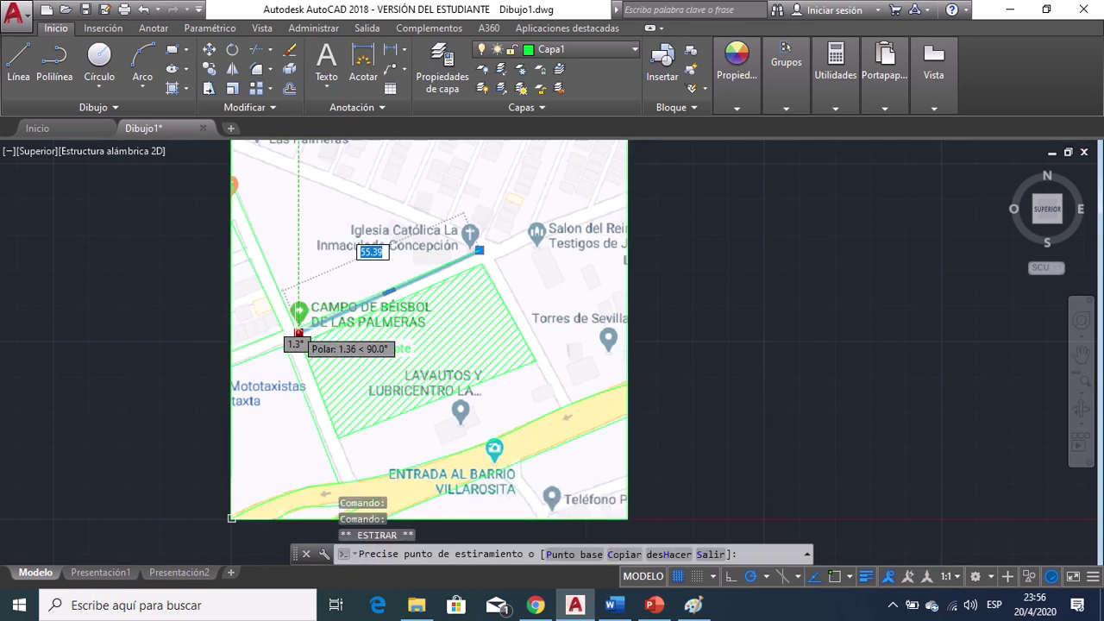
pyautogui.press('Escape')
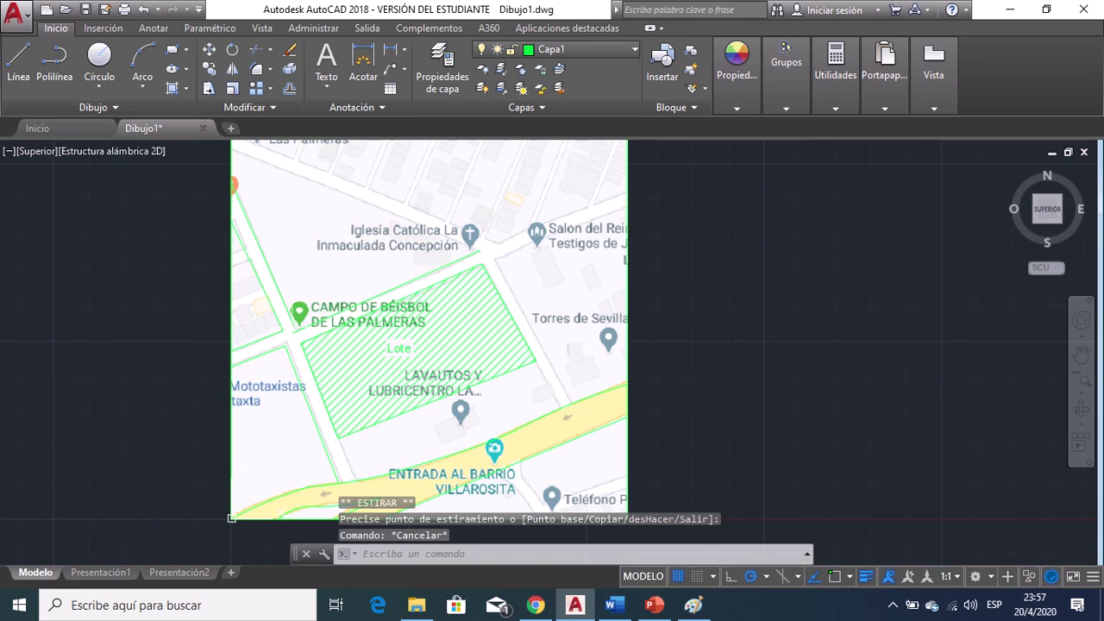
pyautogui.click(298, 332)
pyautogui.click(298, 331)
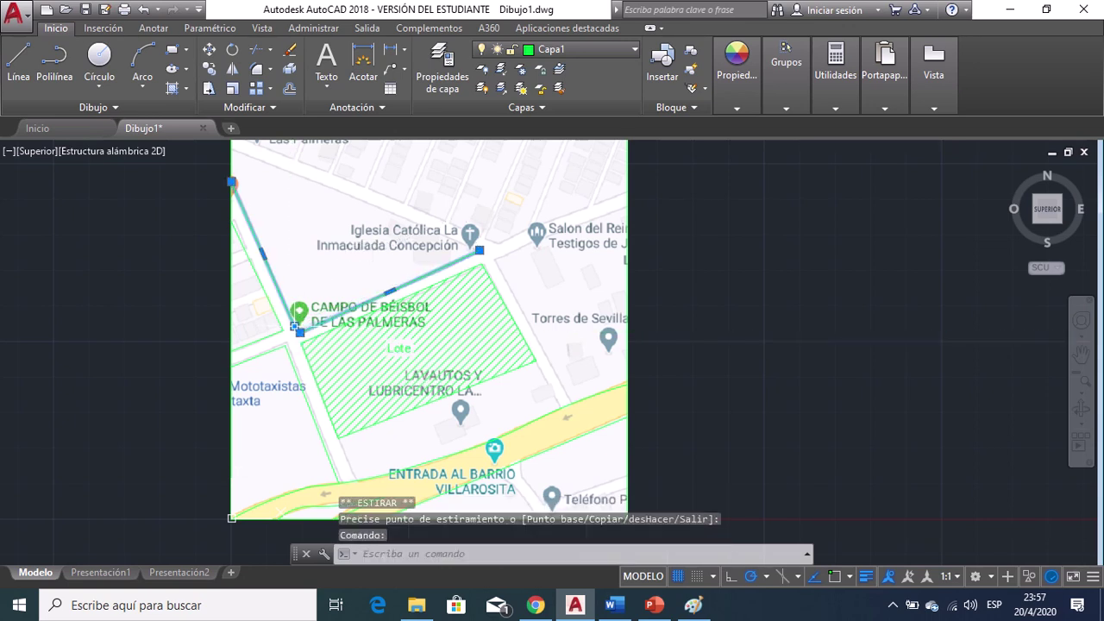
pyautogui.press('Escape')
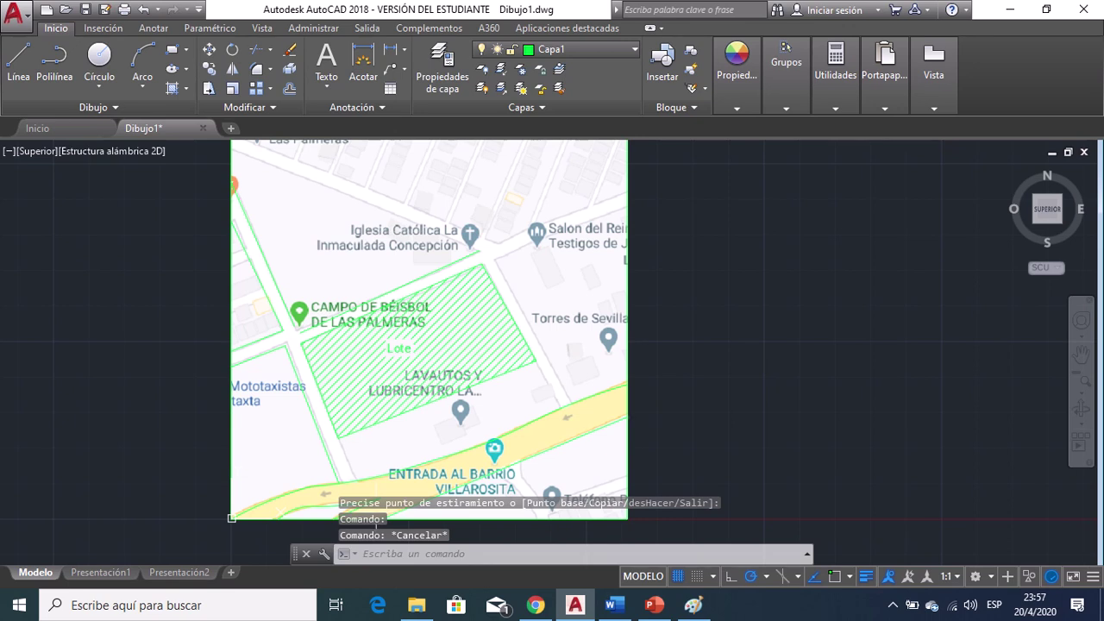
# Draw a polyline along the south edge of the diagonal Las Palmeras street from the map's west border to the church crossing.
pyautogui.moveTo(405, 266); pyautogui.dragTo(422, 308, button='middle')
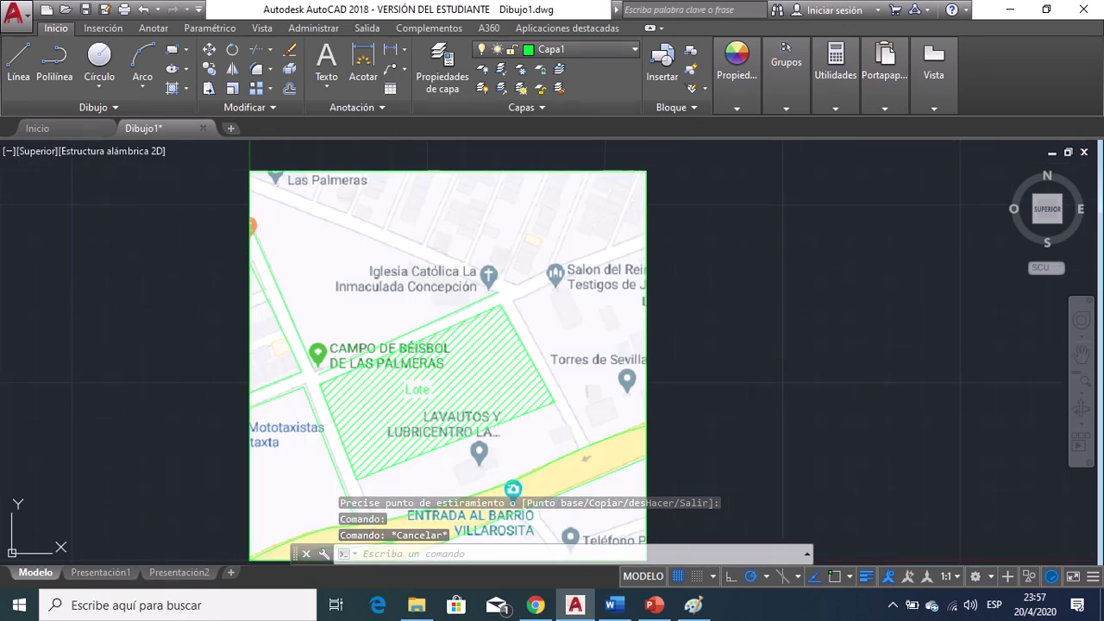
pyautogui.click(54, 60)
pyautogui.click(247, 217)
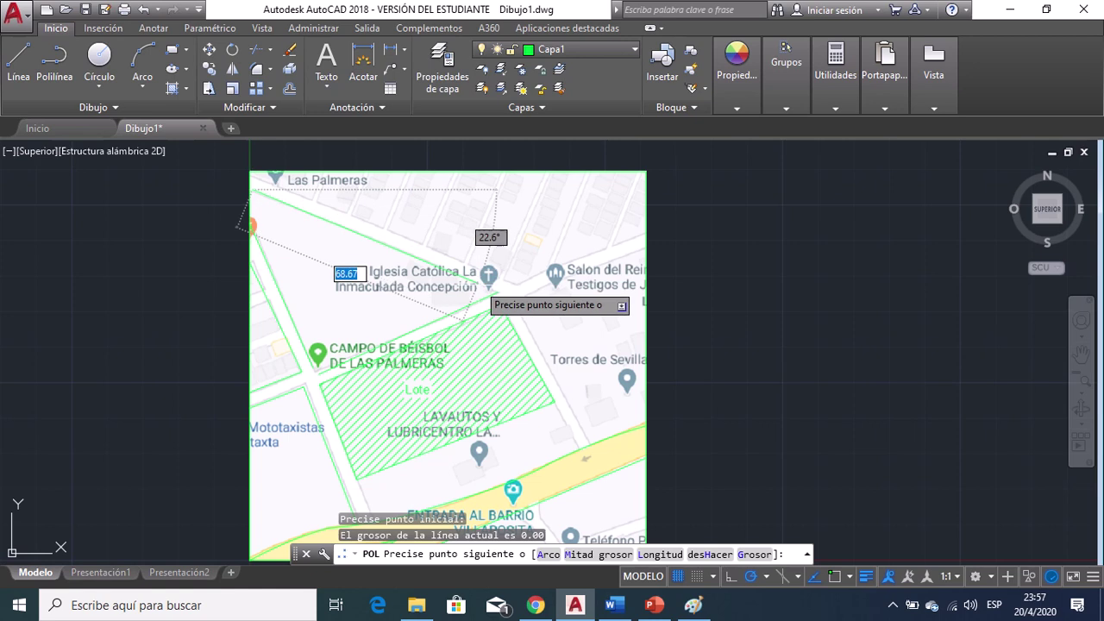
pyautogui.click(494, 296)
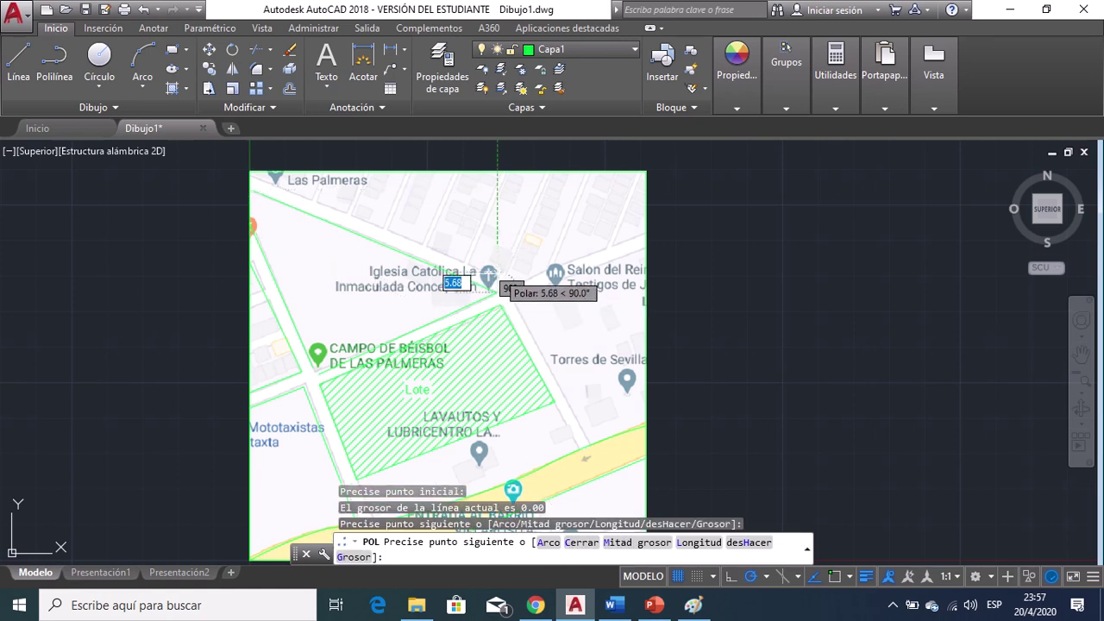
pyautogui.press('Escape')
# Draw a polyline along the diagonal street's north edge to the church crossing and on along the northeast street's north edge to the east border.
pyautogui.click(52, 67)
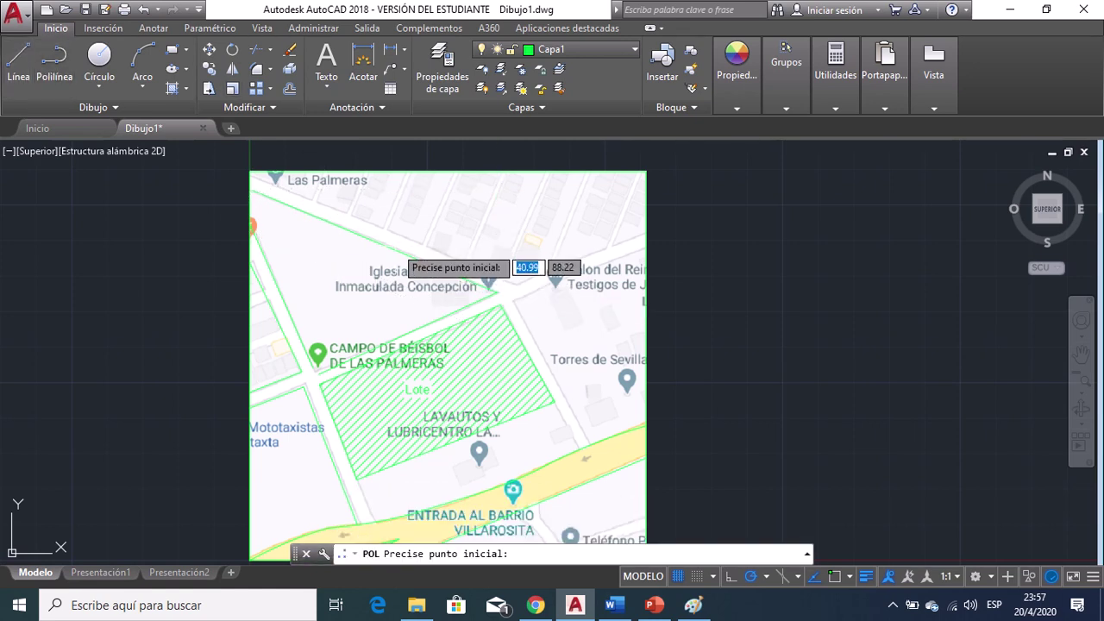
pyautogui.click(250, 173)
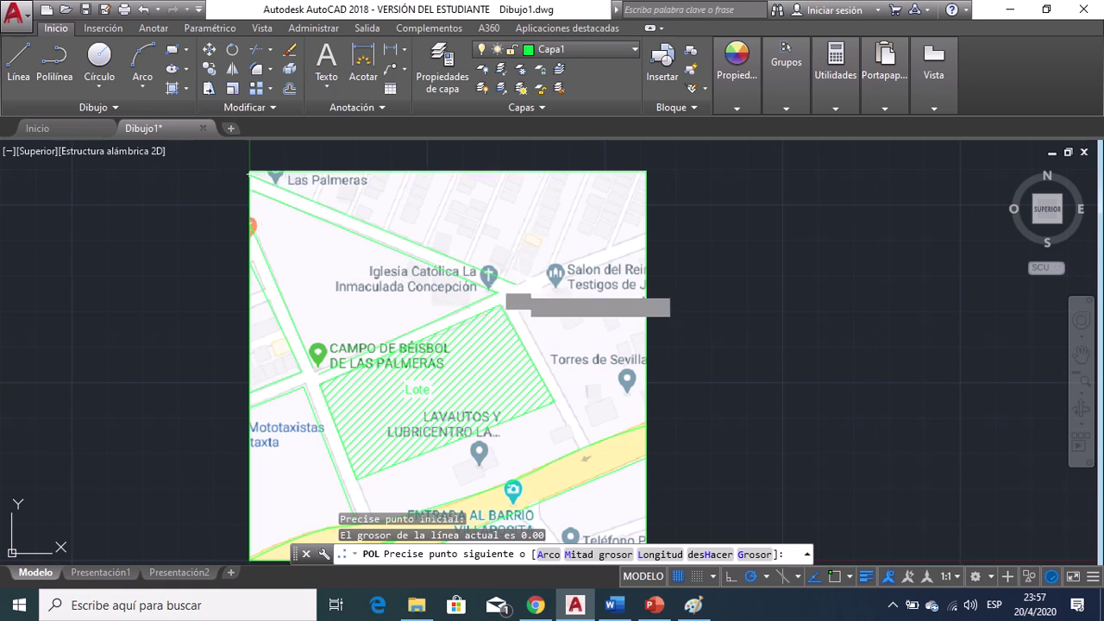
pyautogui.click(516, 285)
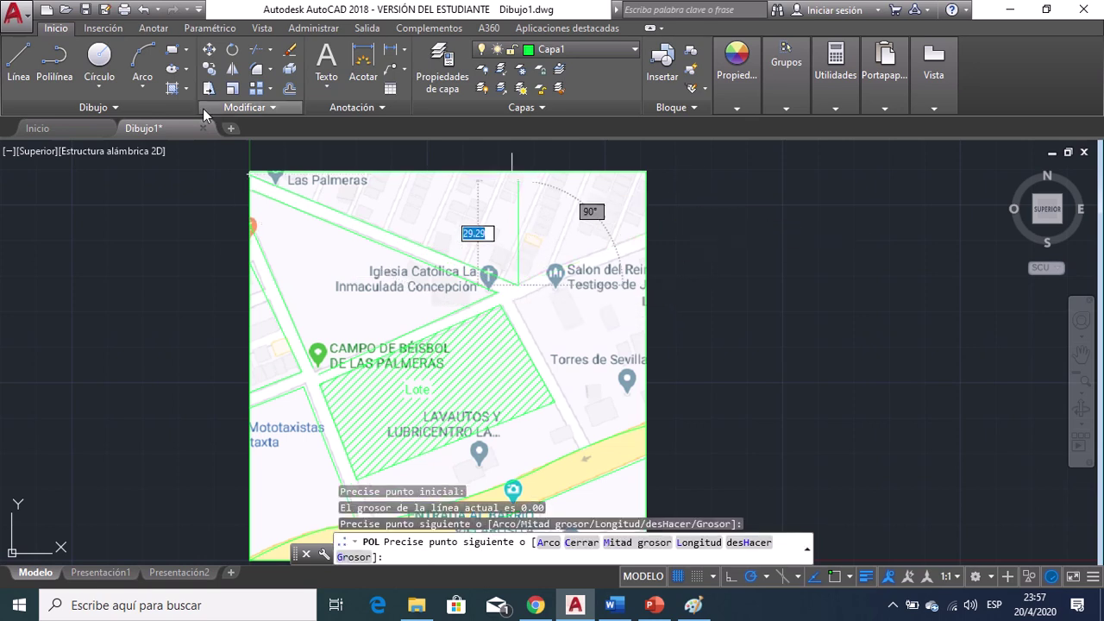
pyautogui.click(647, 232)
# Draw a polyline about 41 units long along the northeast street's south edge from the church crossing to the map's east border.
pyautogui.click(55, 56)
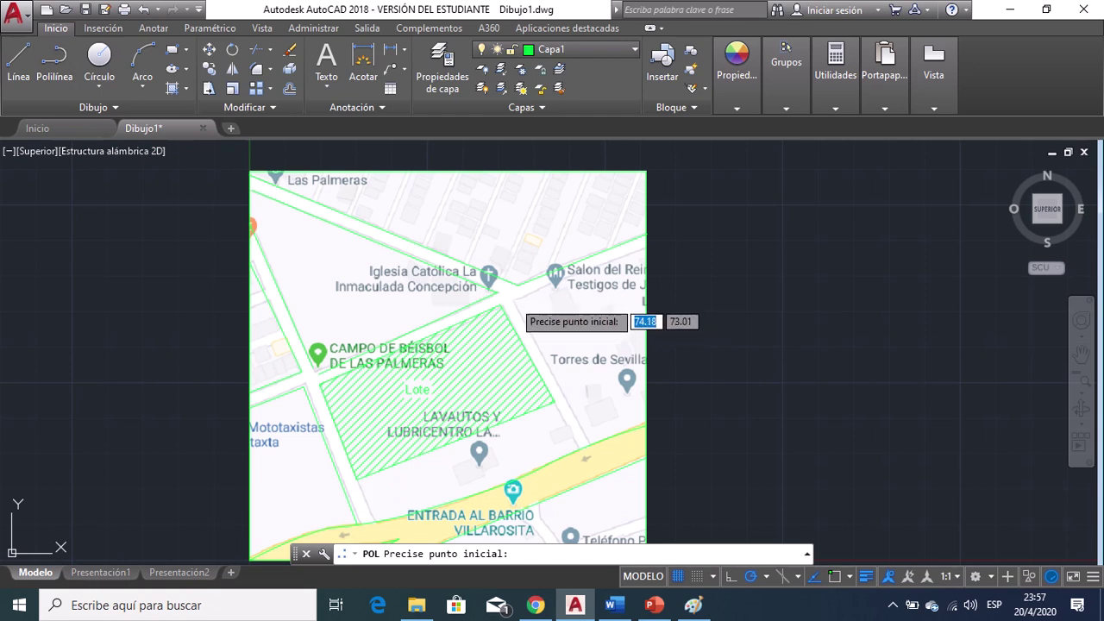
pyautogui.click(496, 294)
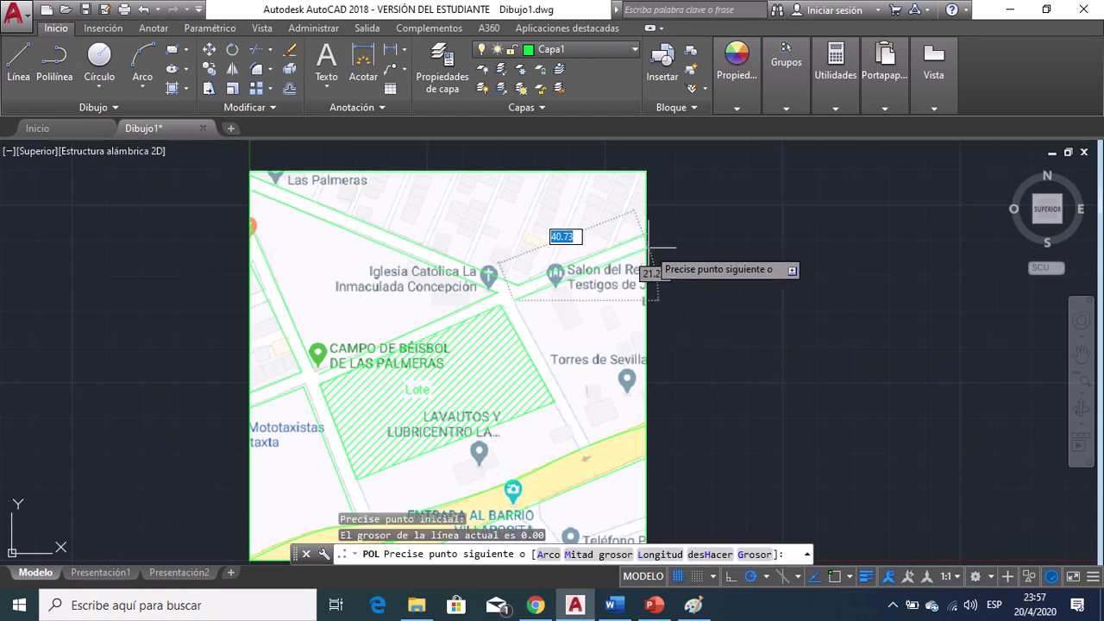
pyautogui.click(648, 249)
pyautogui.press('Escape')
# Draw a polyline about 47 units long along the east edge of the street east of the lot, from the church crossing to the main road.
pyautogui.click(62, 91)
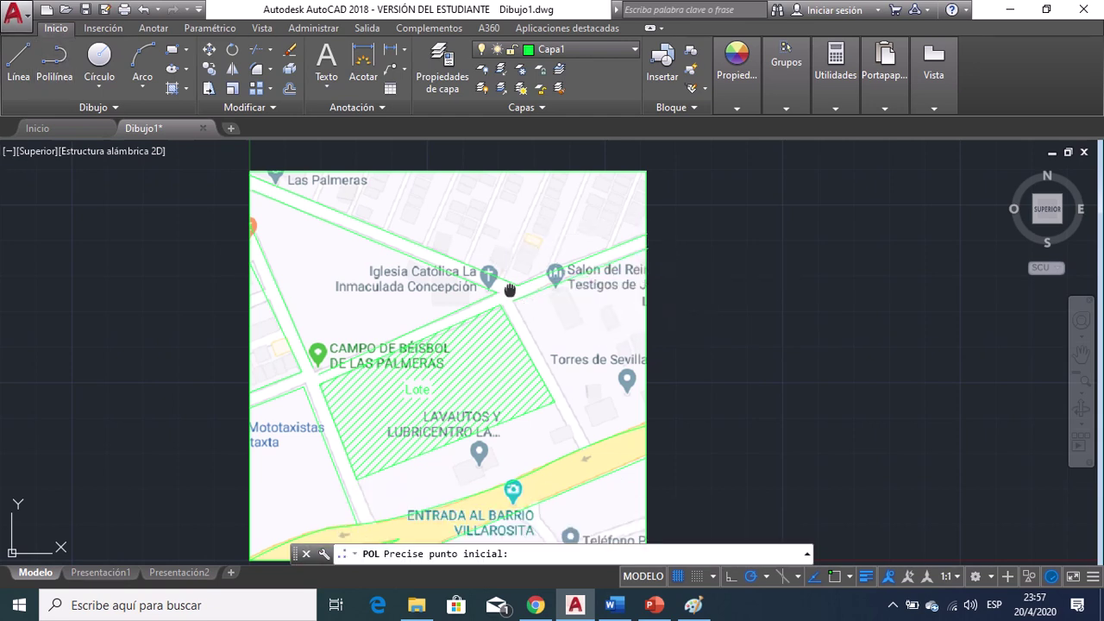
pyautogui.moveTo(506, 288); pyautogui.dragTo(478, 229, button='middle')
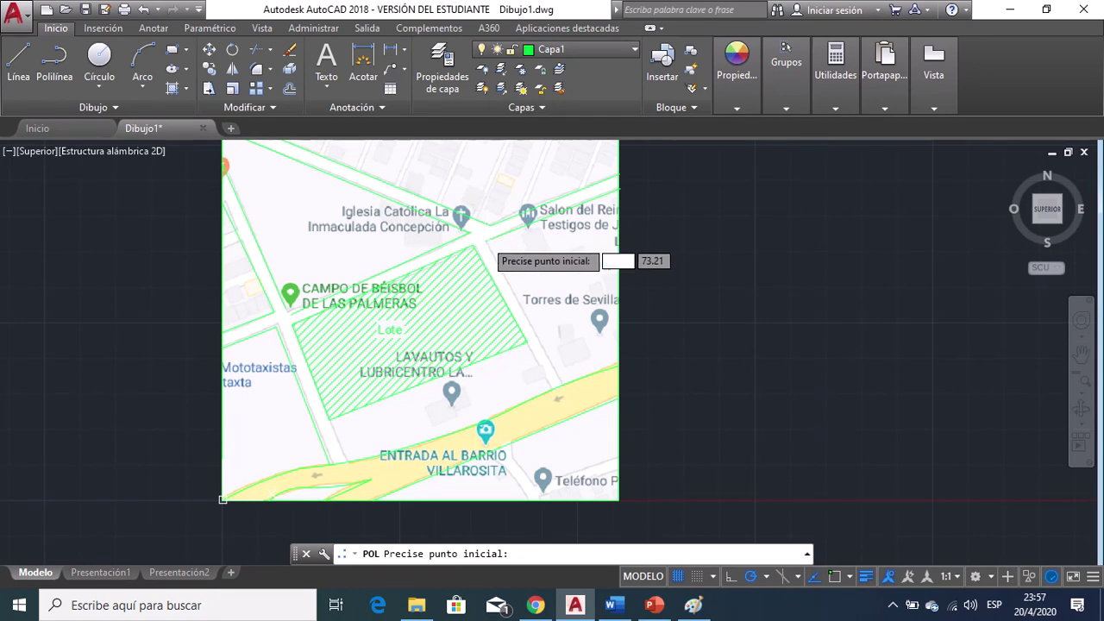
pyautogui.click(485, 240)
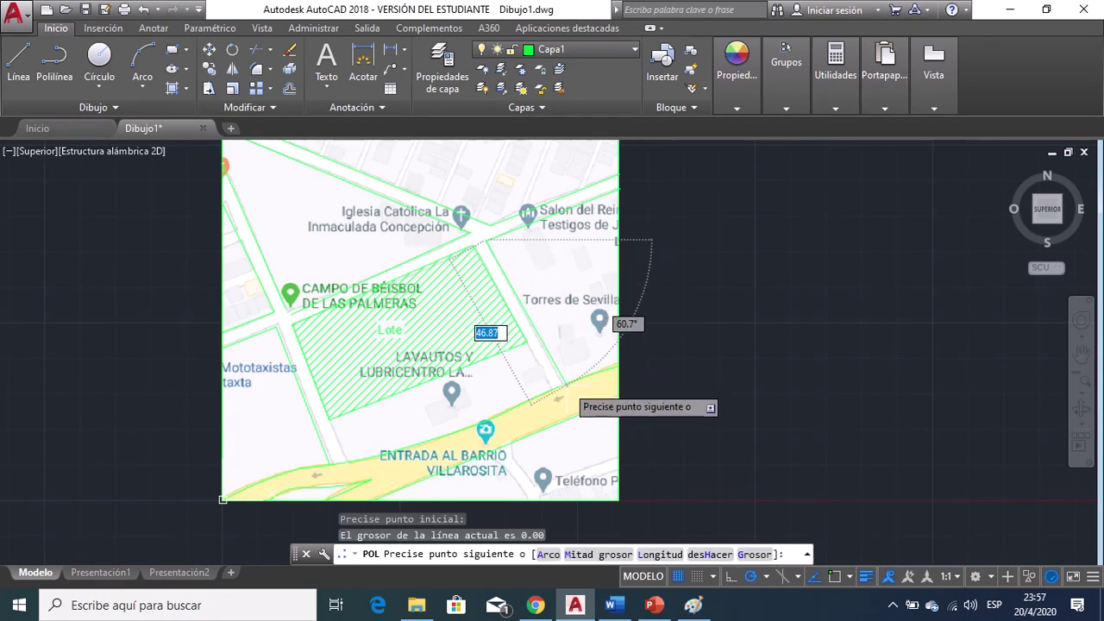
pyautogui.click(529, 402)
pyautogui.press('Escape')
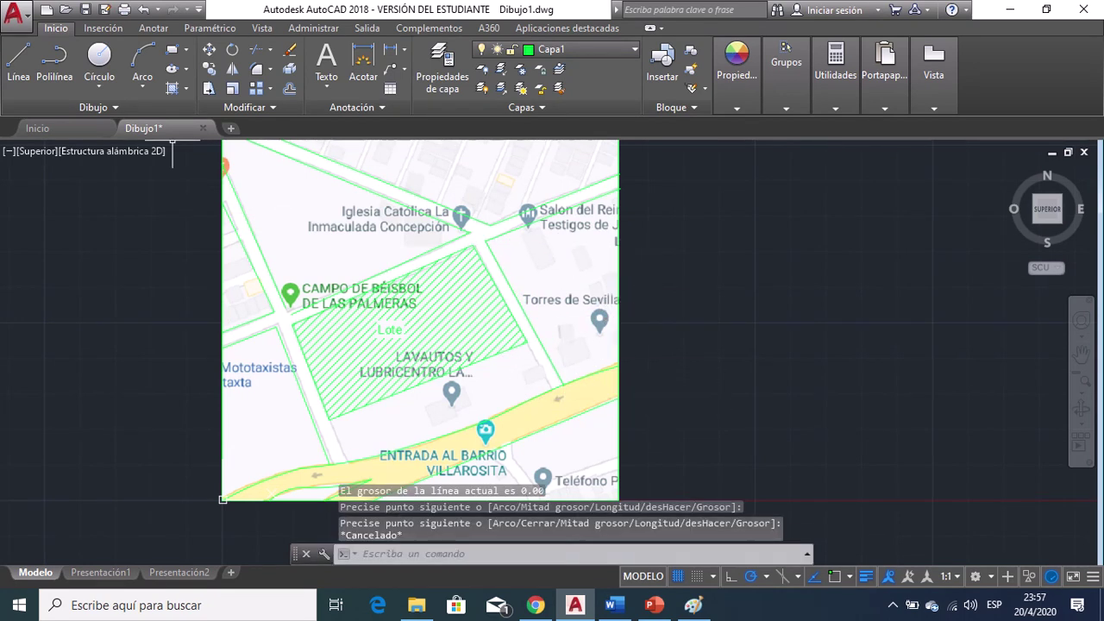
# Draw a polyline about 15 units long along the west edge of the street east of the lot, from the main road to the lot's southeast corner.
pyautogui.click(64, 87)
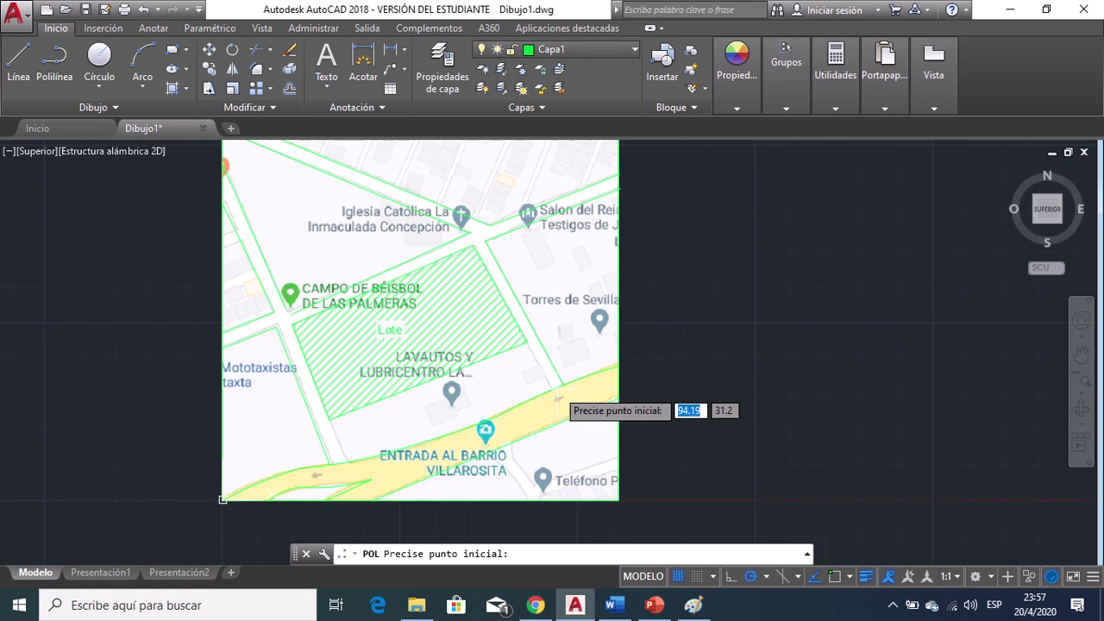
pyautogui.click(558, 399)
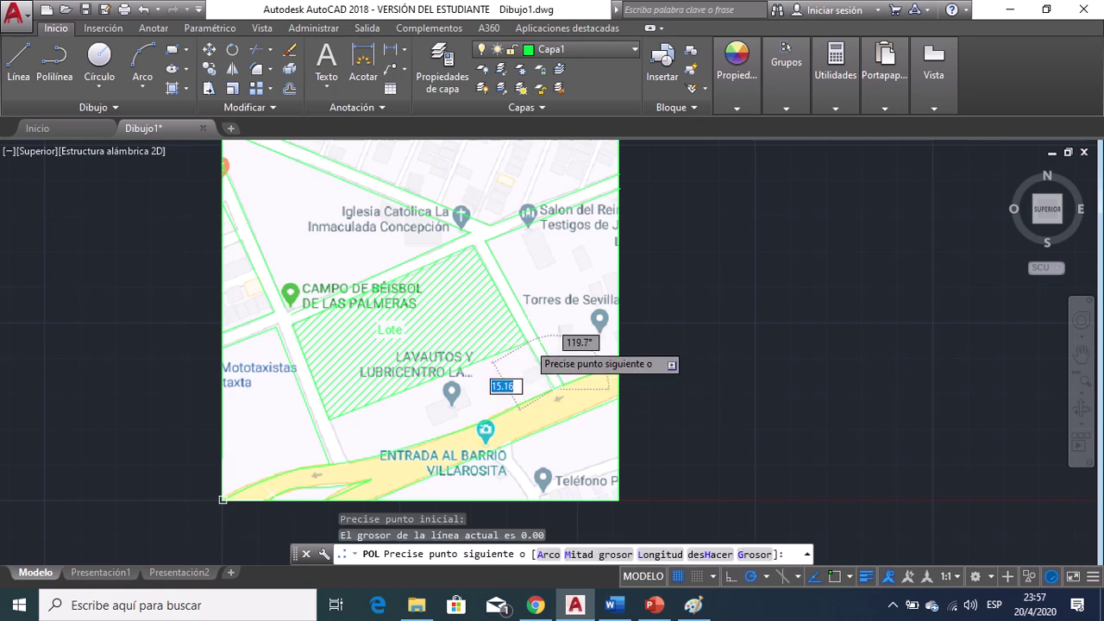
pyautogui.click(537, 326)
pyautogui.press('Escape')
# Draw an arc polyline along the west edge of the side street south of the main road to the south border, and reshape its curve to the map.
pyautogui.moveTo(661, 433); pyautogui.dragTo(668, 337, button='middle')
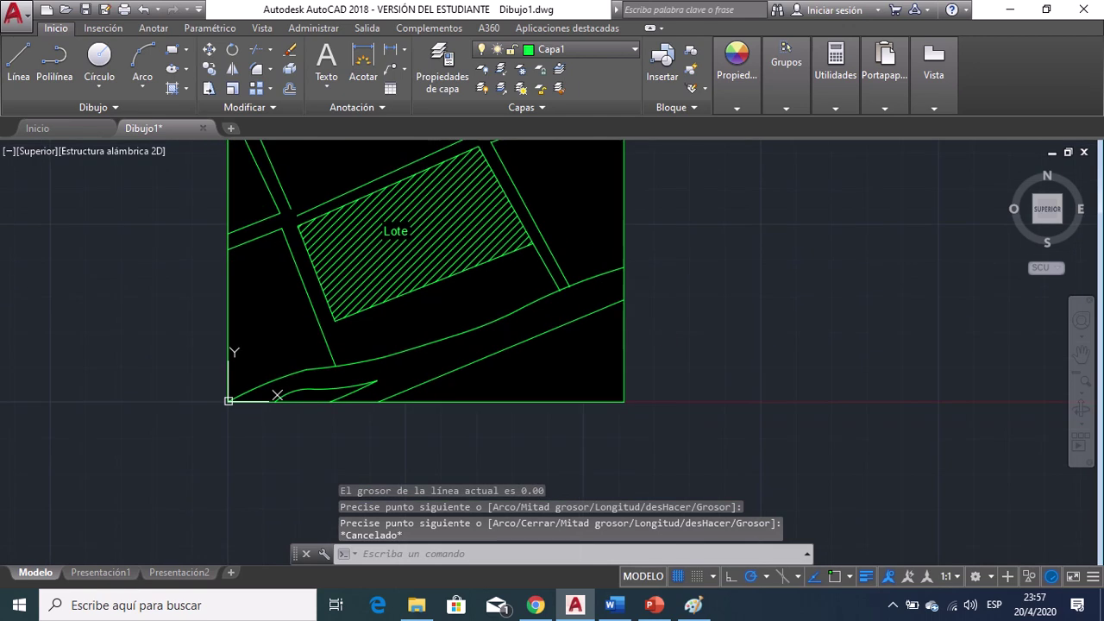
pyautogui.click(51, 76)
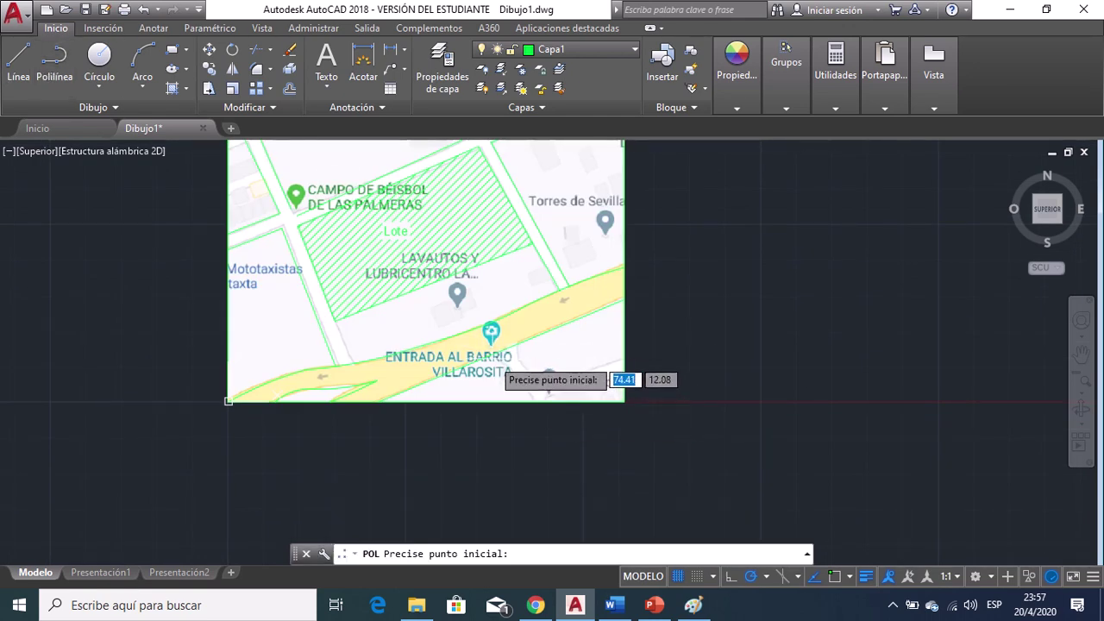
pyautogui.click(481, 357)
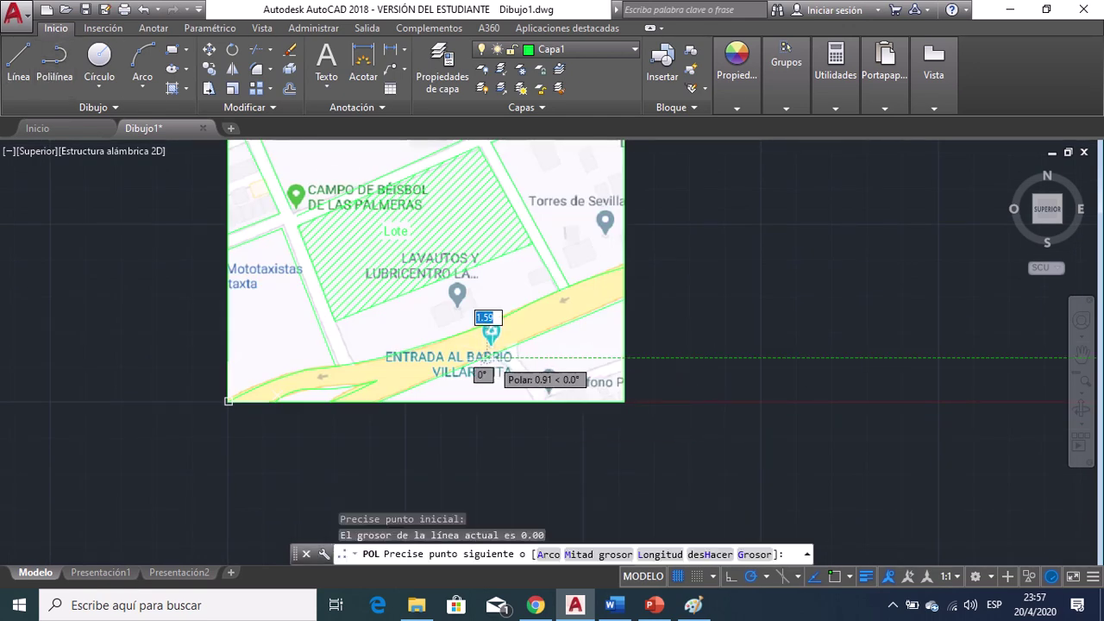
pyautogui.click(543, 555)
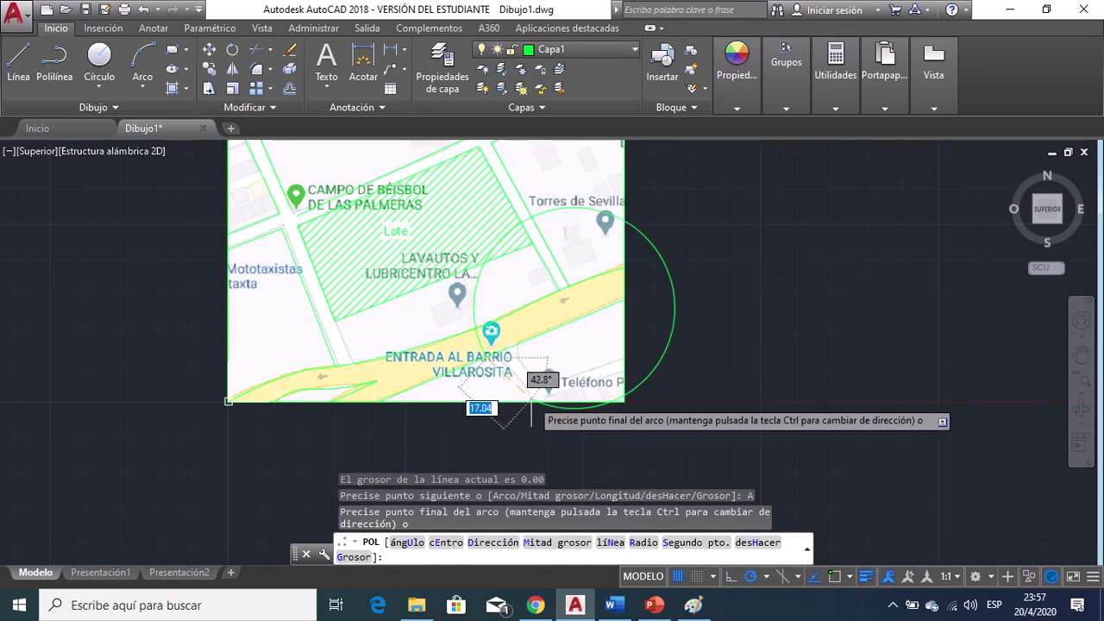
pyautogui.click(532, 398)
pyautogui.press('Escape')
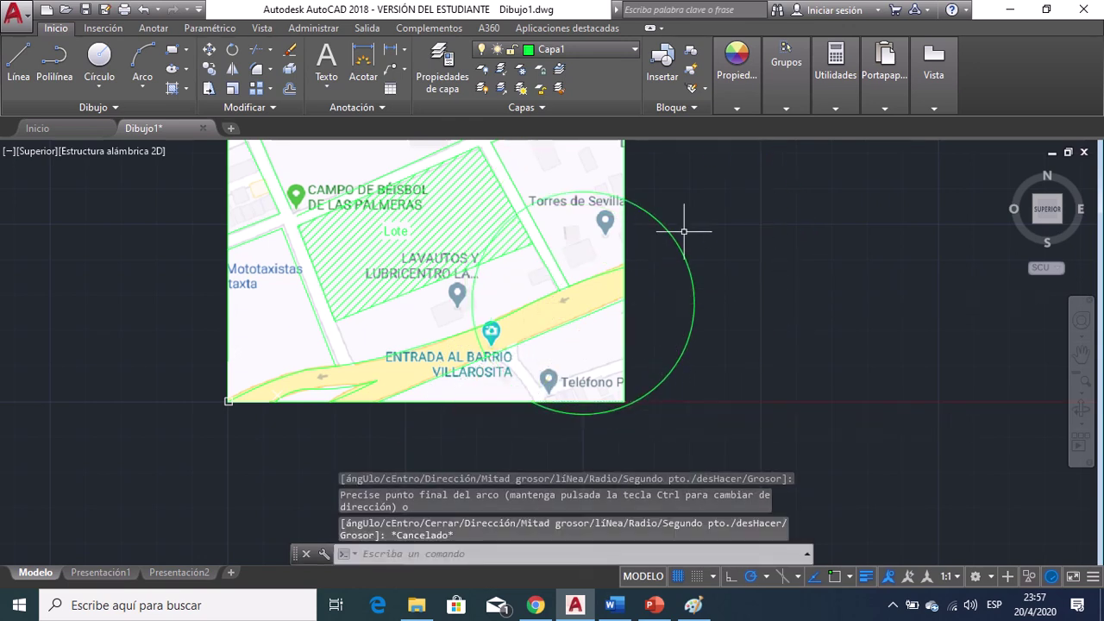
pyautogui.click(671, 234)
pyautogui.click(660, 222)
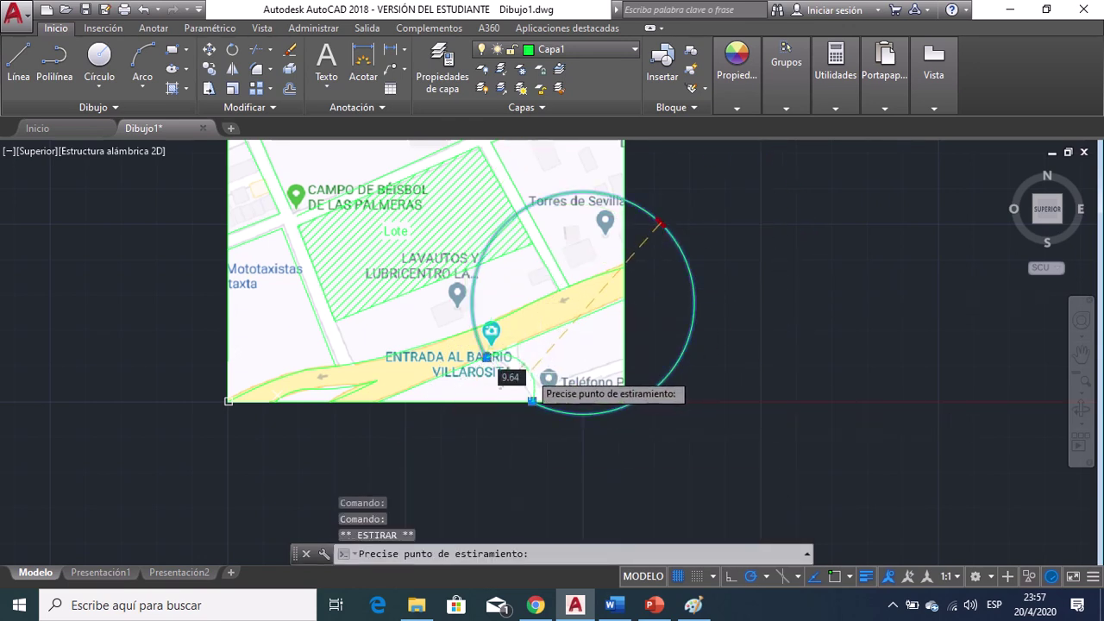
pyautogui.press('Escape')
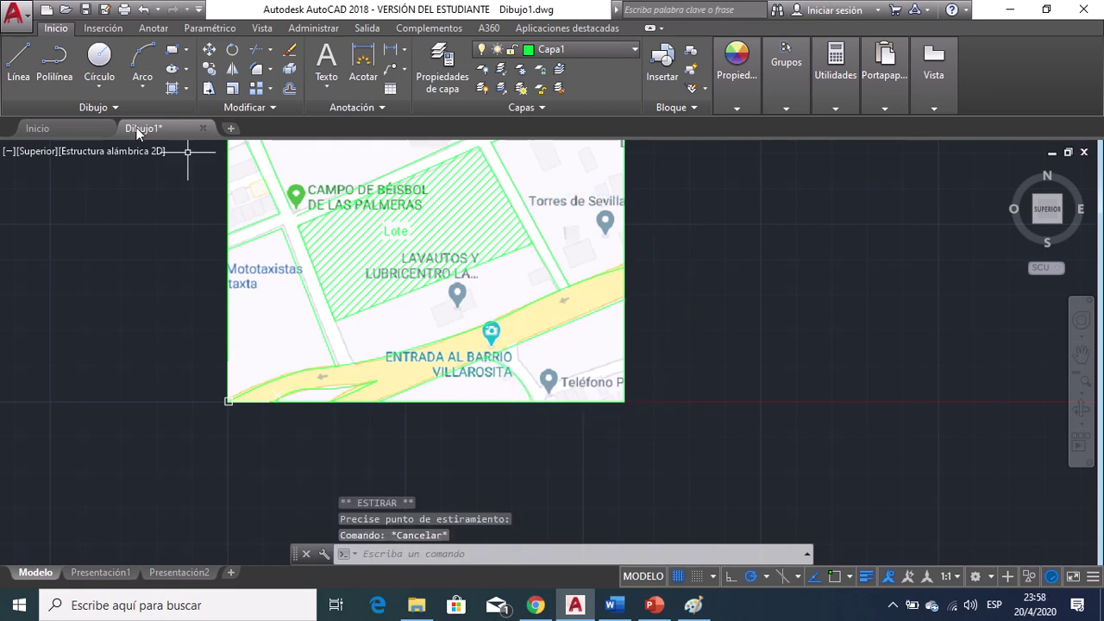
# Draw an arc polyline along the side street's east edge from the main road to the telephone marker, and reshape its curve to the map.
pyautogui.click(69, 82)
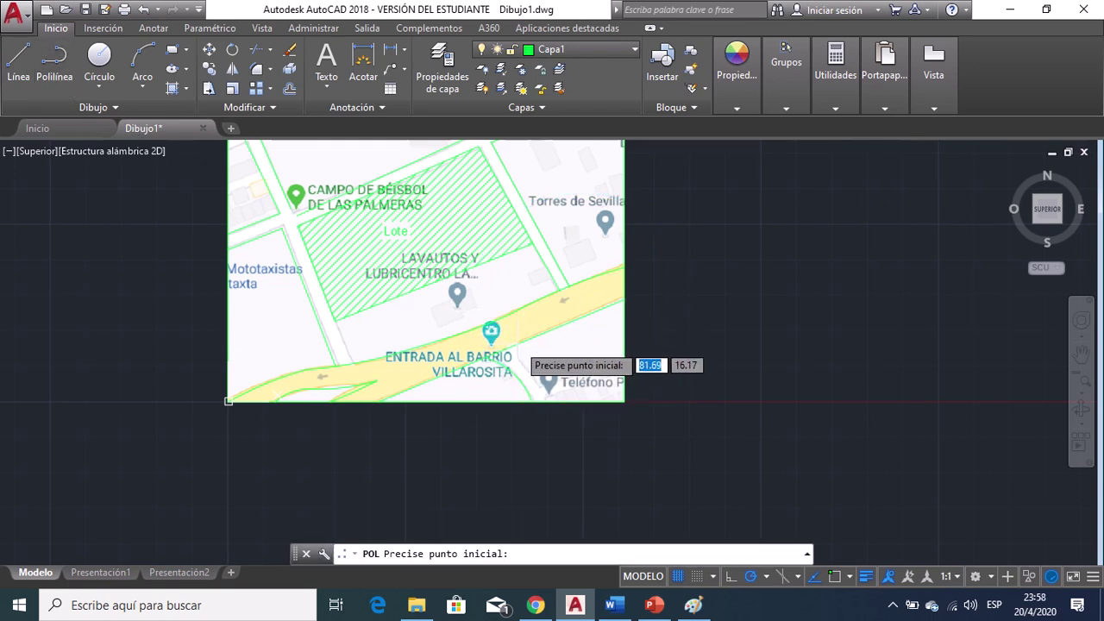
pyautogui.click(517, 345)
pyautogui.click(547, 554)
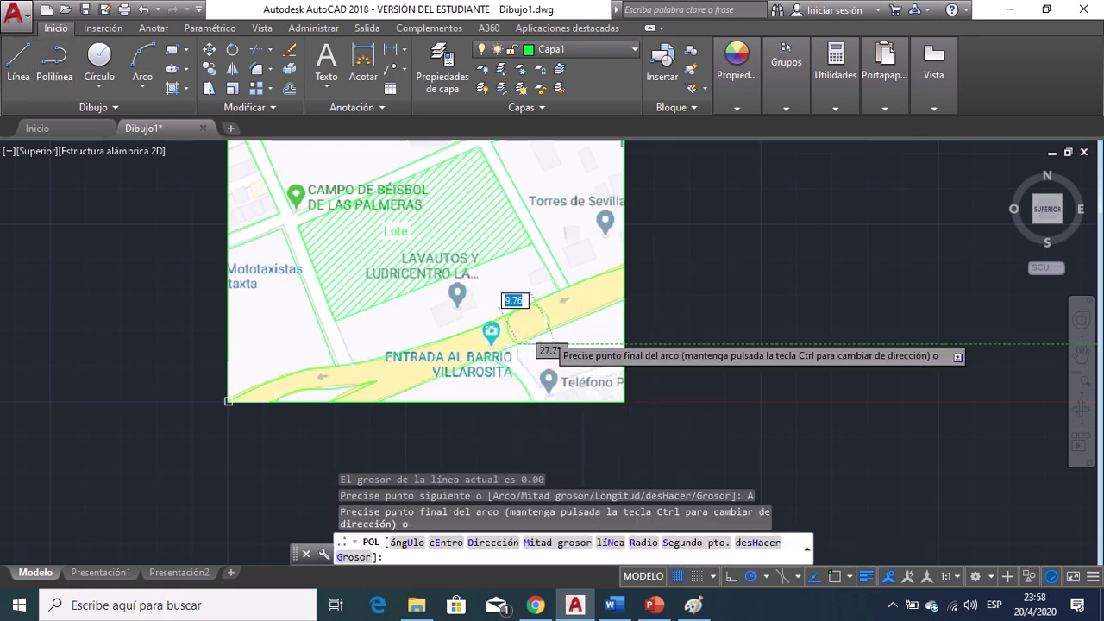
pyautogui.press('Escape')
pyautogui.click(466, 415)
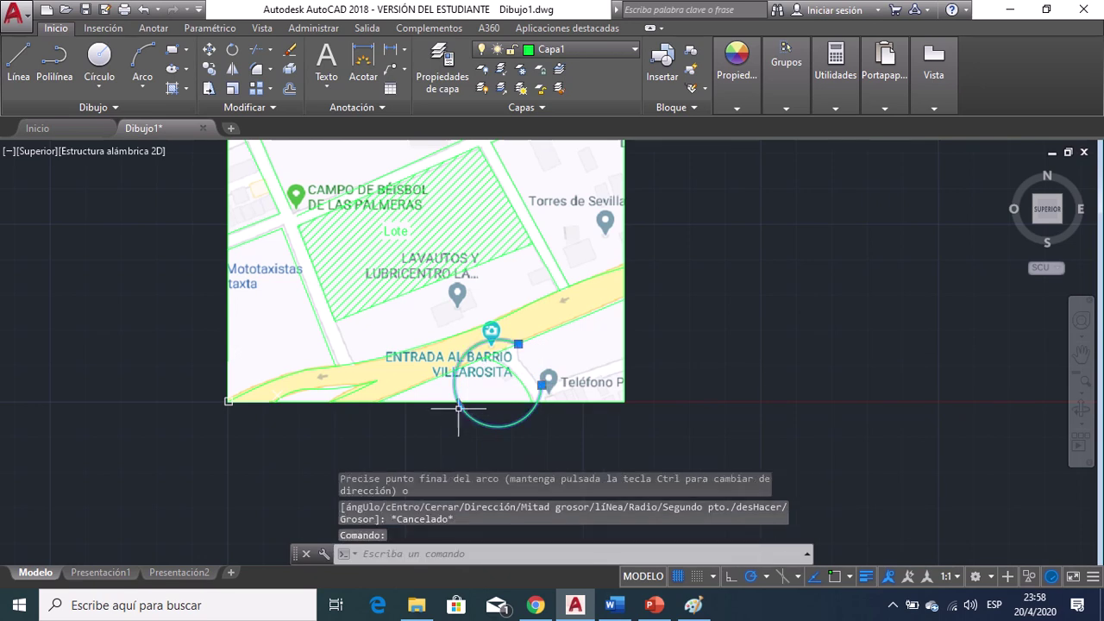
pyautogui.click(460, 401)
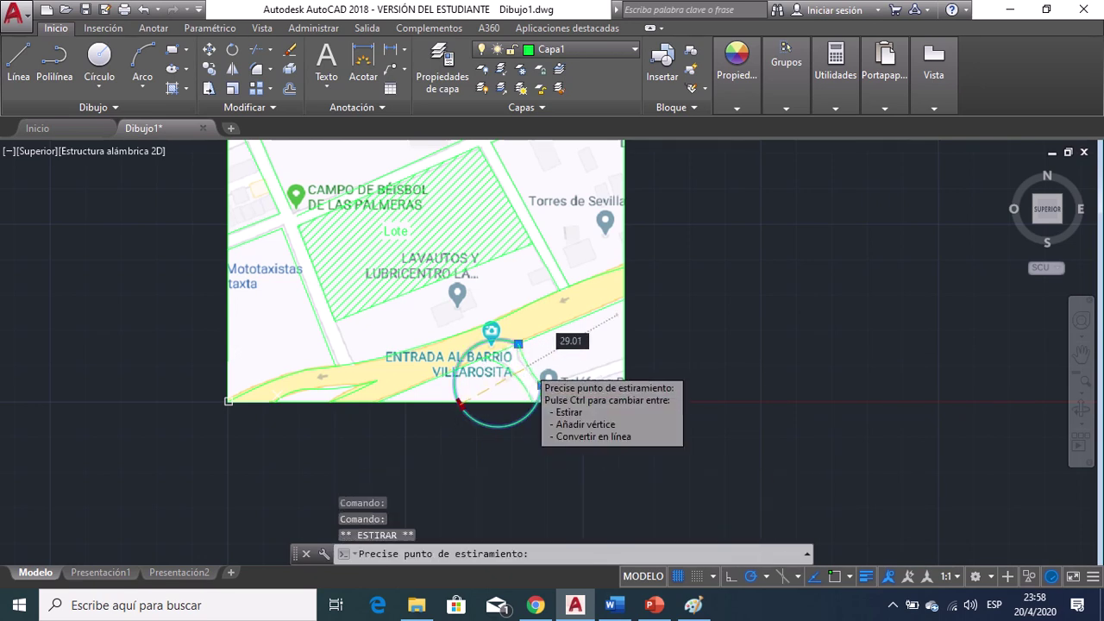
pyautogui.press('Escape')
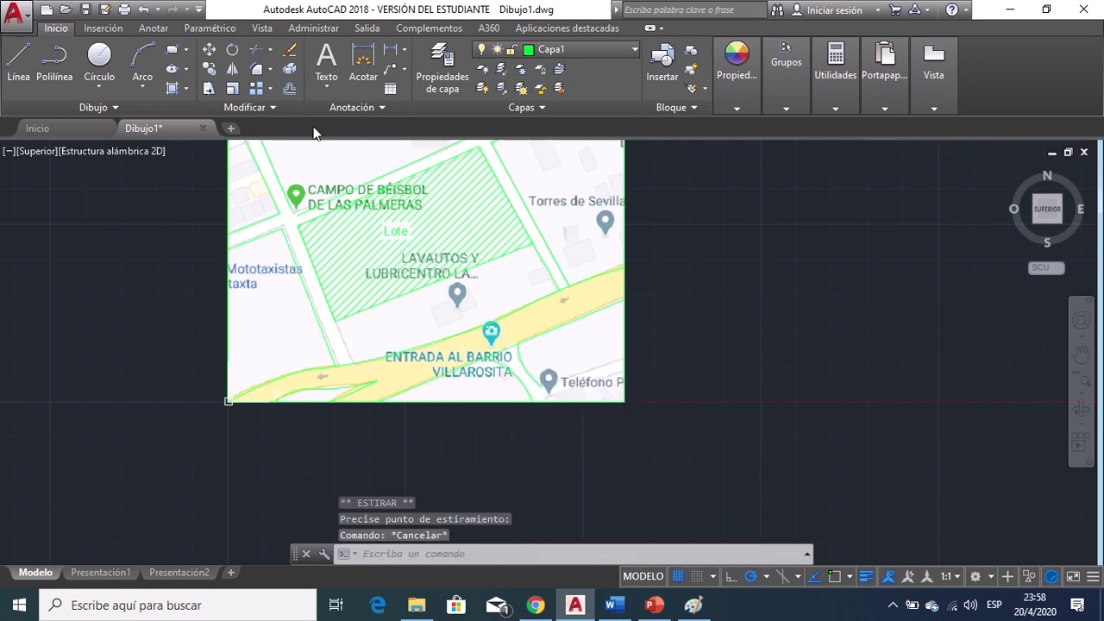
# Draw a polyline from the end of the side street's east arc, beside the telephone marker, to the map's east border.
pyautogui.click(54, 57)
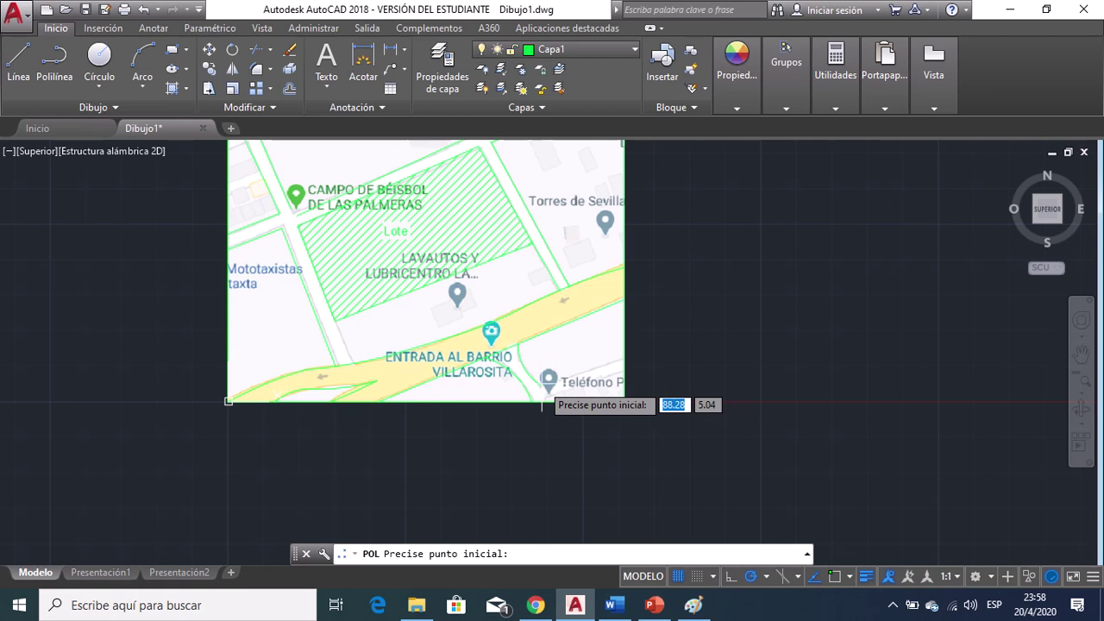
pyautogui.click(624, 401)
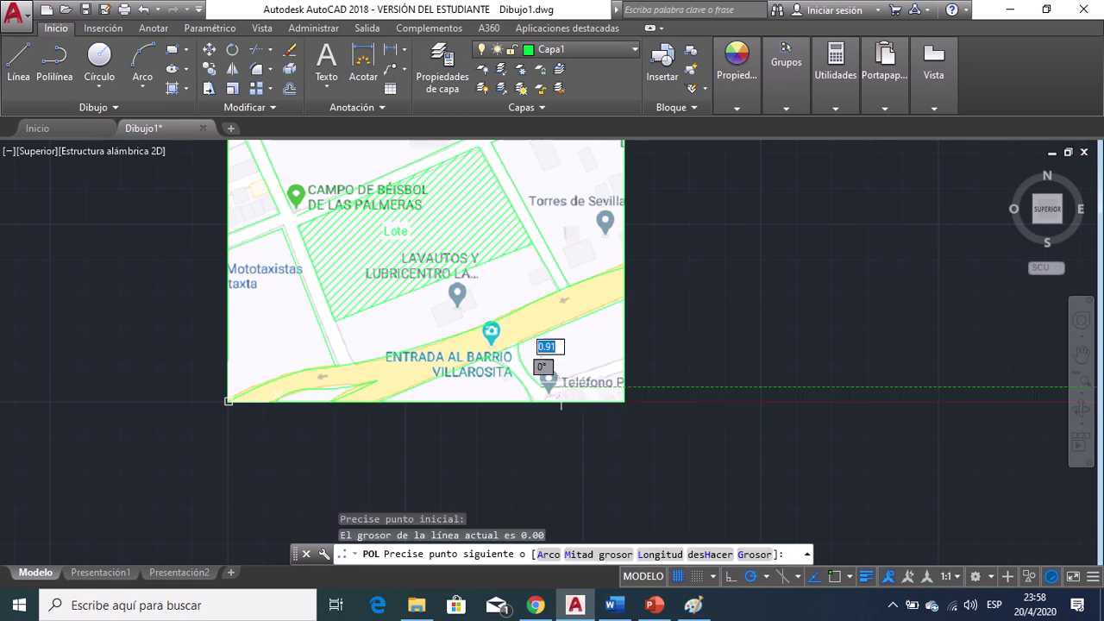
pyautogui.press('Escape')
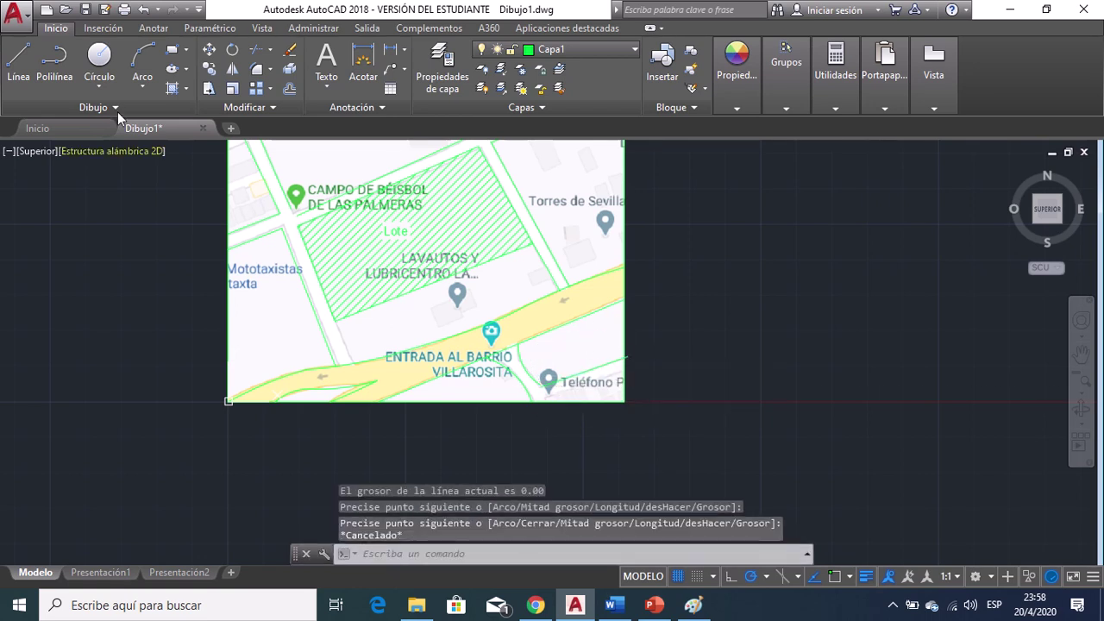
# Turn on object snap and draw a polyline about 10 units long from the diagonal street's north edge near Las Palmeras to the map's north border.
pyautogui.moveTo(537, 234)
pyautogui.mouseDown(button='middle')
pyautogui.moveTo(613, 353)
pyautogui.moveTo(574, 320)
pyautogui.moveTo(624, 312)
pyautogui.mouseUp(button='middle')
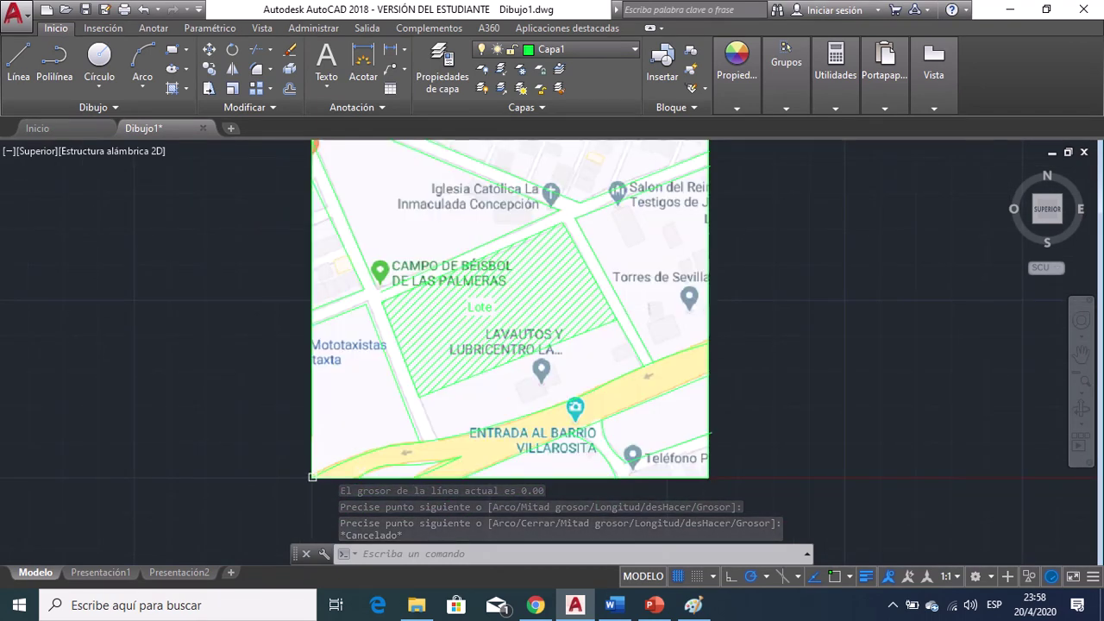
pyautogui.moveTo(575, 229); pyautogui.dragTo(566, 345, button='middle')
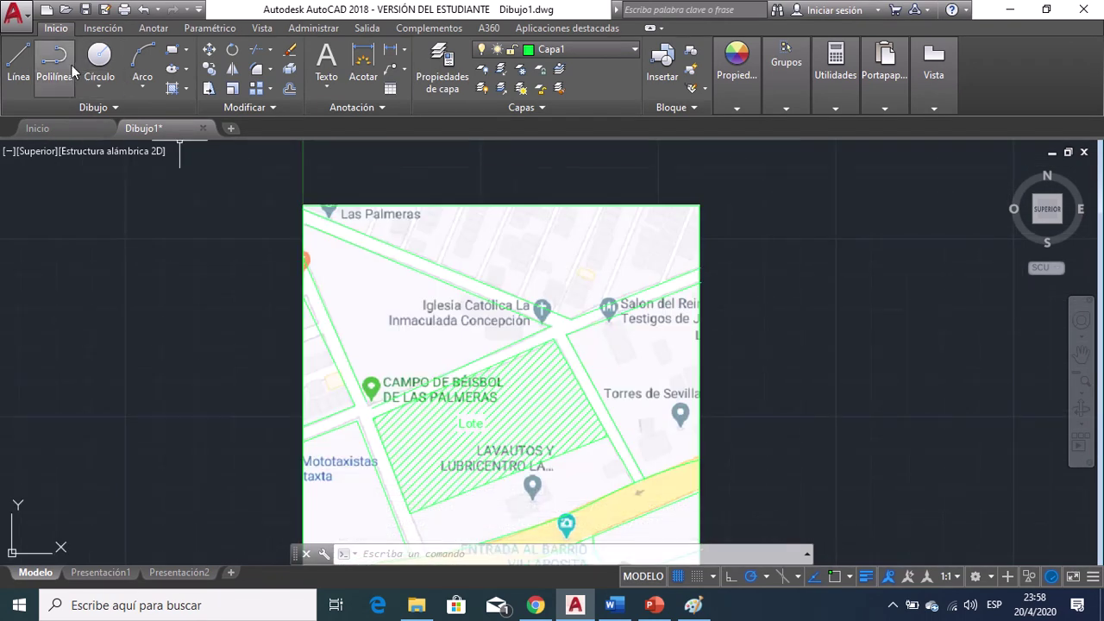
pyautogui.click(71, 64)
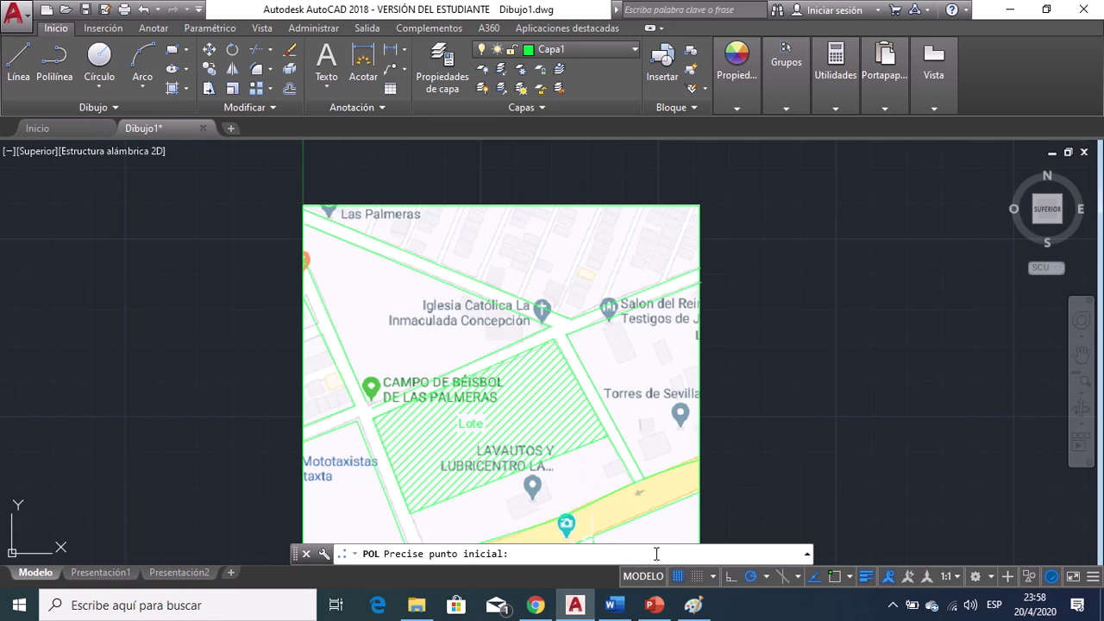
pyautogui.click(830, 576)
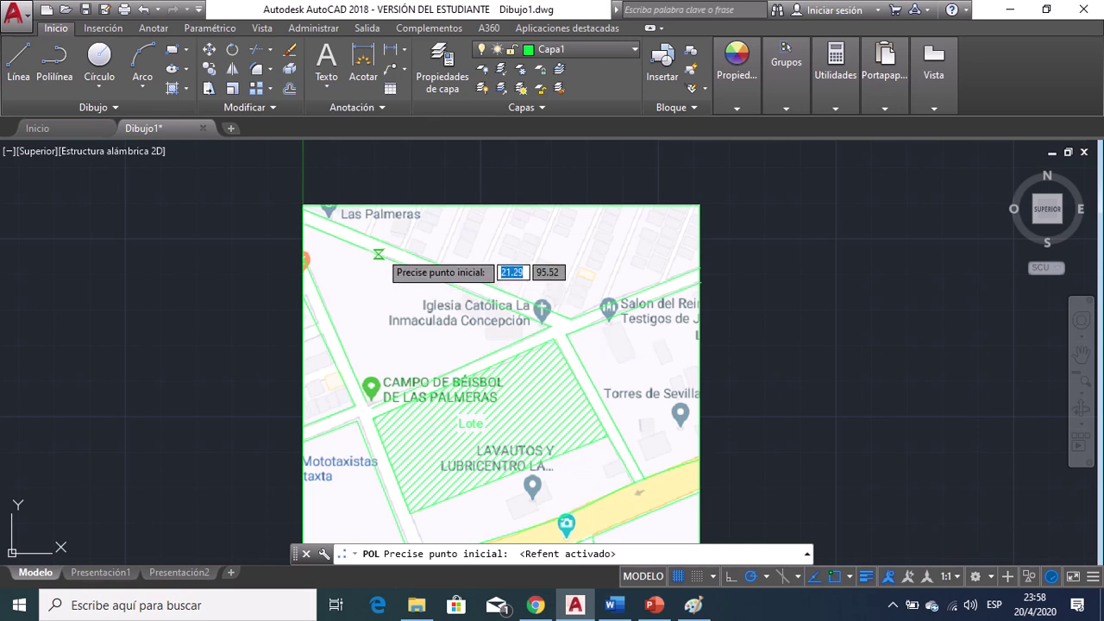
pyautogui.click(365, 234)
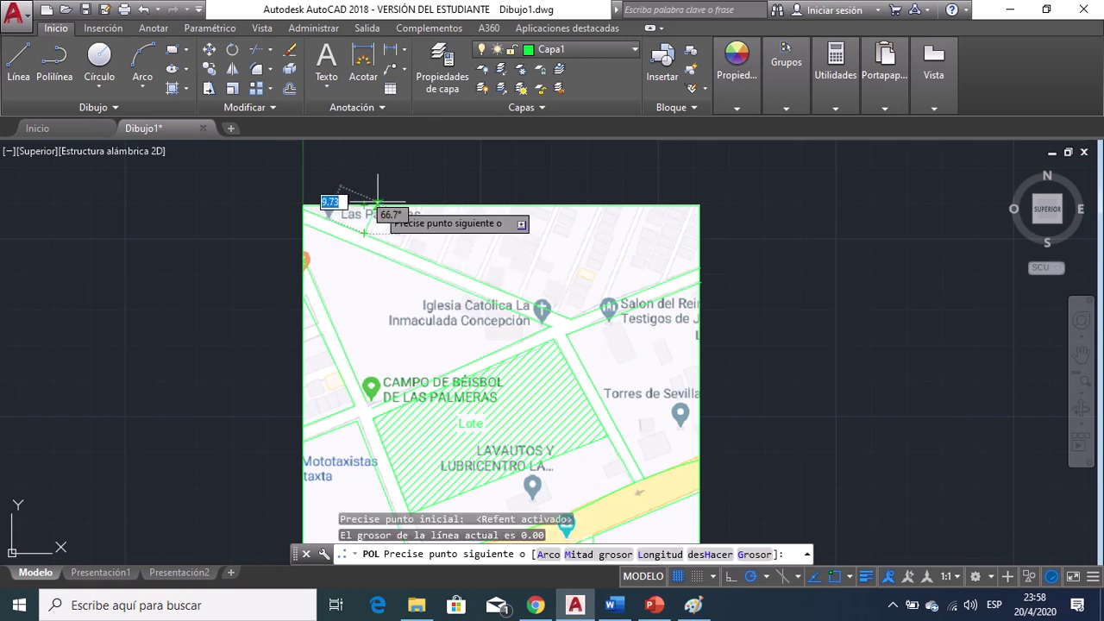
pyautogui.click(381, 177)
pyautogui.press('Escape')
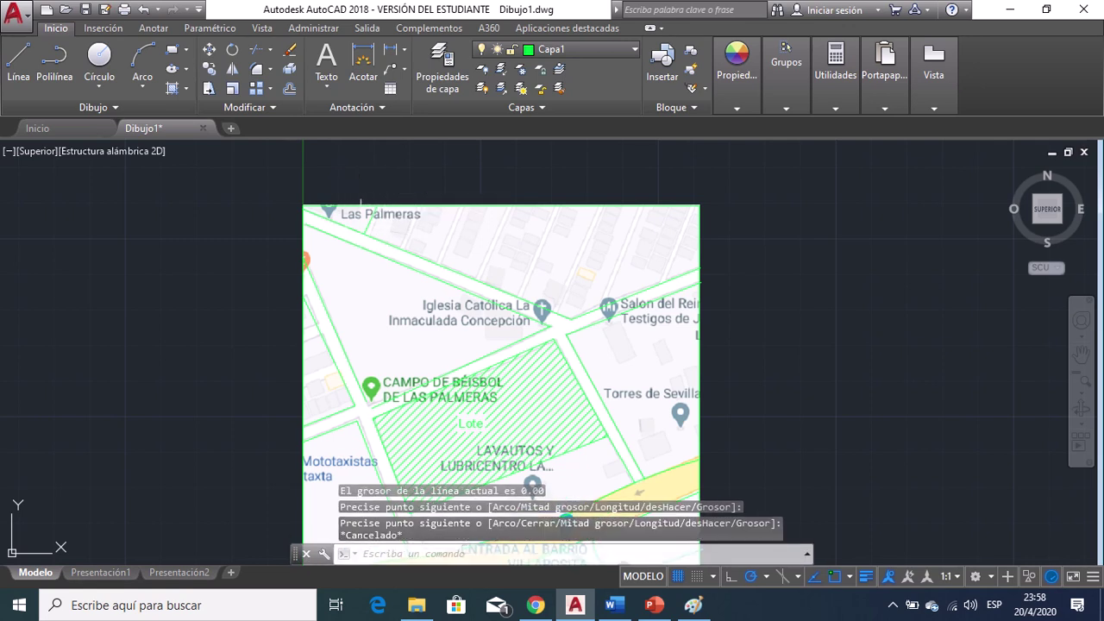
# Copy the short cross-street line about 11 units southeast along the diagonal street's north edge.
pyautogui.click(370, 204)
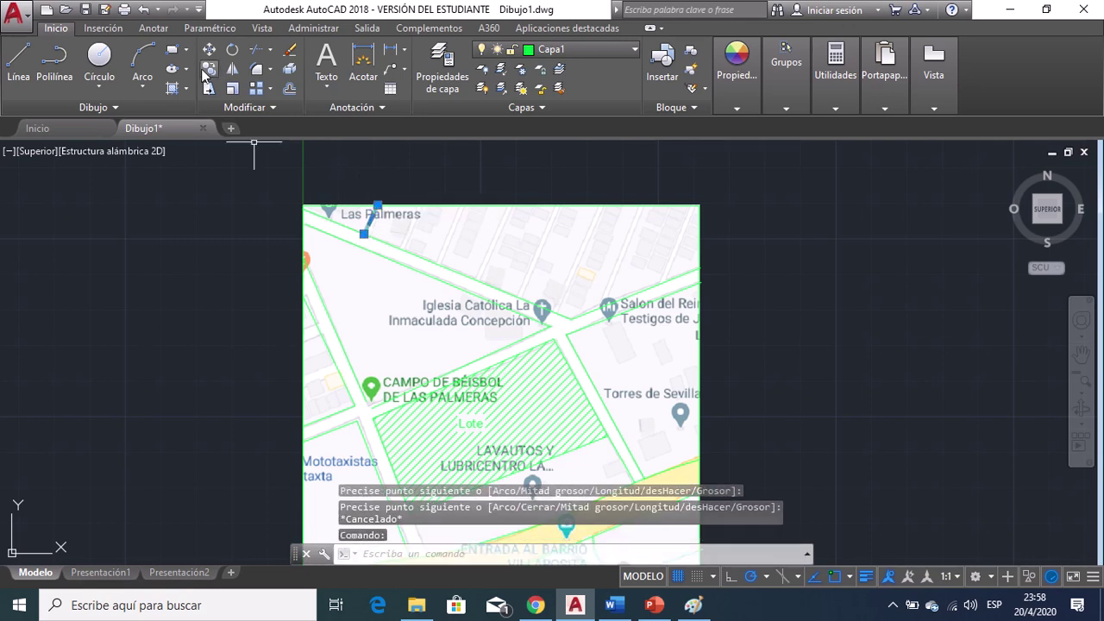
pyautogui.click(207, 70)
pyautogui.click(363, 233)
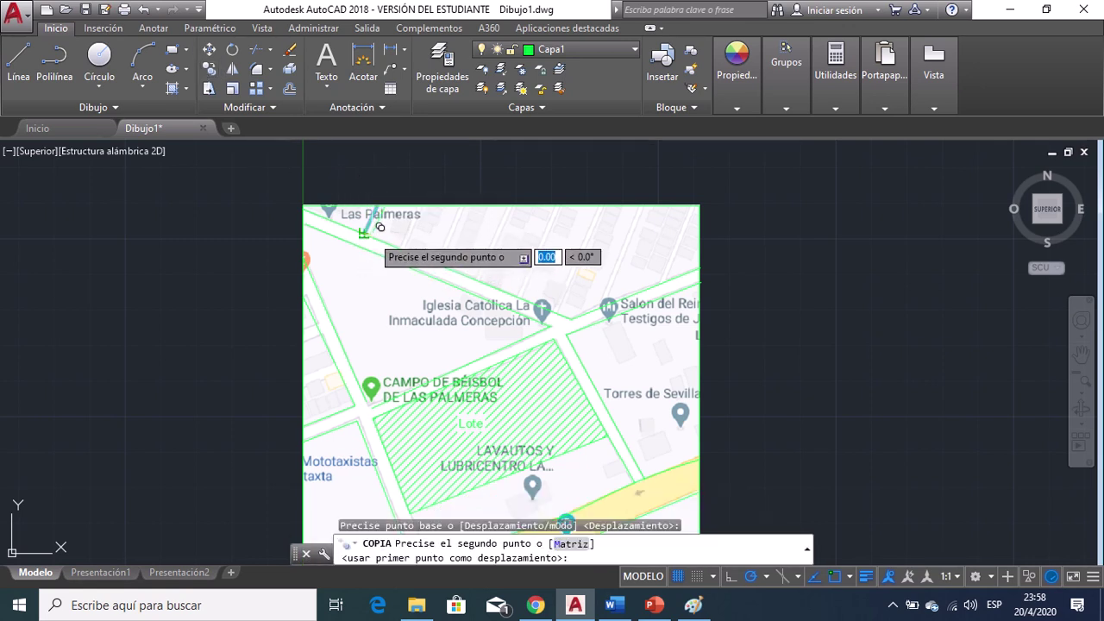
pyautogui.click(378, 227)
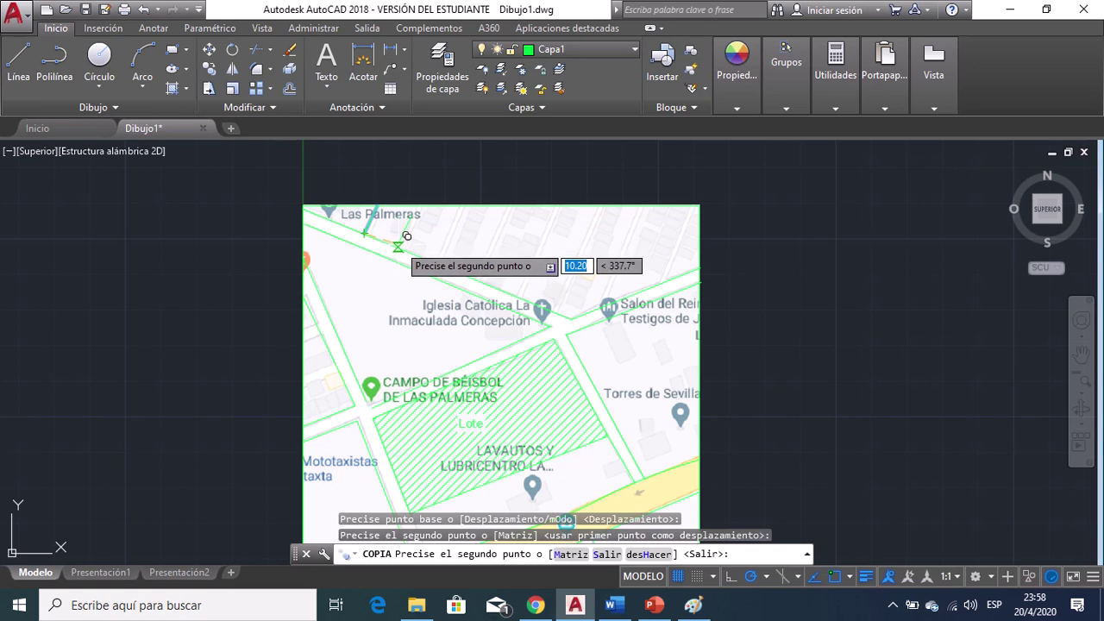
pyautogui.click(398, 240)
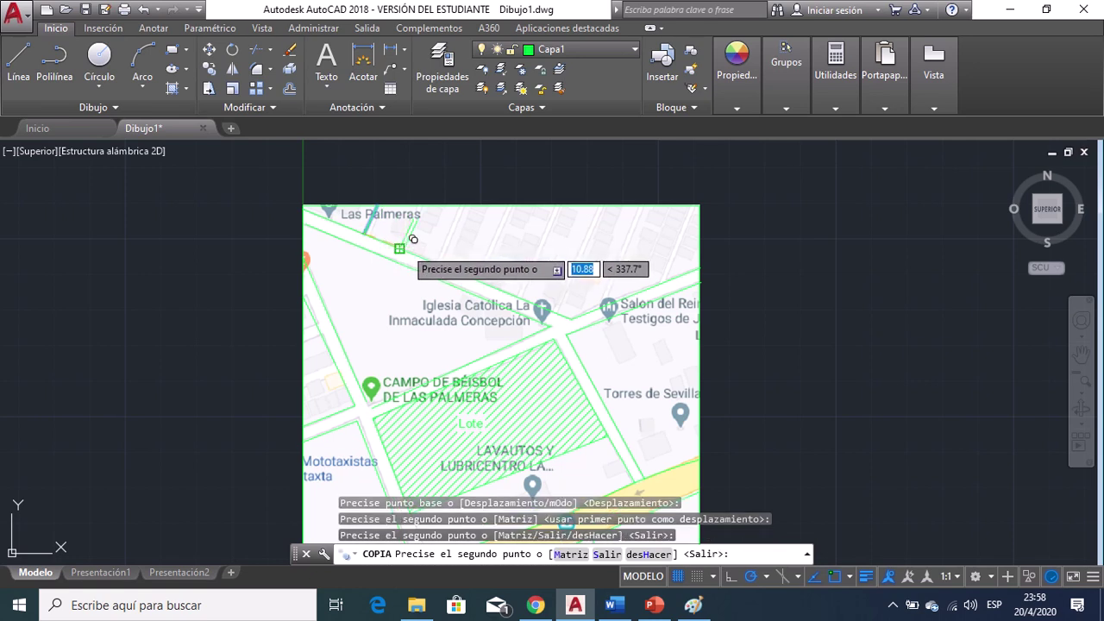
pyautogui.click(402, 231)
pyautogui.press('Escape')
# Stretch the upper end of the copied cross-street line to meet the map's north border.
pyautogui.click(407, 228)
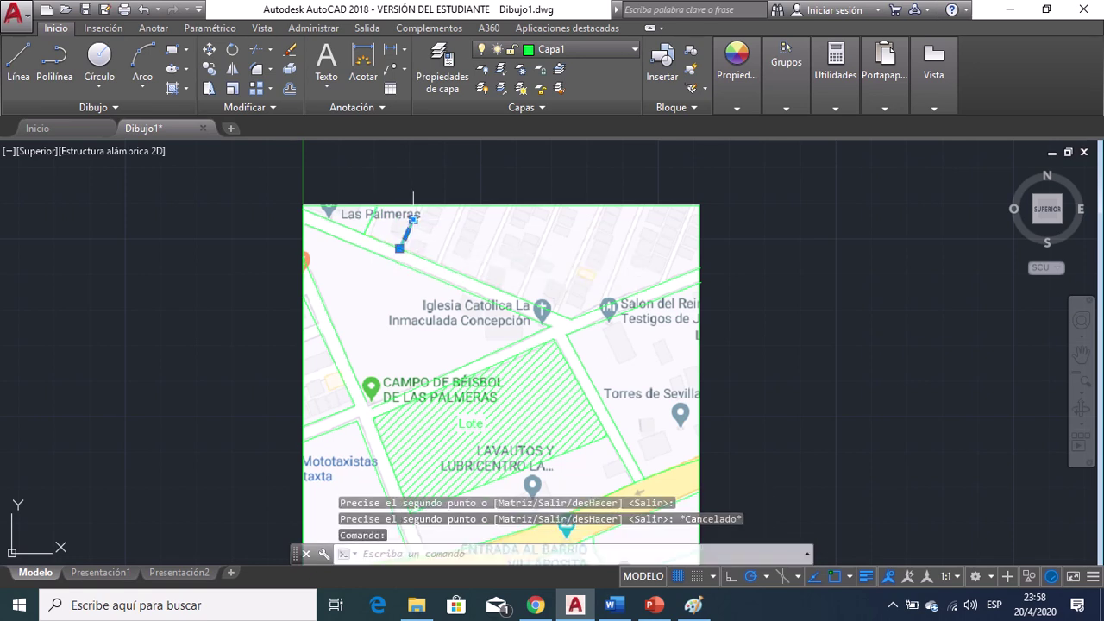
pyautogui.click(413, 220)
pyautogui.click(426, 192)
pyautogui.press('Escape')
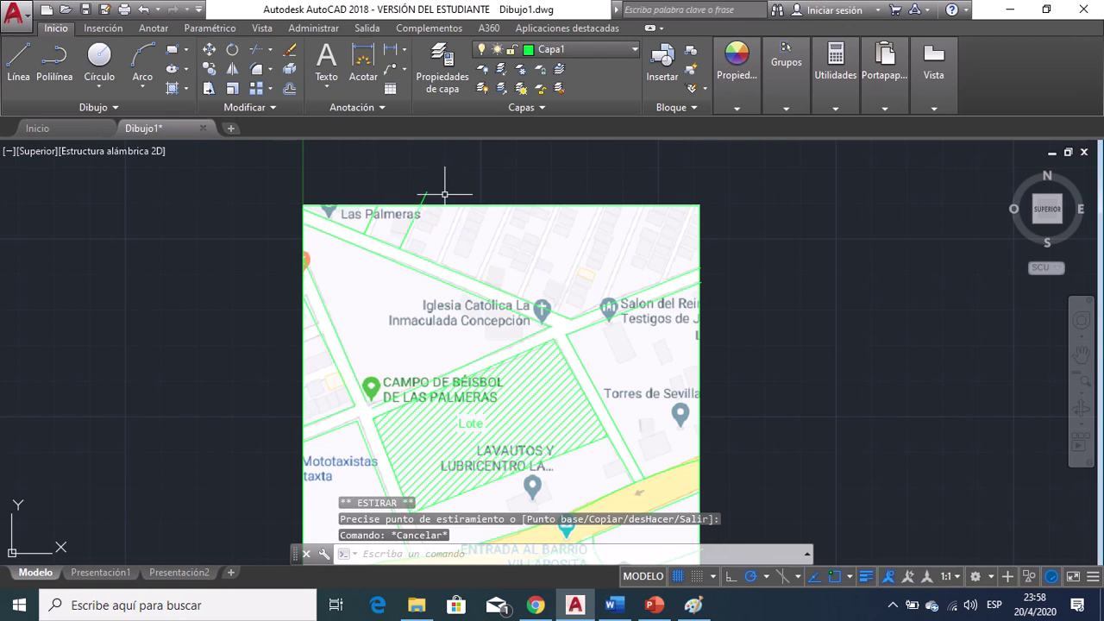
pyautogui.click(426, 193)
pyautogui.click(426, 190)
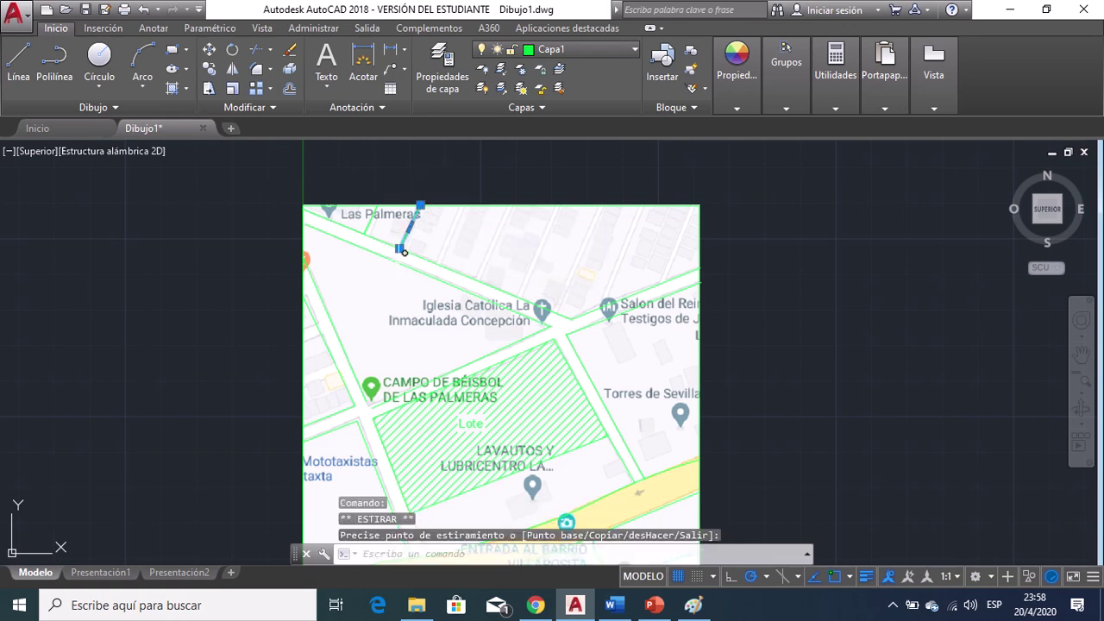
# Copy the stretched line a short distance southeast along the diagonal street to form the cross street's opposite edge.
pyautogui.click(209, 69)
pyautogui.click(402, 250)
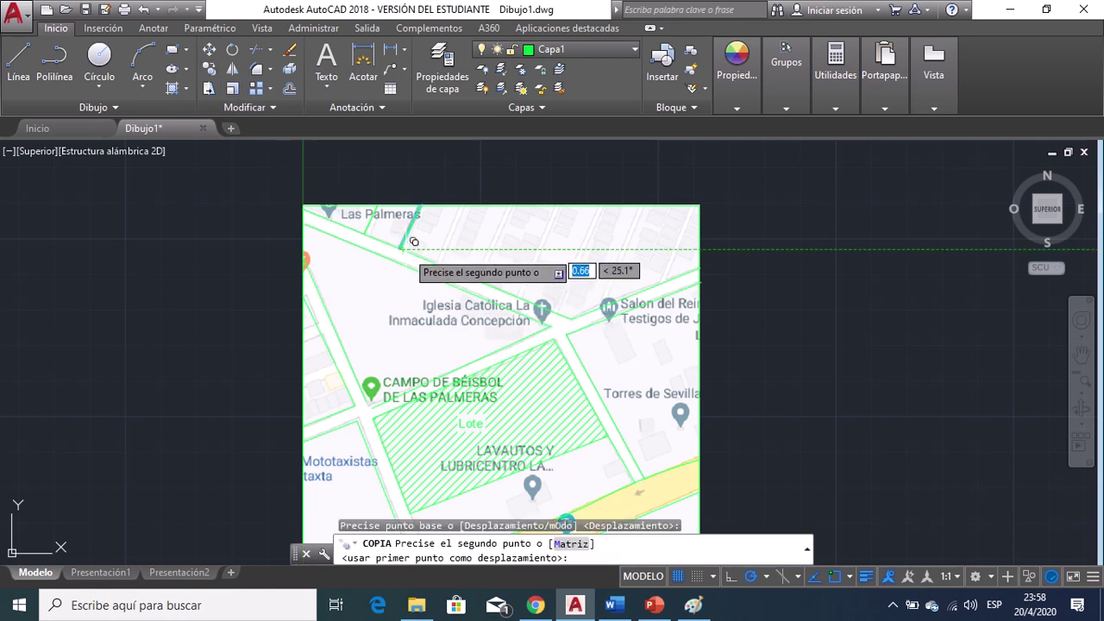
pyautogui.click(420, 245)
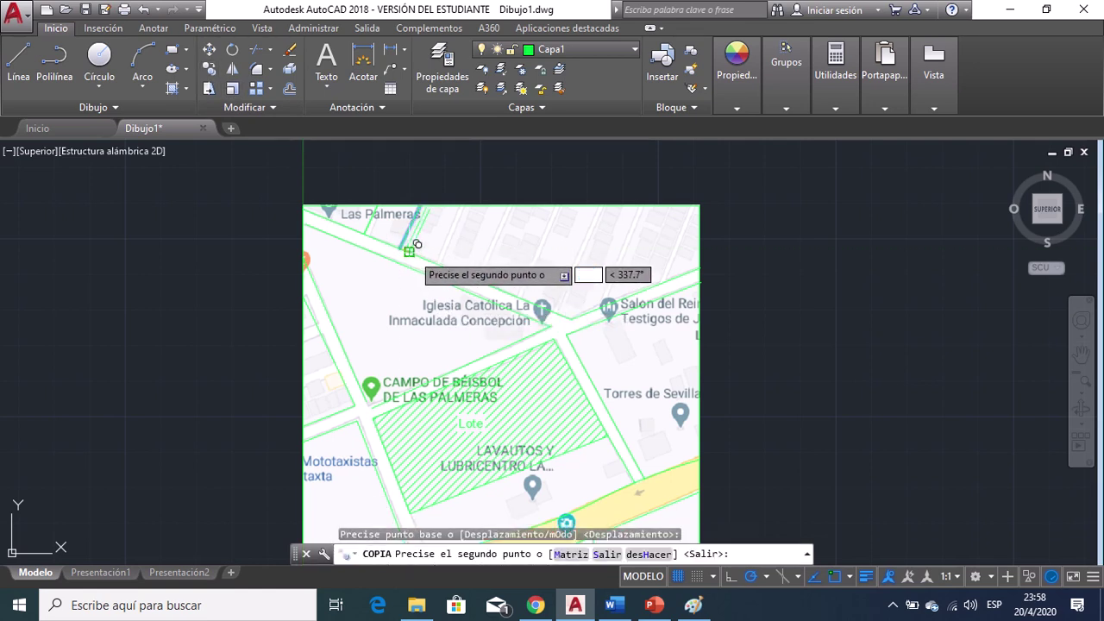
pyautogui.press('Escape')
# Stretch the upper end of the newly copied cross-street line past the map's north border.
pyautogui.click(429, 208)
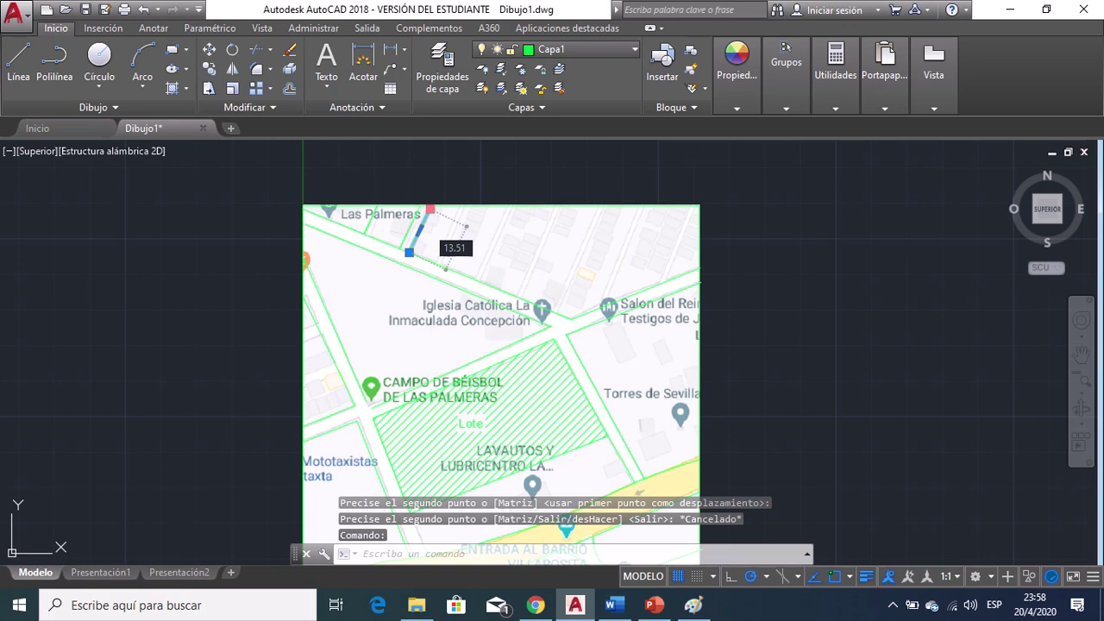
pyautogui.click(431, 209)
pyautogui.press('Escape')
pyautogui.press('Escape')
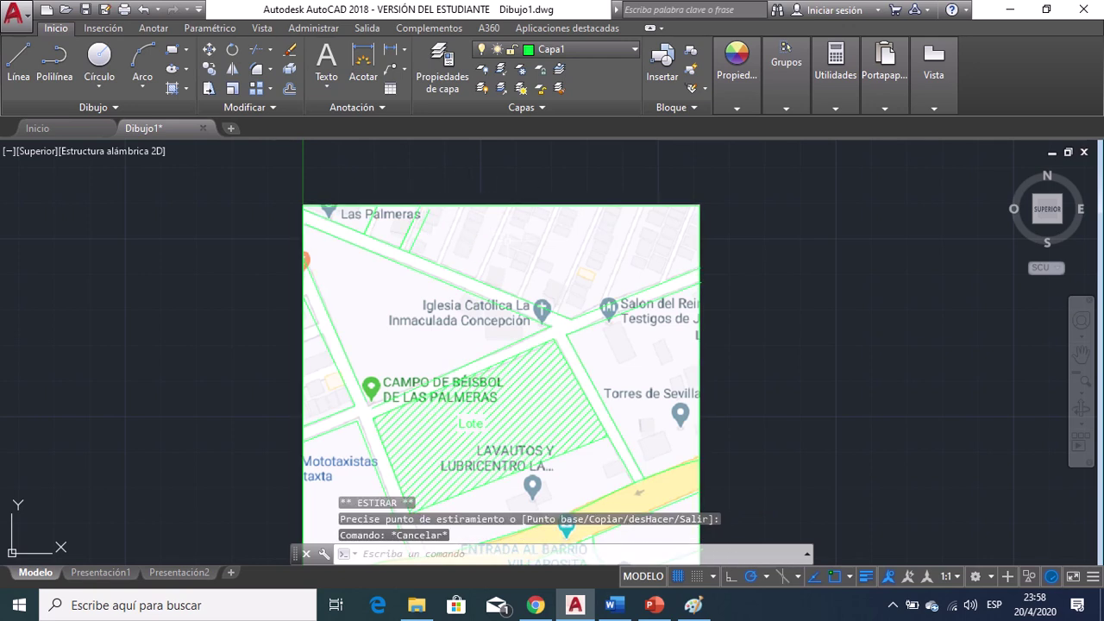
pyautogui.click(420, 231)
pyautogui.click(430, 209)
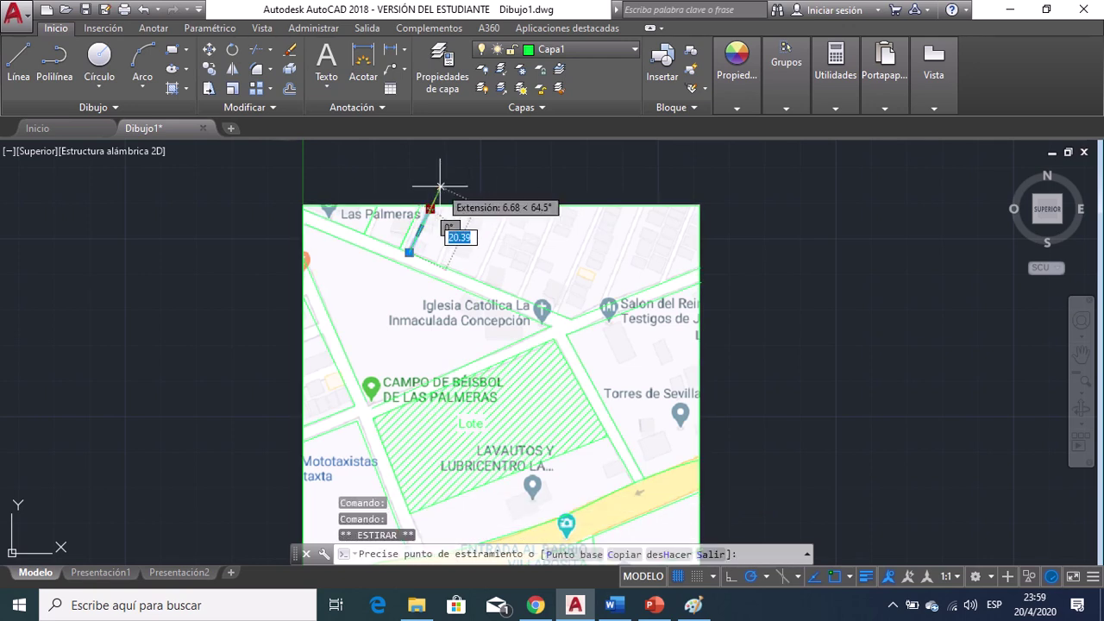
pyautogui.click(439, 188)
# Copy the two cross-street lines together six times, onto the parallel streets along the diagonal street and the adjoining northeast road.
pyautogui.click(410, 224)
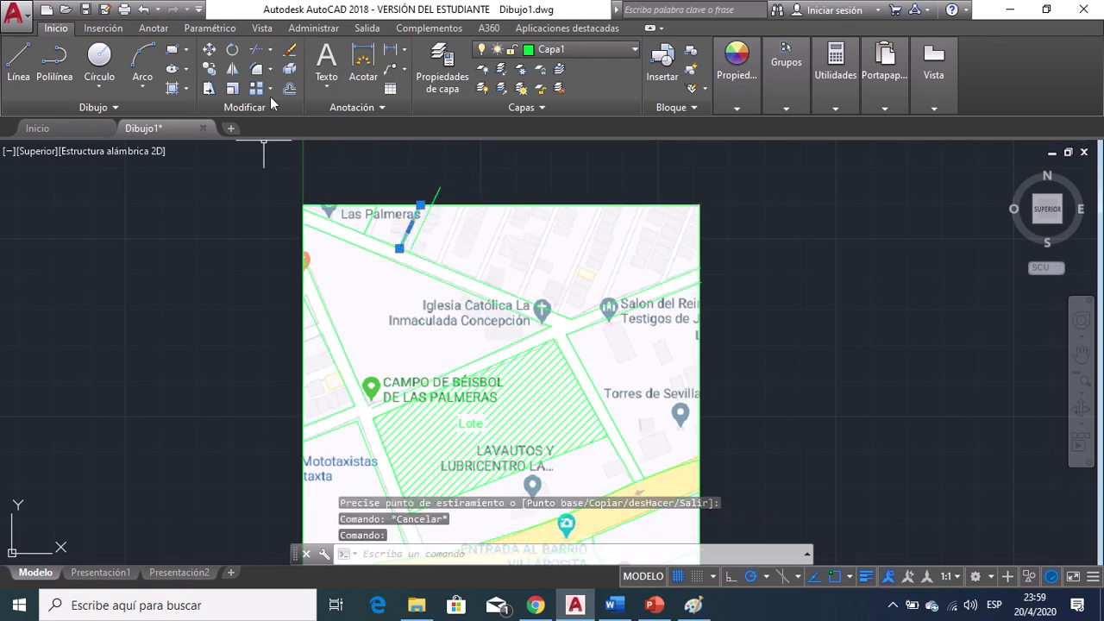
pyautogui.click(420, 230)
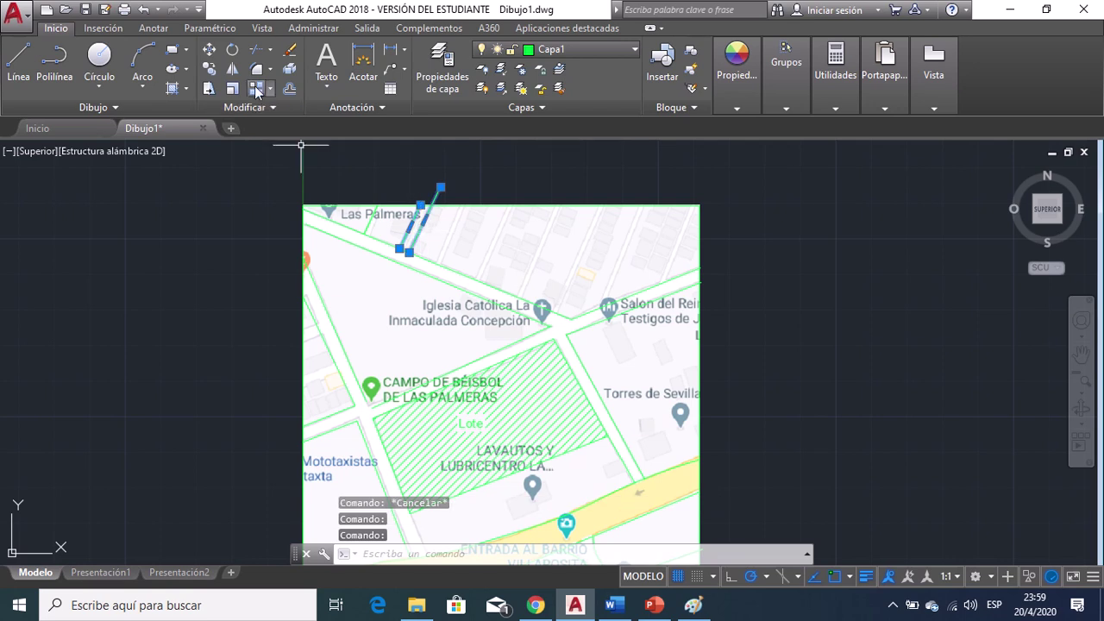
pyautogui.click(210, 71)
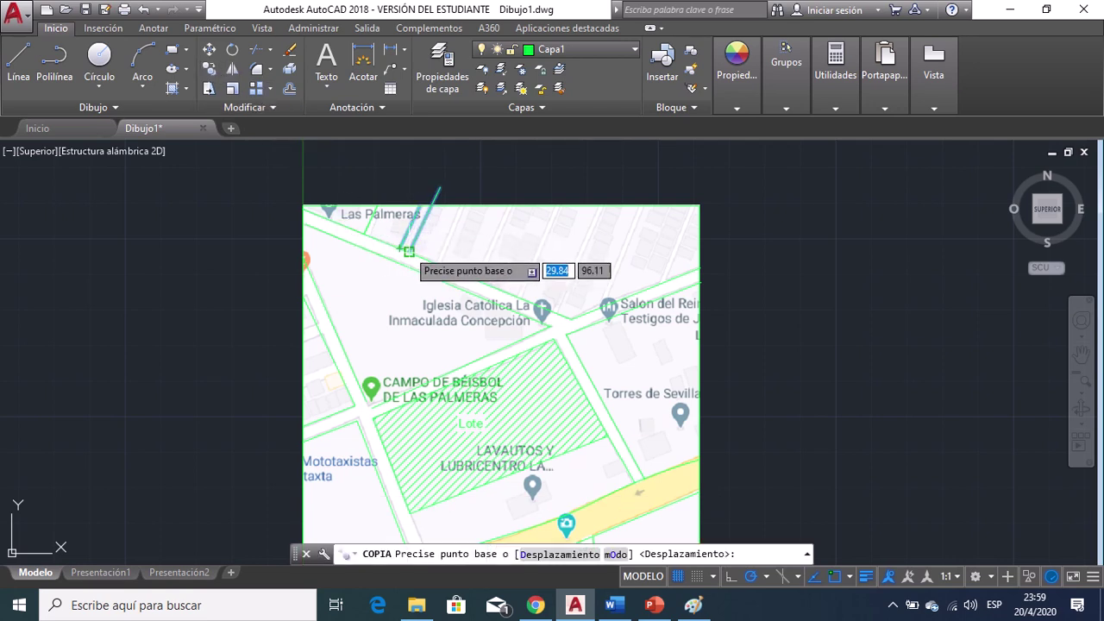
pyautogui.click(410, 251)
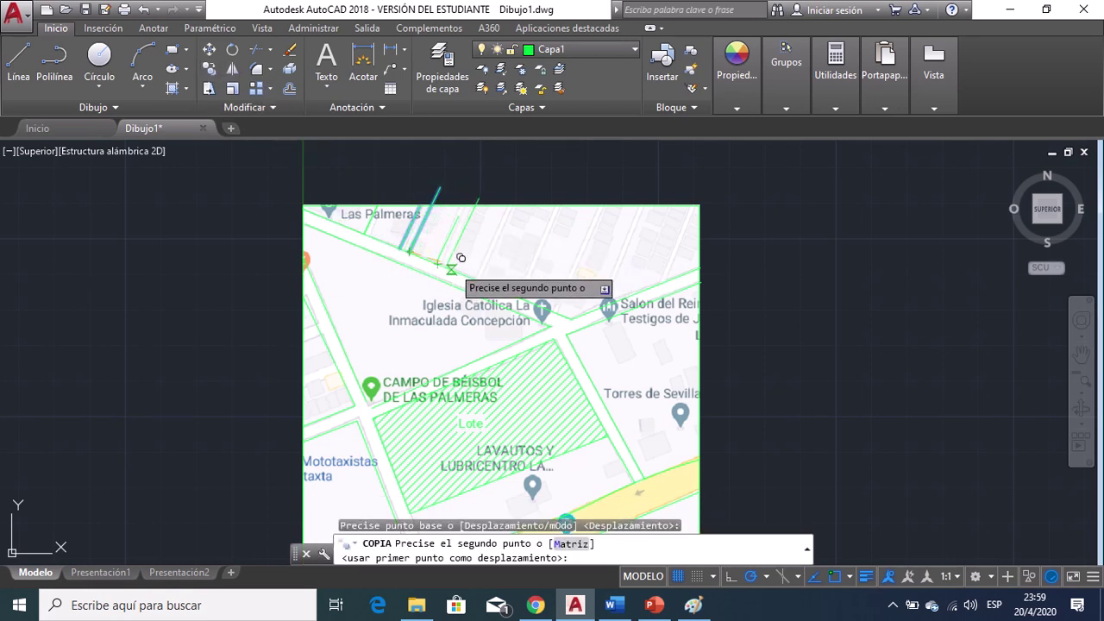
pyautogui.click(442, 259)
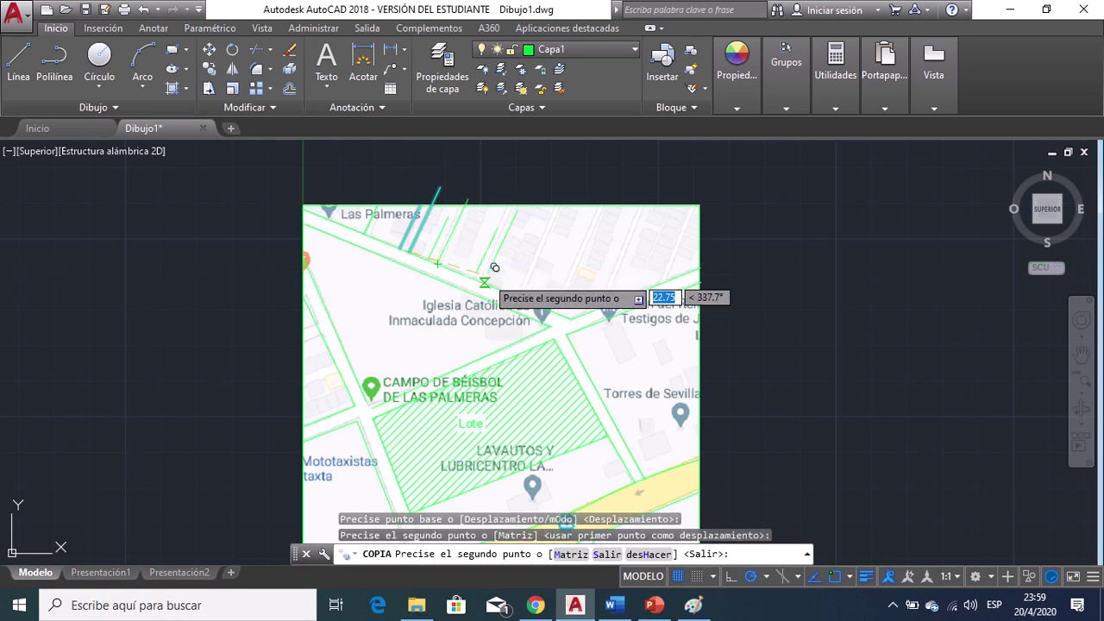
pyautogui.click(485, 284)
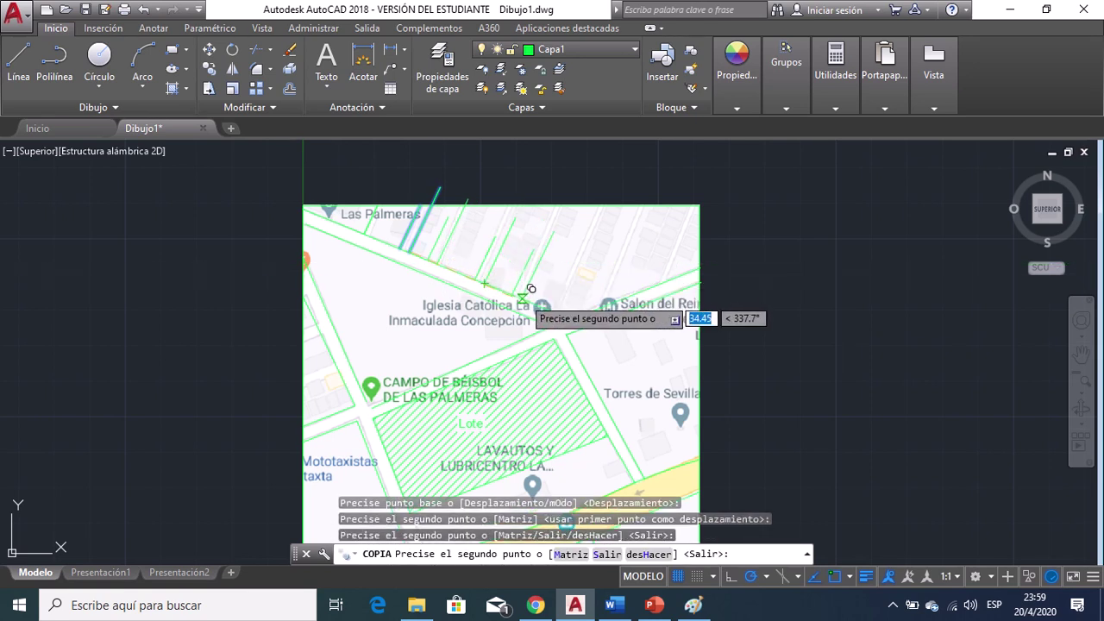
pyautogui.click(523, 298)
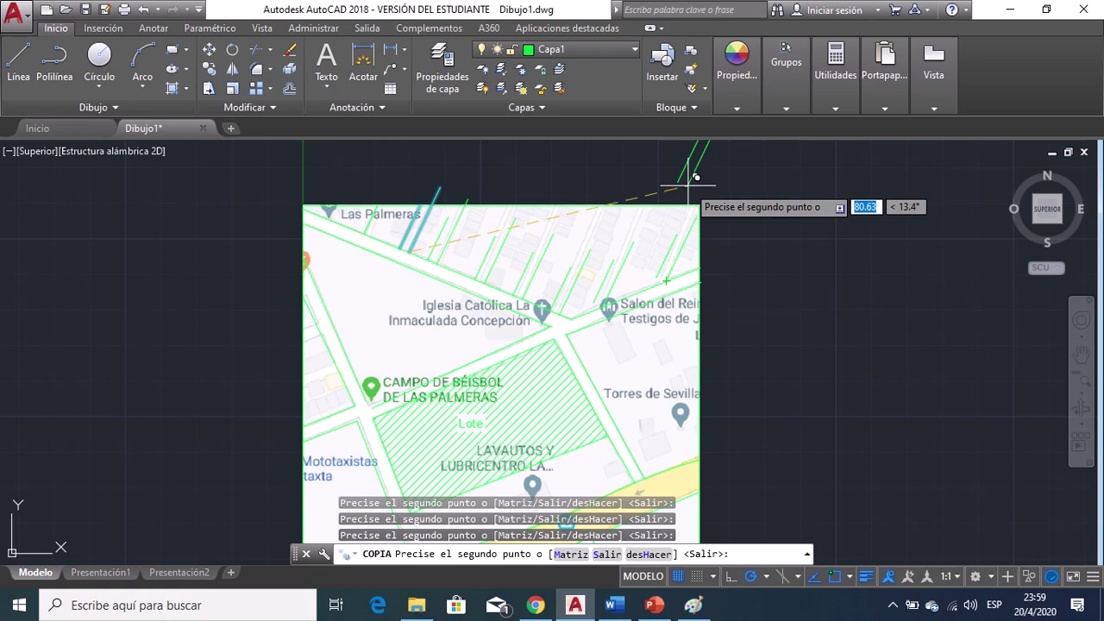
pyautogui.press('Escape')
# Stretch the upper end of the first copied pair's west line past the map's north border.
pyautogui.click(447, 221)
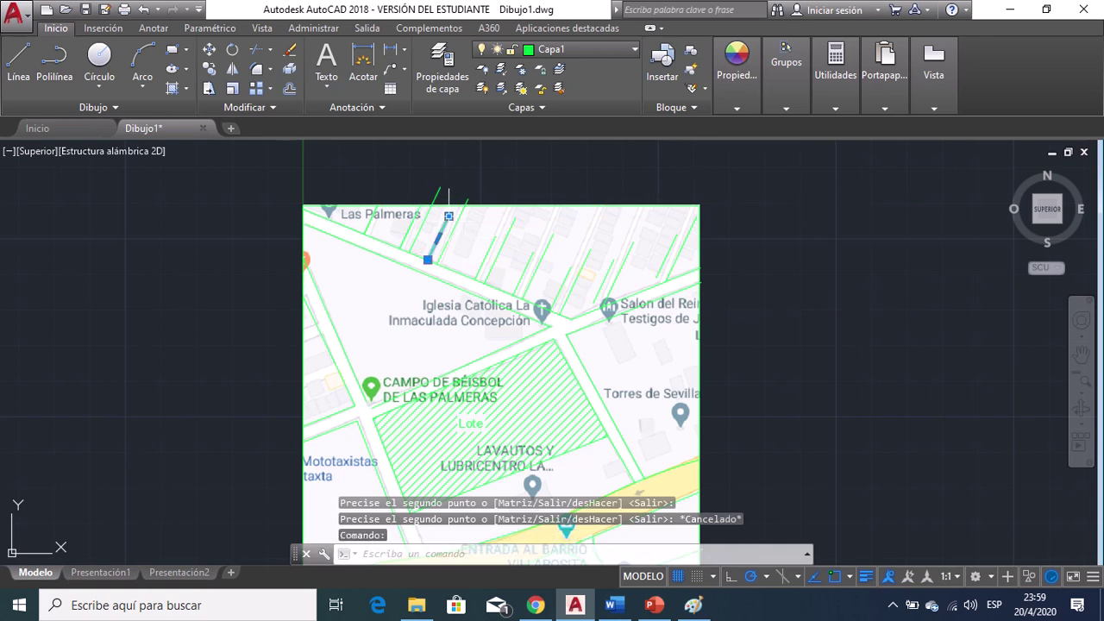
pyautogui.click(448, 218)
pyautogui.click(469, 176)
pyautogui.press('Escape')
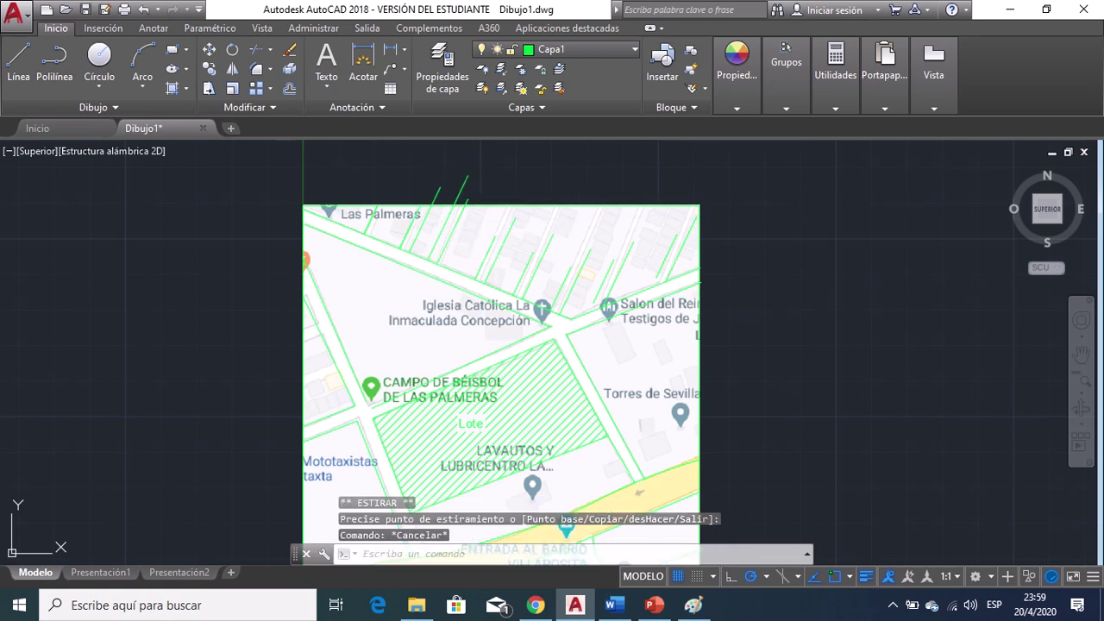
# Stretch the upper ends of both lines in the second copied pair past the map's north border.
pyautogui.click(488, 251)
pyautogui.press('Escape')
pyautogui.click(485, 258)
pyautogui.click(496, 236)
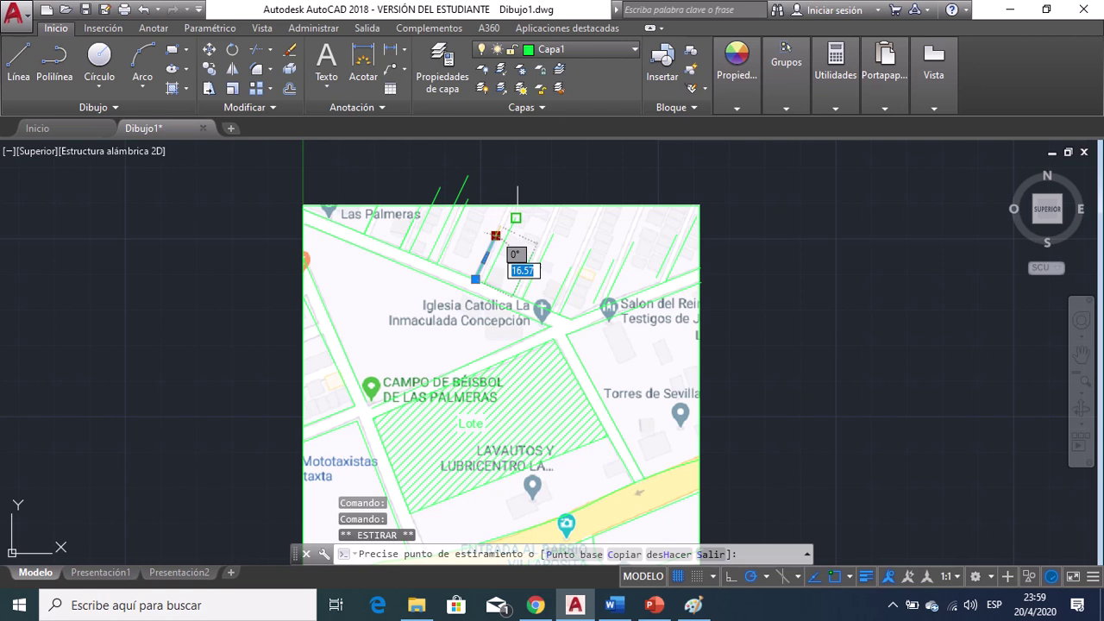
pyautogui.click(521, 180)
pyautogui.press('Escape')
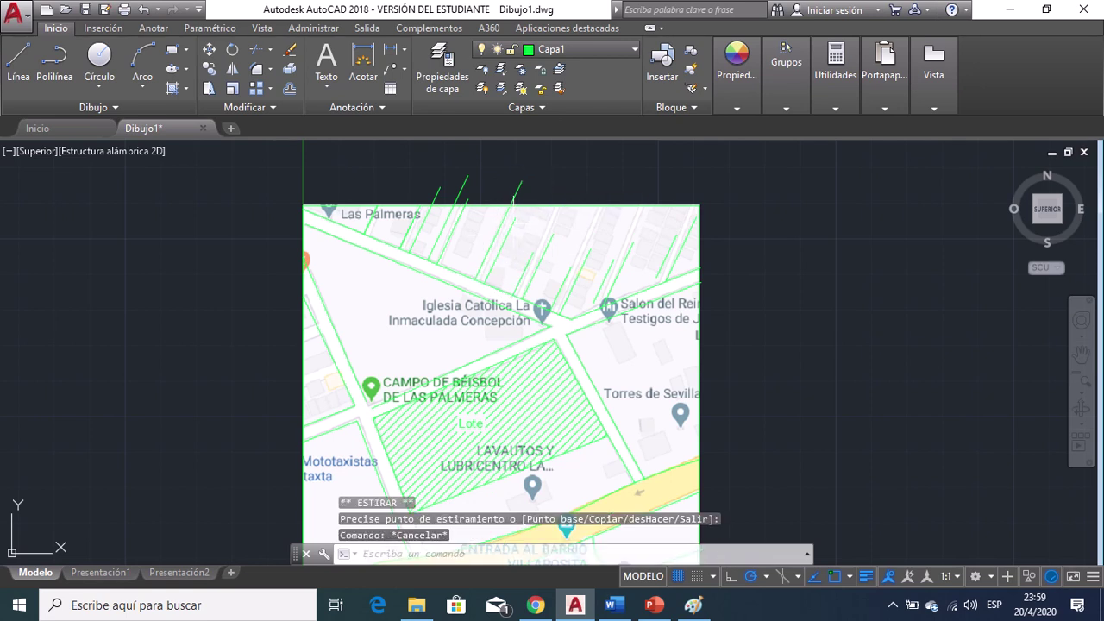
pyautogui.click(508, 232)
pyautogui.click(516, 217)
pyautogui.press('Escape')
# Extend both lines of the third copied pair, above the church marker, beyond the map's north border.
pyautogui.click(533, 251)
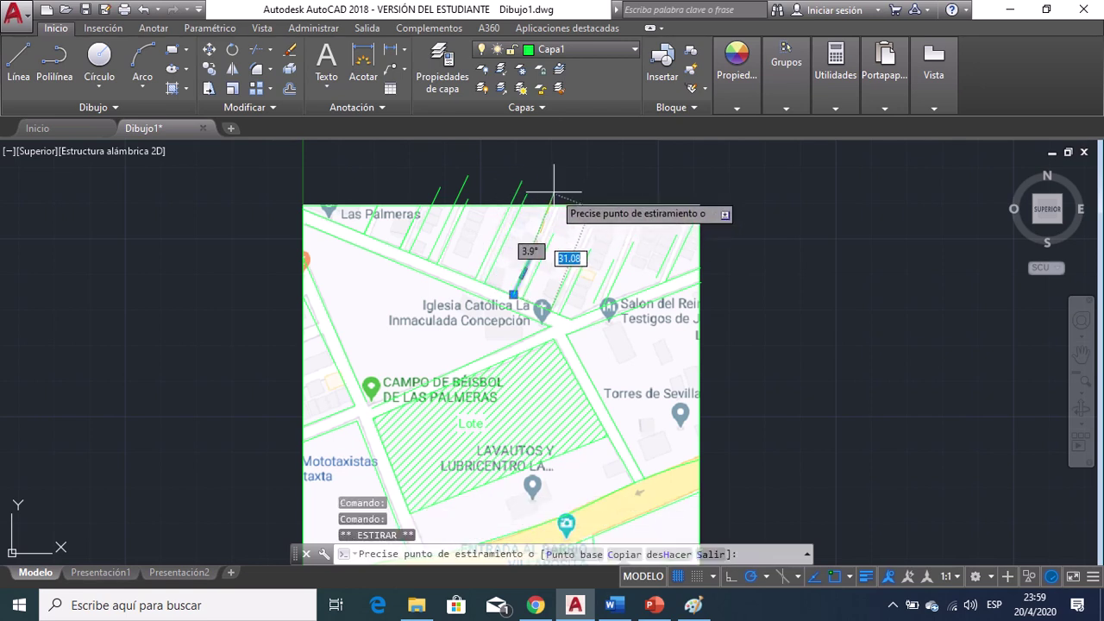
pyautogui.click(549, 244)
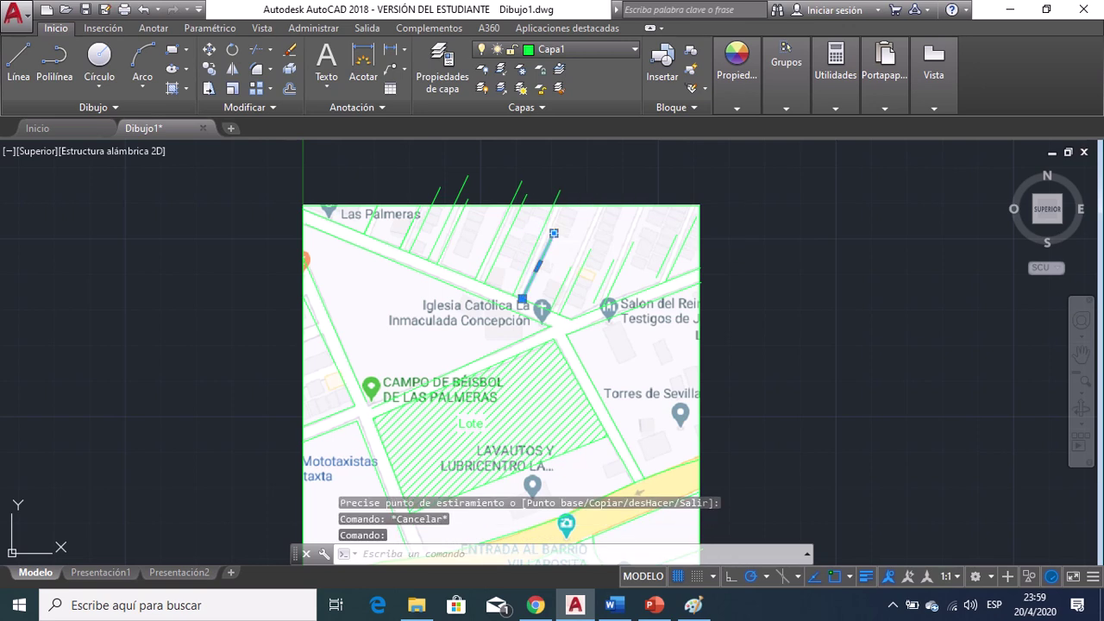
pyautogui.click(554, 235)
pyautogui.click(569, 194)
pyautogui.press('Escape')
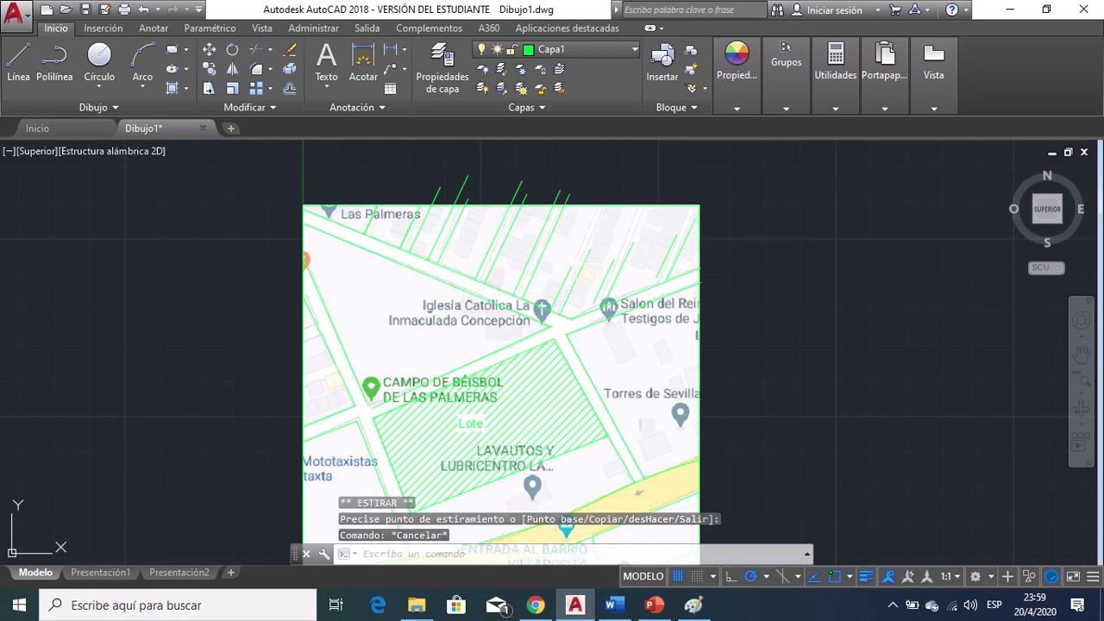
# Extend both lines of the fourth copied pair, just east of the church marker, beyond the north border.
pyautogui.click(560, 288)
pyautogui.click(571, 267)
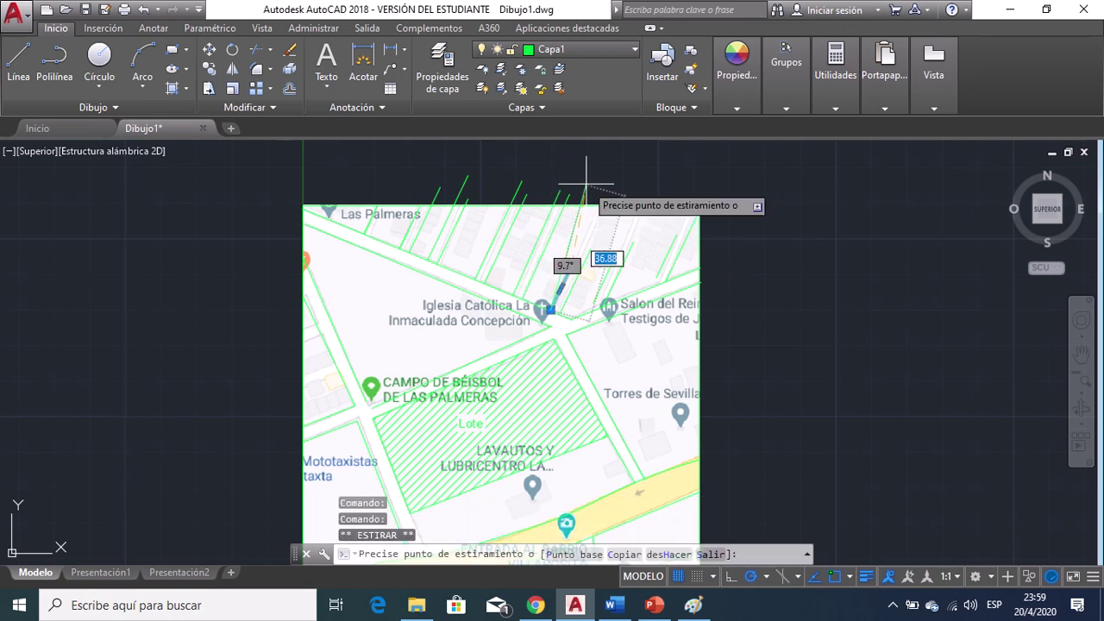
pyautogui.press('Escape')
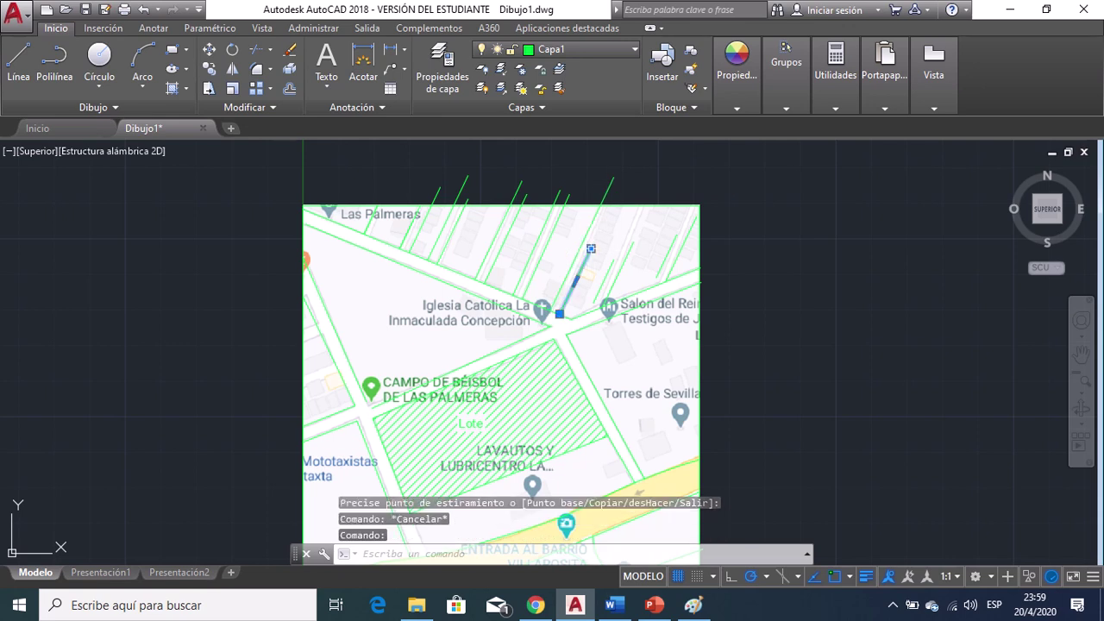
pyautogui.click(591, 248)
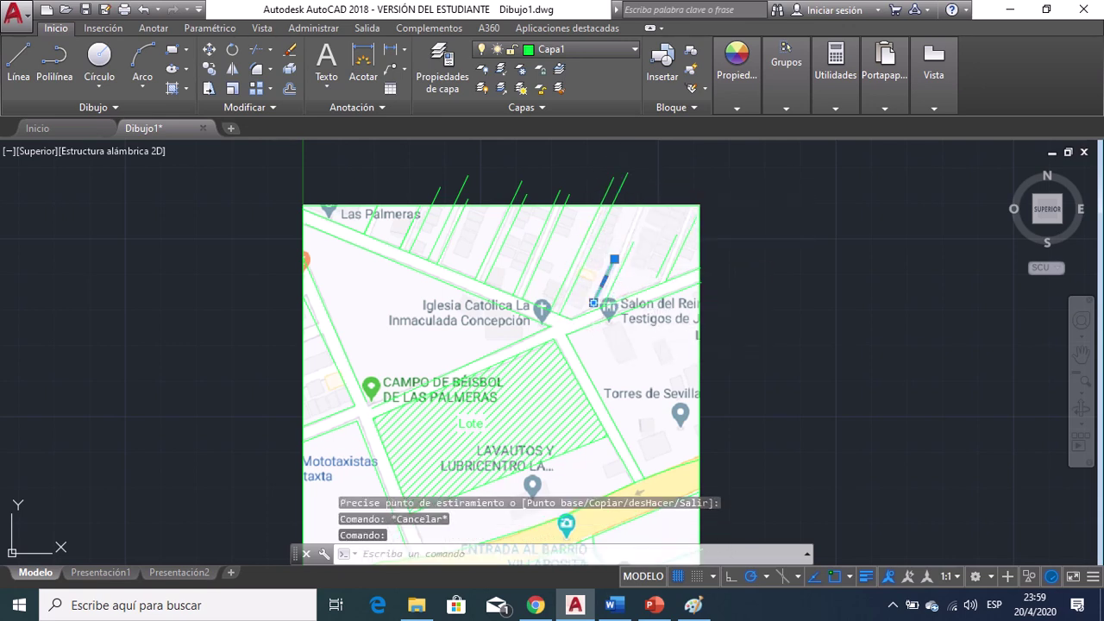
# Stretch the fifth copied pair's west line down to the northeast road and both lines' upper ends past the north border.
pyautogui.click(593, 302)
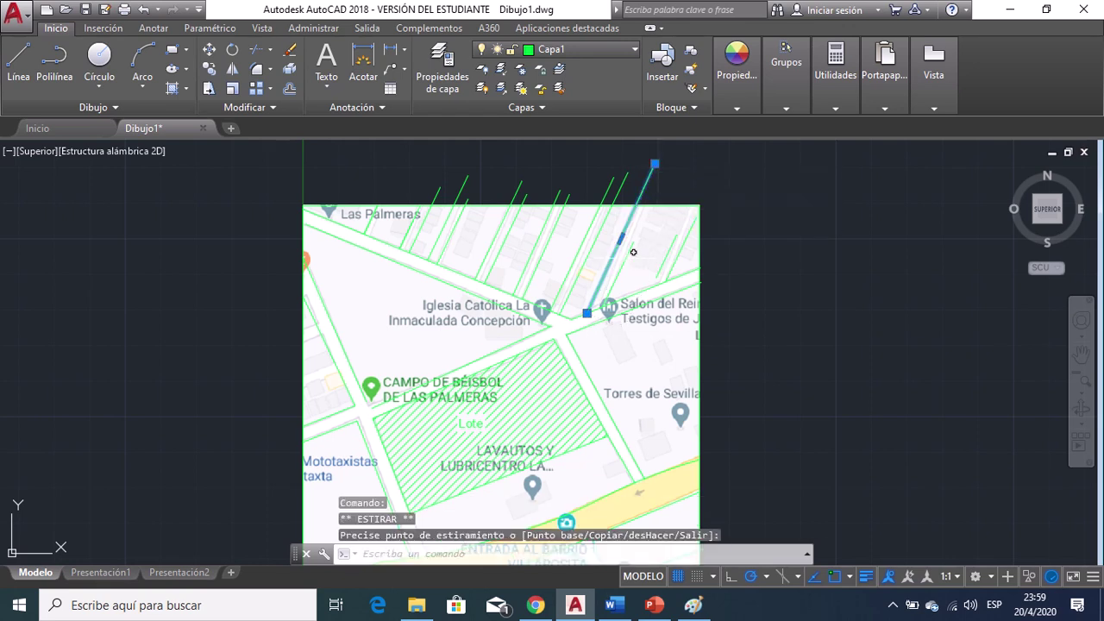
pyautogui.click(627, 257)
pyautogui.click(653, 206)
pyautogui.press('Escape')
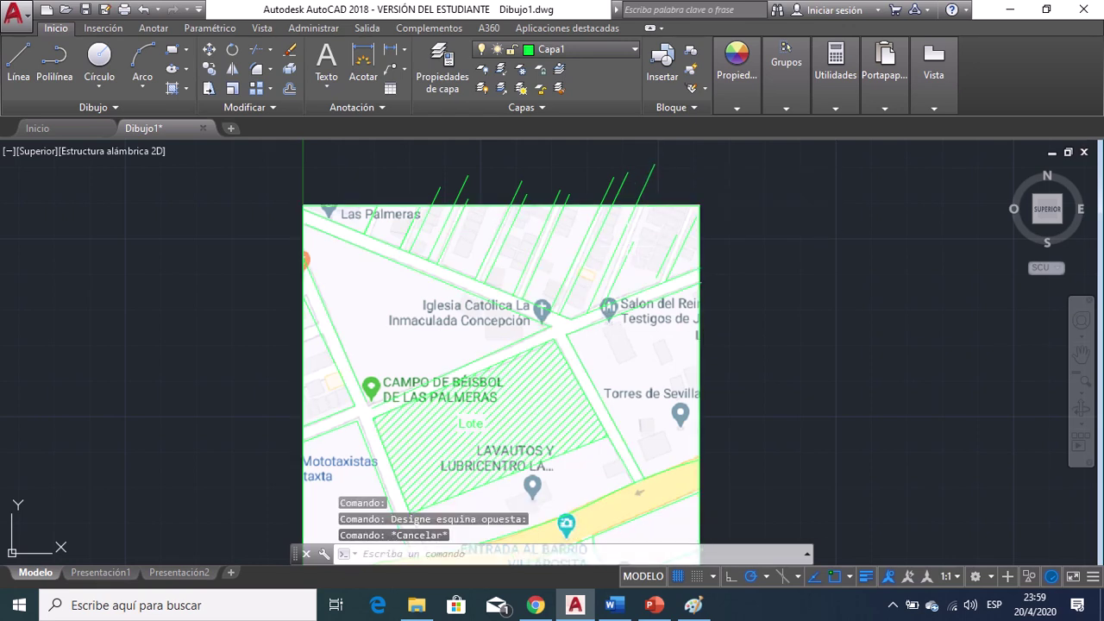
pyautogui.click(631, 248)
pyautogui.click(634, 241)
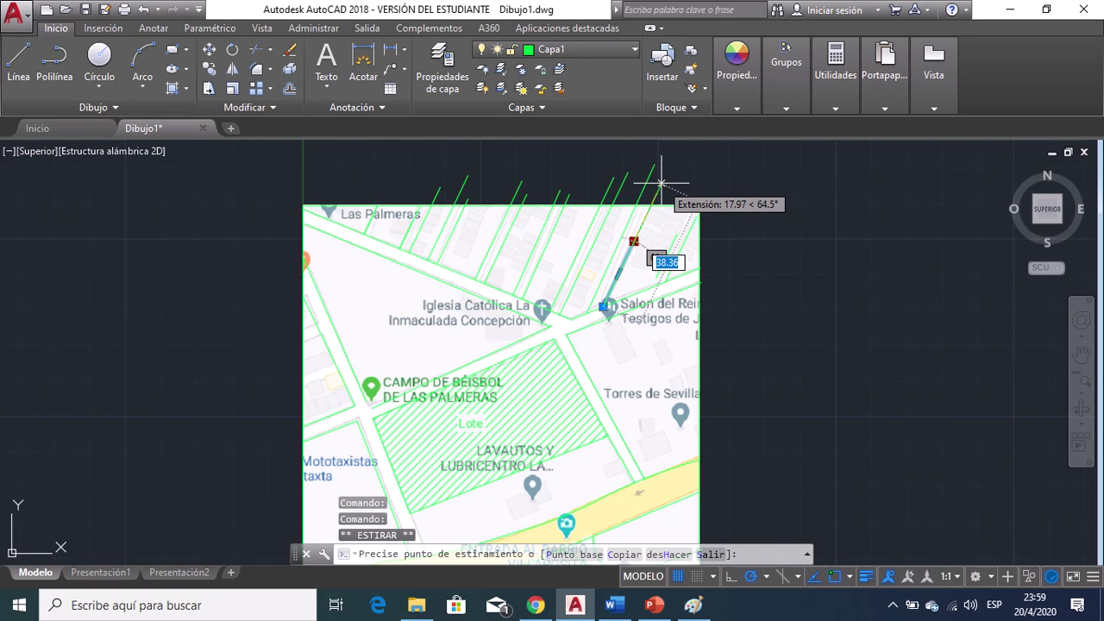
pyautogui.press('Escape')
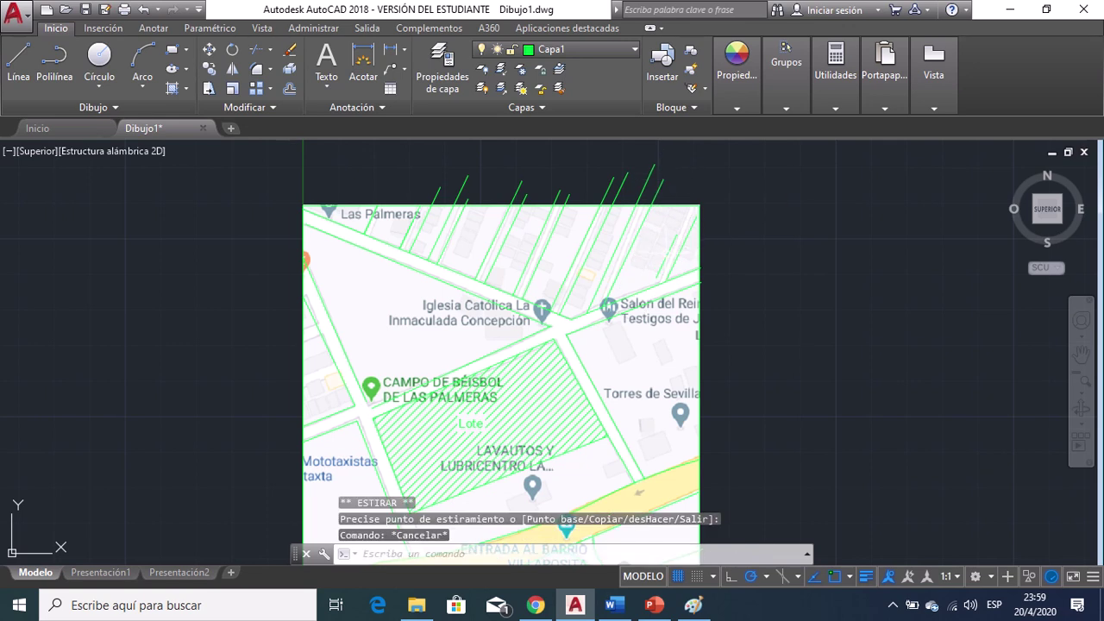
# Stretch the easternmost pair's west line down to the northeast road and up past the map's north border.
pyautogui.click(668, 253)
pyautogui.click(657, 276)
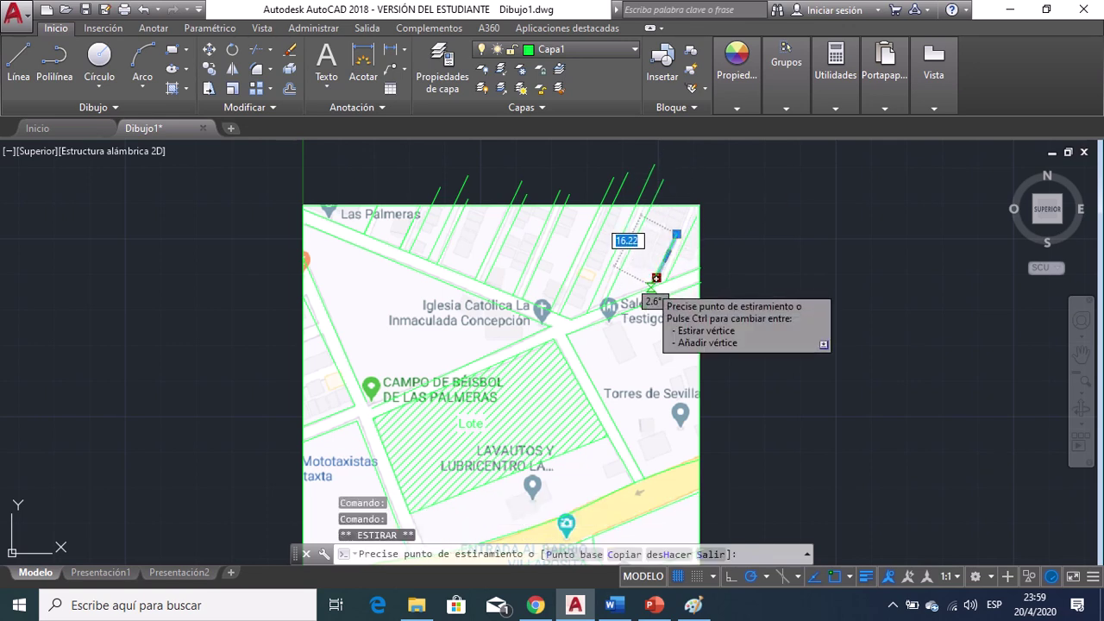
pyautogui.press('Escape')
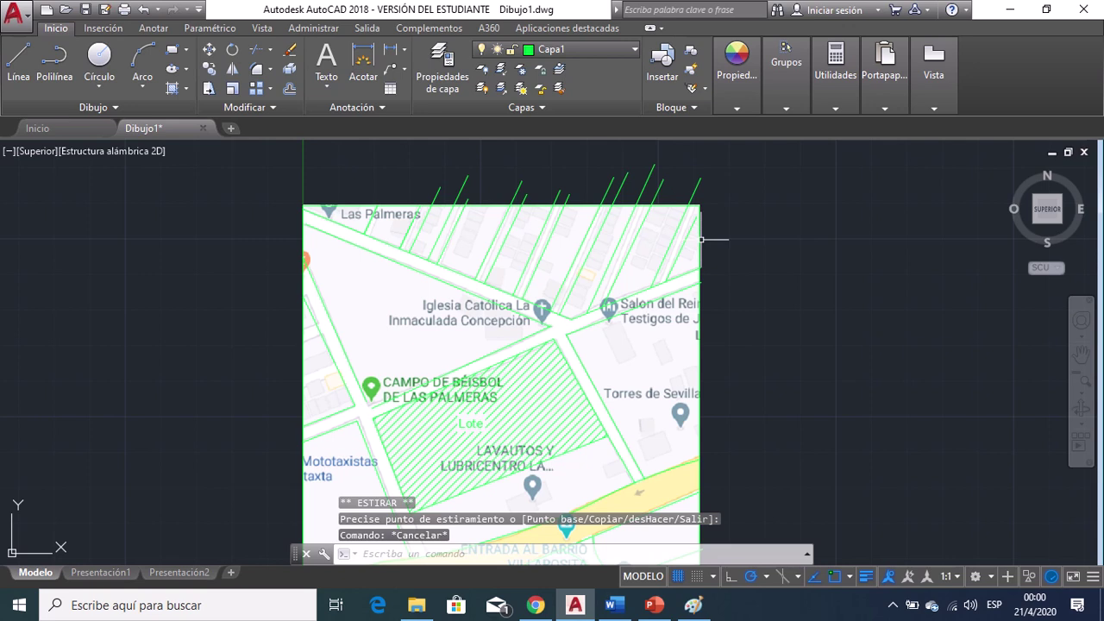
# Stretch the west end of the street edge line north of the lot to the street corner beside the baseball field marker.
pyautogui.moveTo(702, 238); pyautogui.dragTo(720, 172, button='middle')
pyautogui.moveTo(519, 379); pyautogui.dragTo(509, 303, button='middle')
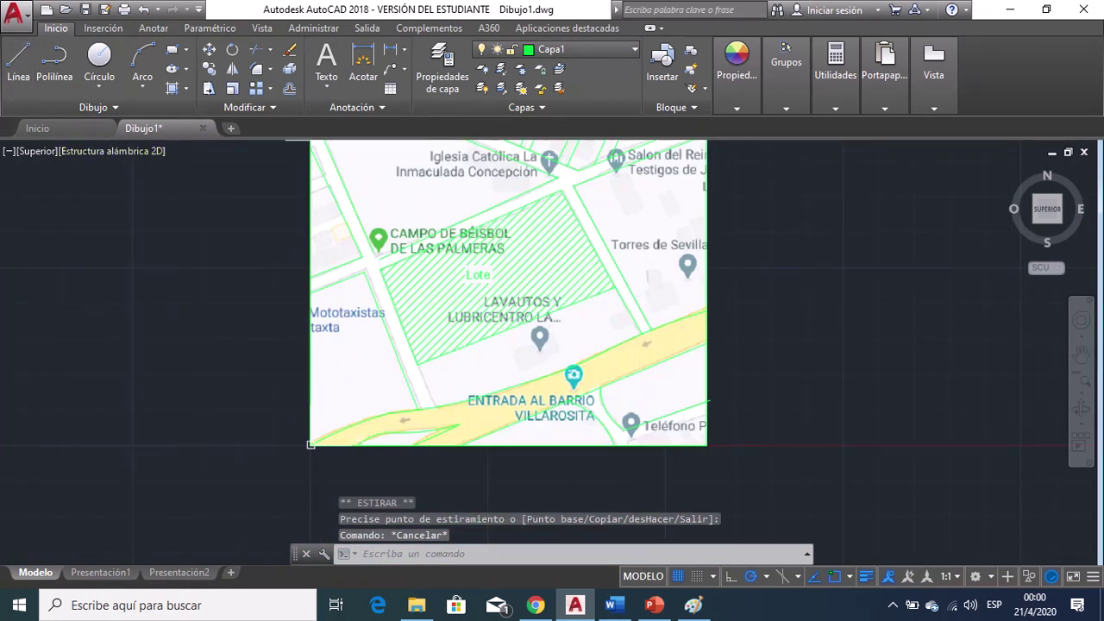
pyautogui.click(406, 239)
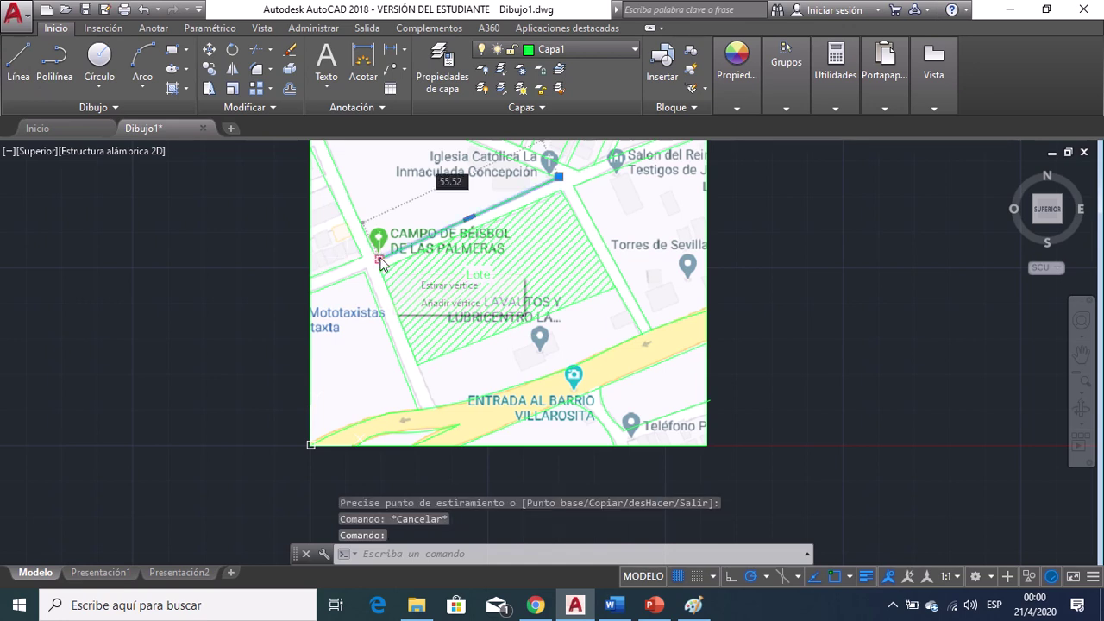
pyautogui.click(375, 257)
pyautogui.click(374, 253)
pyautogui.moveTo(411, 208)
pyautogui.mouseDown(button='middle')
pyautogui.moveTo(460, 251)
pyautogui.moveTo(412, 247)
pyautogui.moveTo(401, 223)
pyautogui.mouseUp(button='middle')
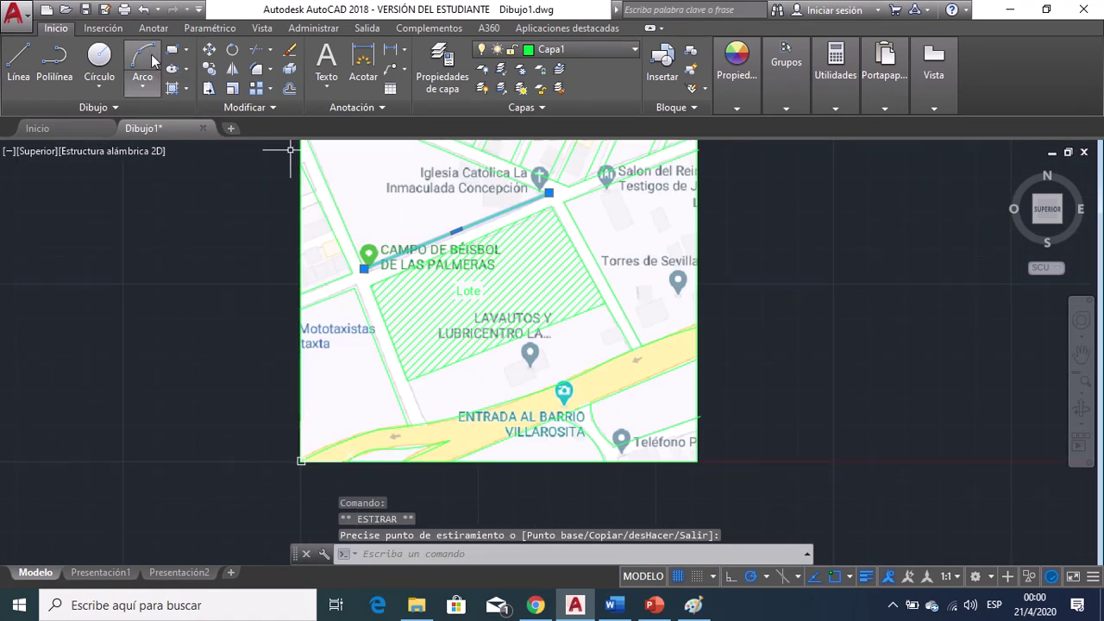
# Draw a polyline from the lot's southwest corner down to the north edge of the yellow main road.
pyautogui.click(54, 60)
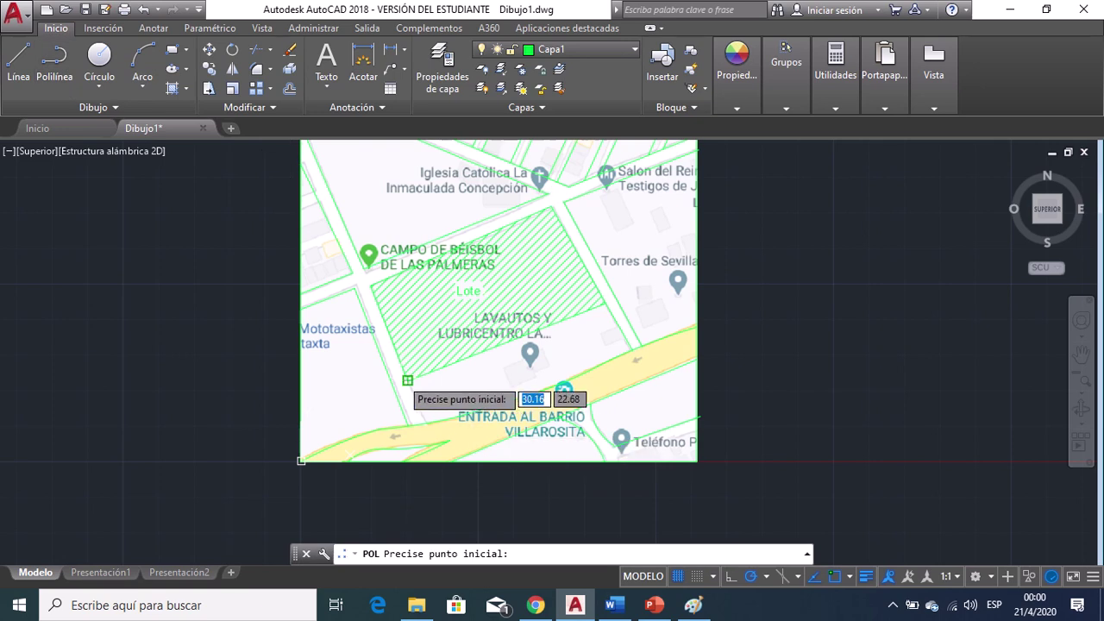
pyautogui.click(406, 390)
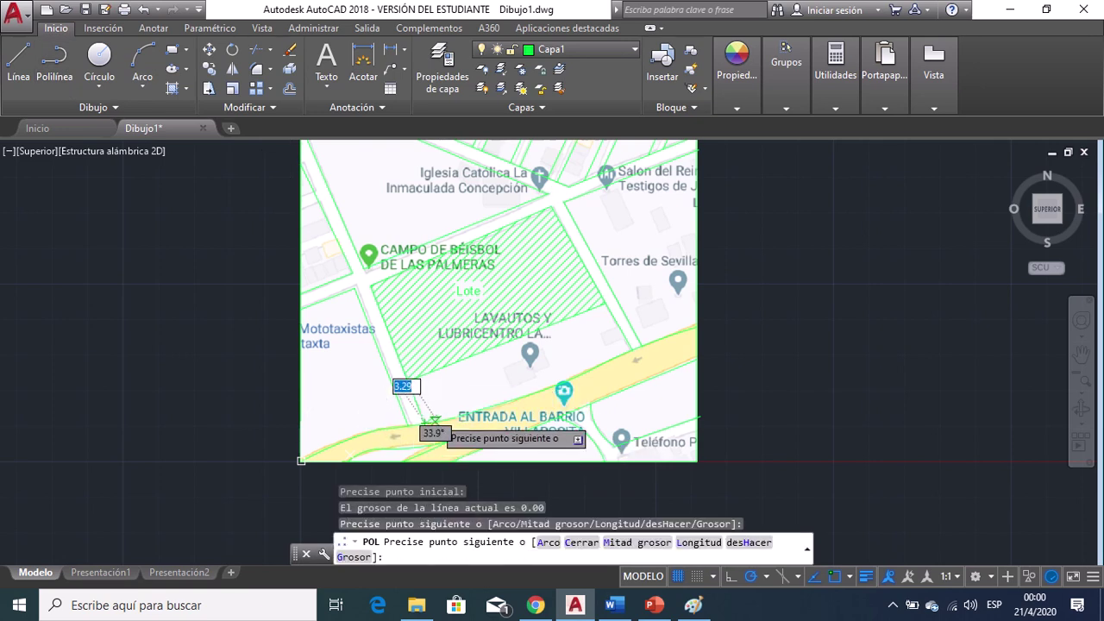
pyautogui.press('Escape')
# Draw a polyline around the full map border, from the northwest corner clockwise through all four corners back to the start.
pyautogui.moveTo(480, 328)
pyautogui.mouseDown(button='middle')
pyautogui.moveTo(518, 357)
pyautogui.moveTo(459, 406)
pyautogui.mouseUp(button='middle')
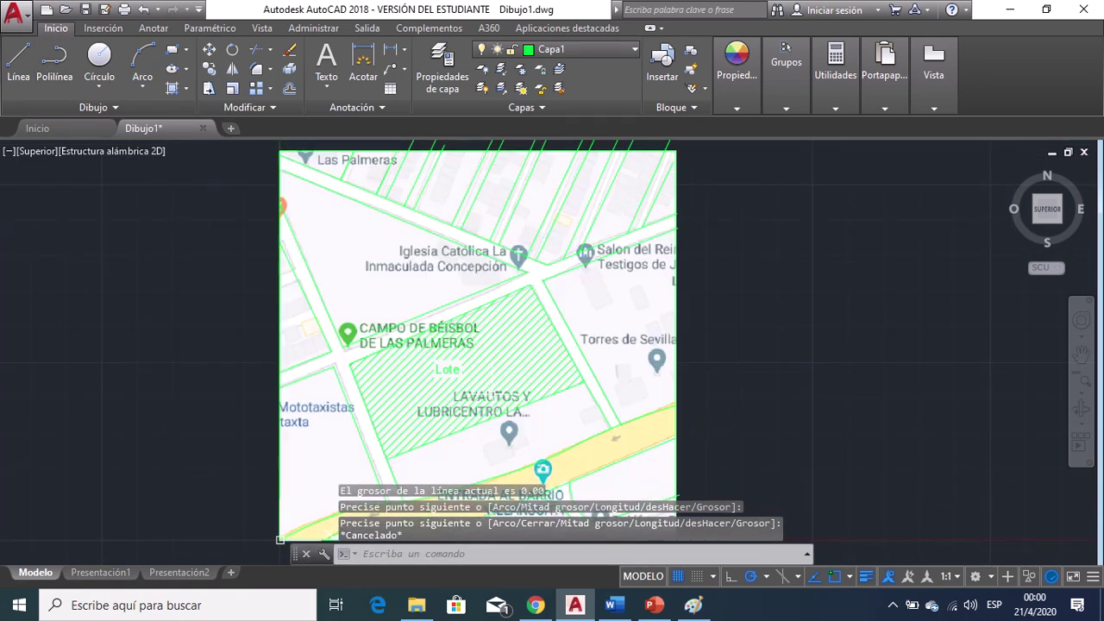
pyautogui.click(54, 57)
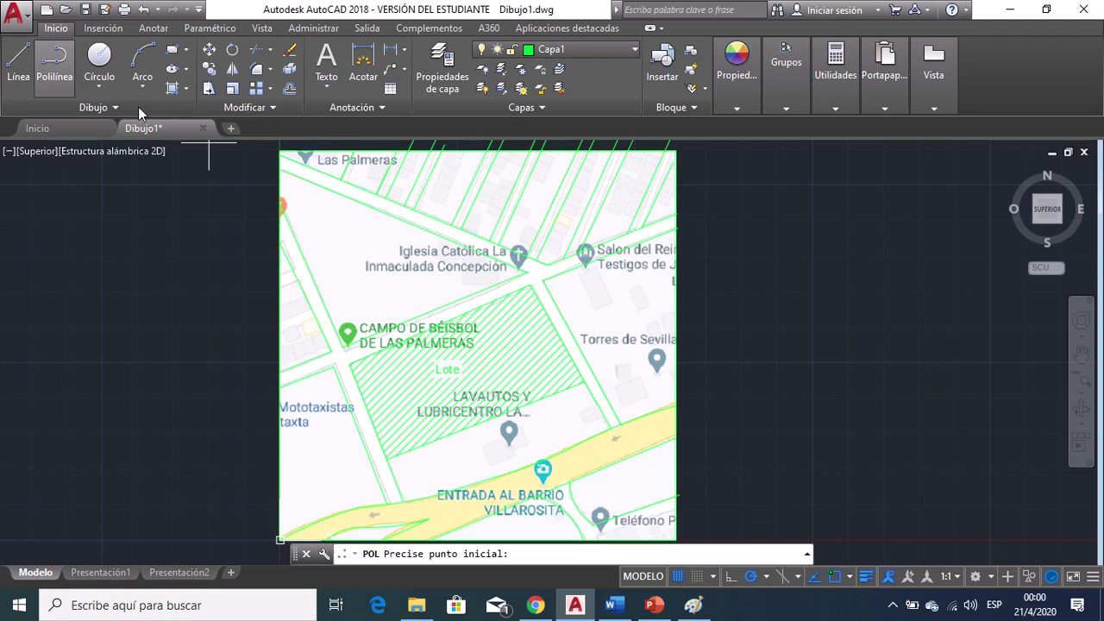
pyautogui.click(280, 152)
pyautogui.click(677, 152)
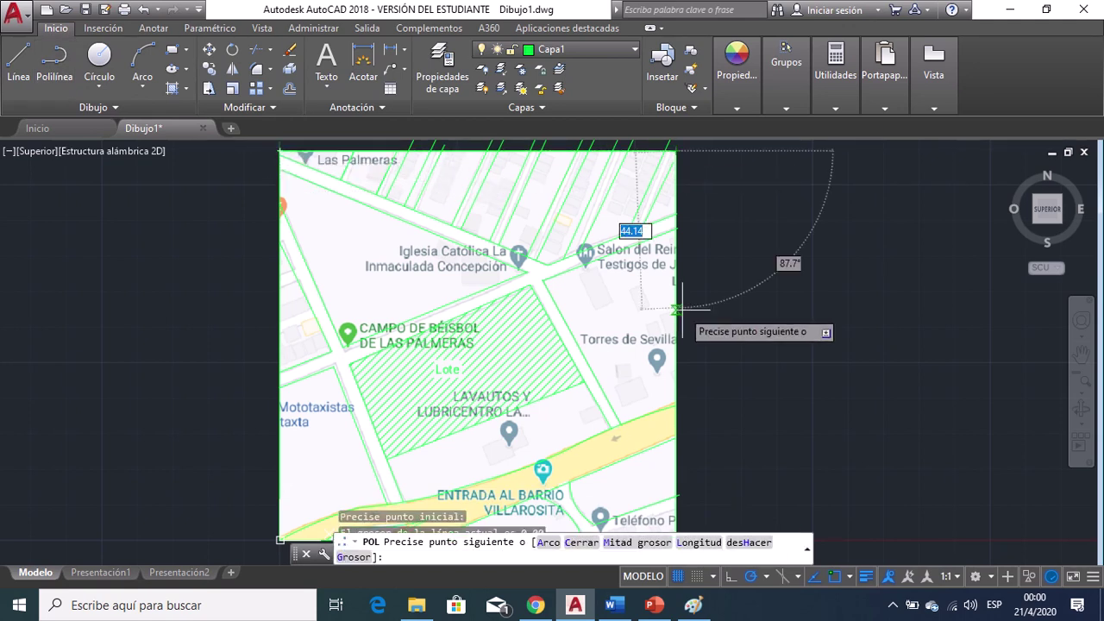
pyautogui.moveTo(681, 309); pyautogui.dragTo(693, 187, button='middle')
pyautogui.click(684, 419)
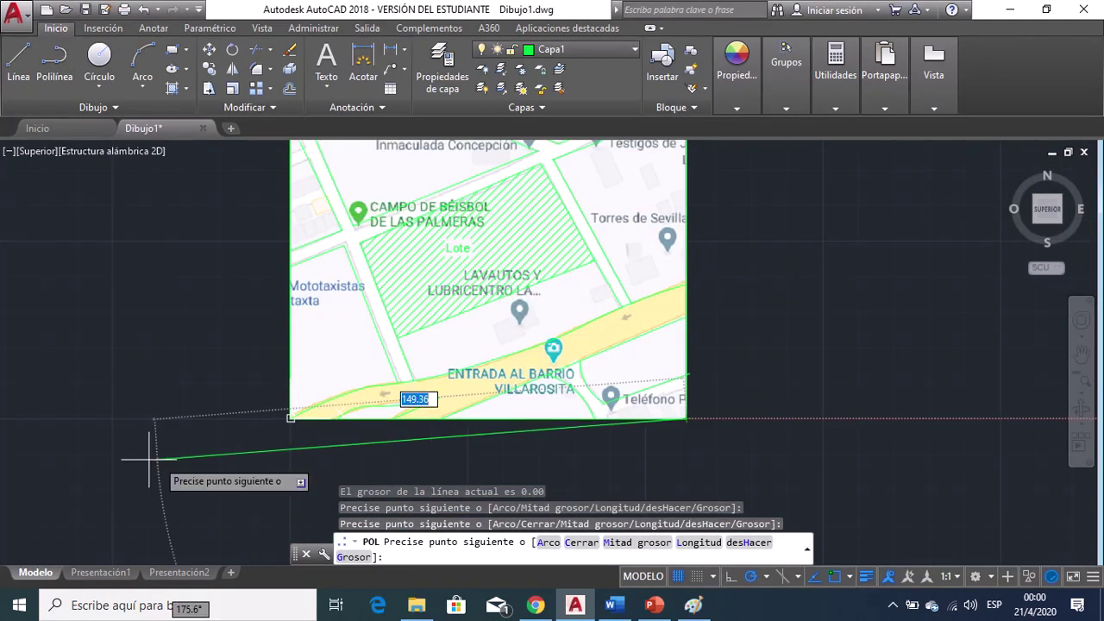
pyautogui.click(290, 417)
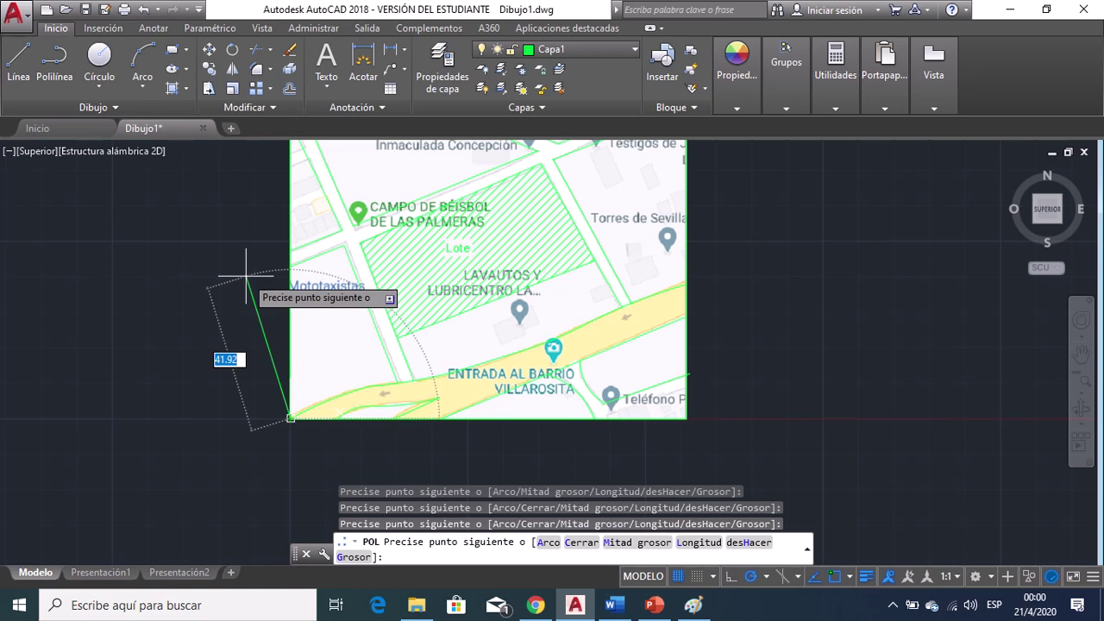
pyautogui.moveTo(247, 281); pyautogui.dragTo(247, 394, button='middle')
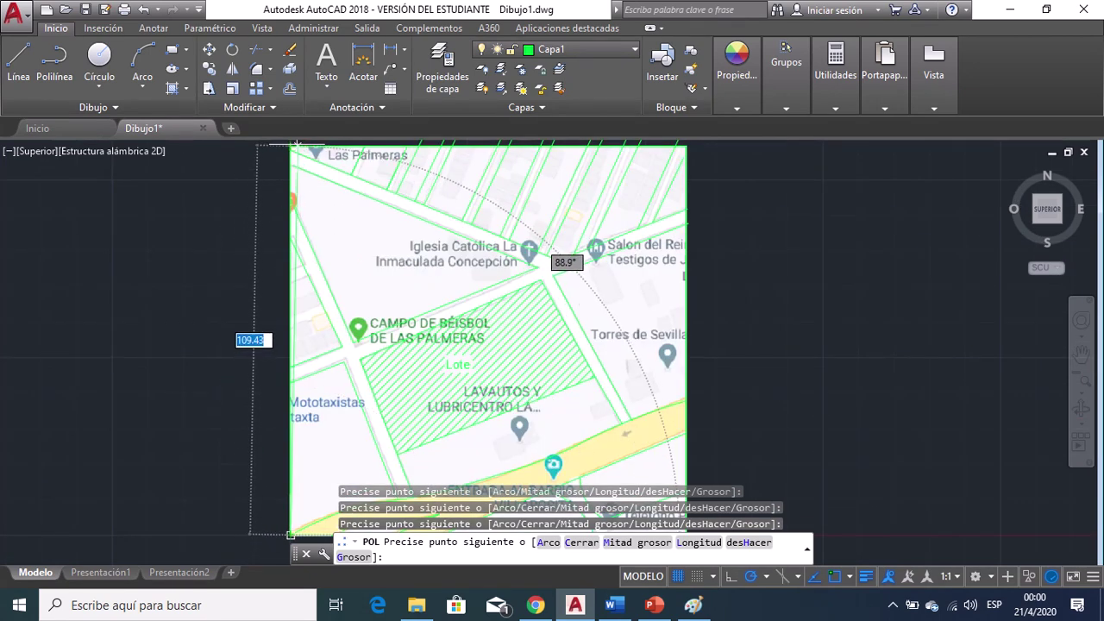
pyautogui.click(291, 147)
pyautogui.press('Escape')
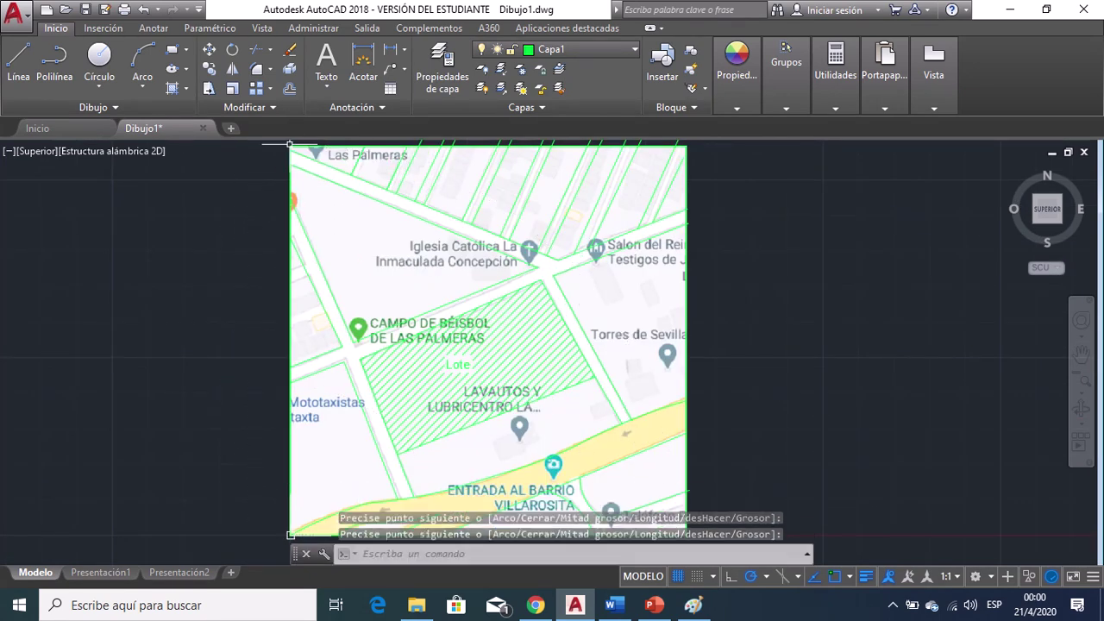
# Trim the ends of the north block lines that stick out past the map's north border.
pyautogui.moveTo(433, 242)
pyautogui.mouseDown(button='middle')
pyautogui.moveTo(417, 210)
pyautogui.moveTo(426, 259)
pyautogui.mouseUp(button='middle')
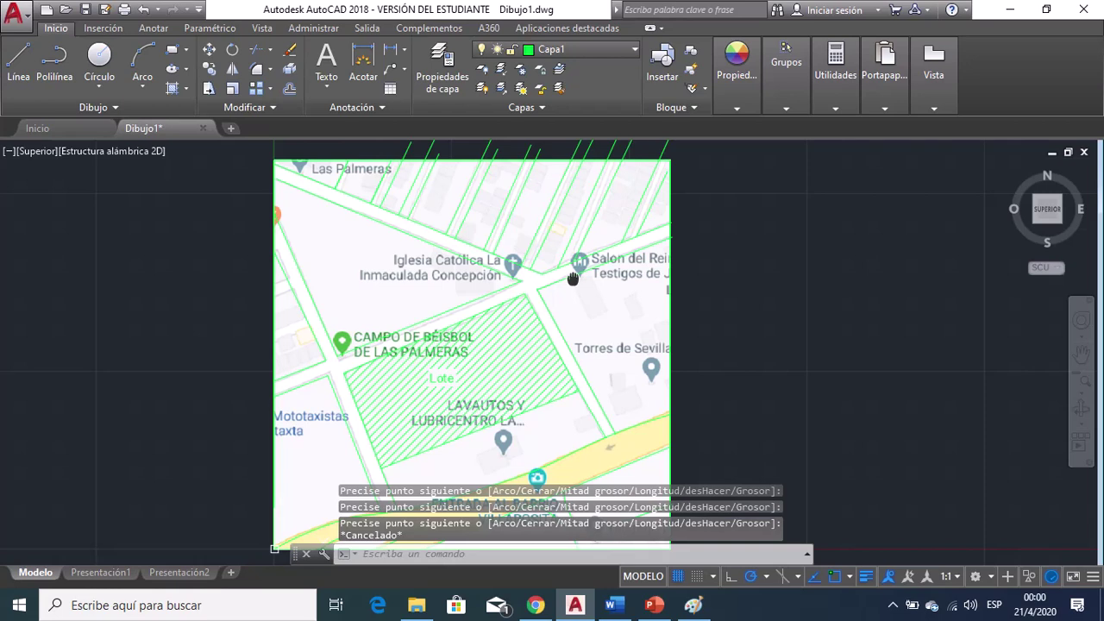
pyautogui.moveTo(574, 263); pyautogui.dragTo(573, 183, button='middle')
pyautogui.moveTo(788, 445)
pyautogui.mouseDown()
pyautogui.moveTo(664, 467)
pyautogui.moveTo(182, 402)
pyautogui.moveTo(178, 311)
pyautogui.mouseUp()
pyautogui.moveTo(179, 310); pyautogui.dragTo(239, 503, button='middle')
pyautogui.moveTo(239, 503)
pyautogui.mouseDown()
pyautogui.moveTo(247, 357)
pyautogui.moveTo(628, 172)
pyautogui.moveTo(758, 189)
pyautogui.moveTo(755, 203)
pyautogui.mouseUp()
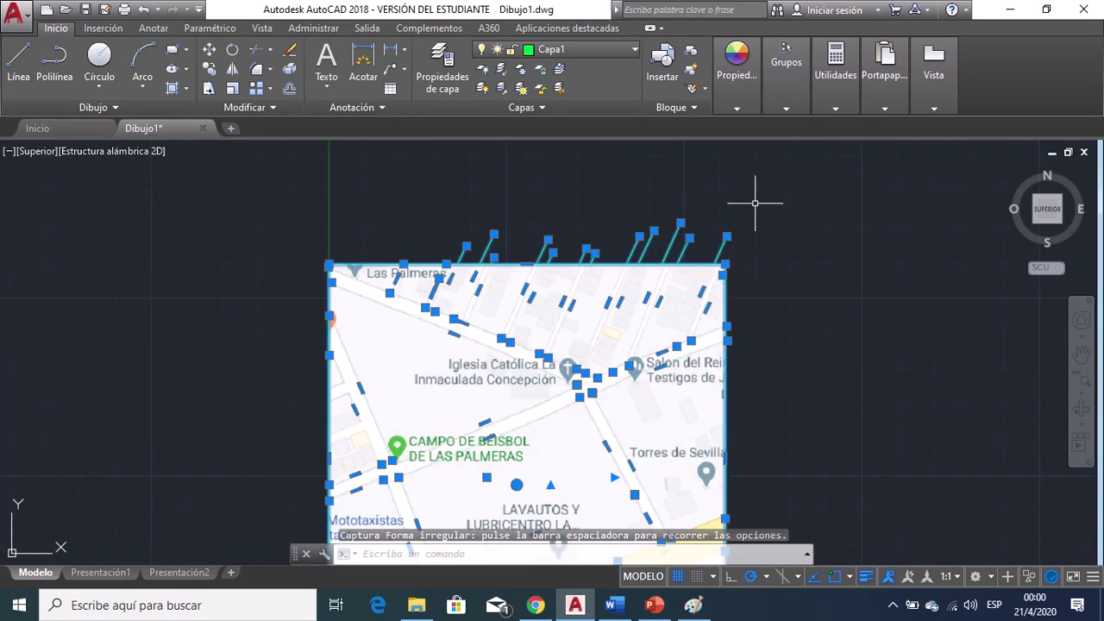
pyautogui.click(273, 53)
pyautogui.click(761, 255)
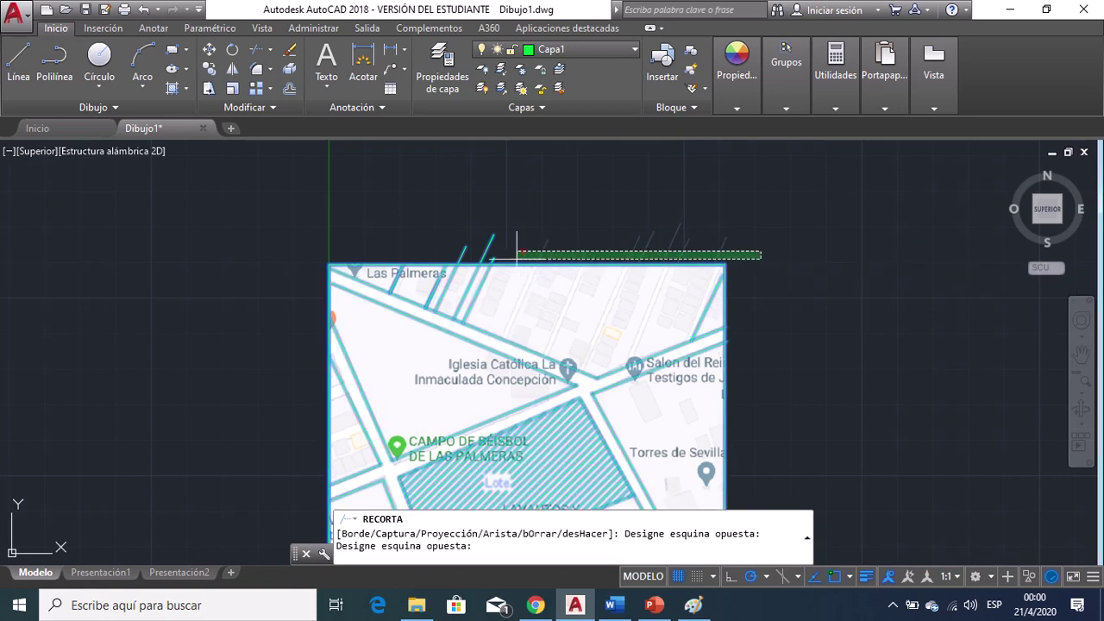
pyautogui.click(395, 238)
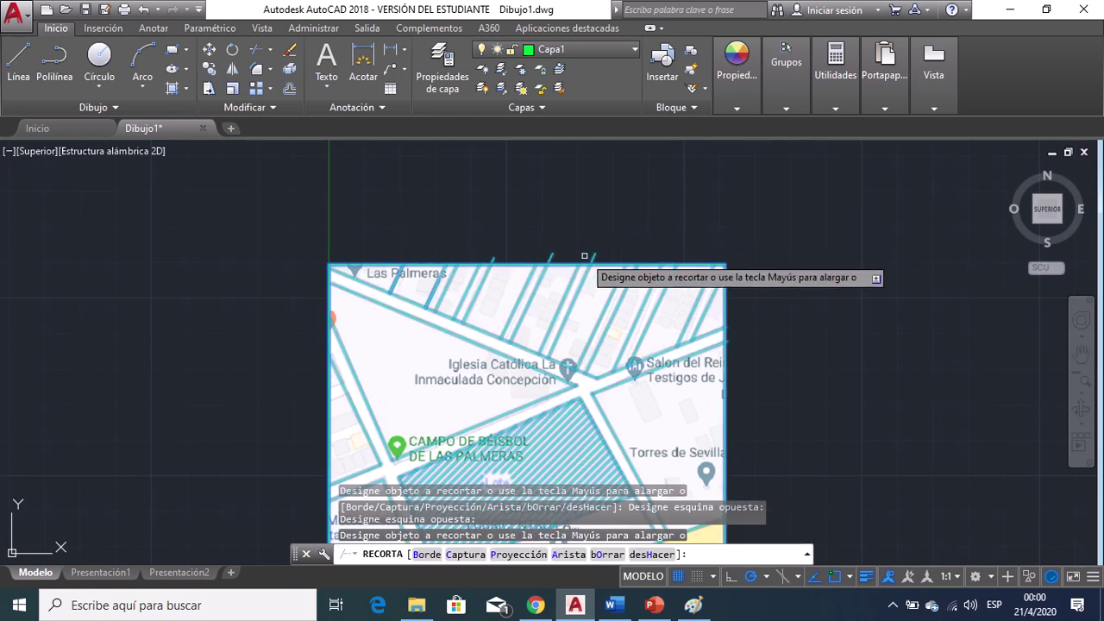
pyautogui.click(595, 255)
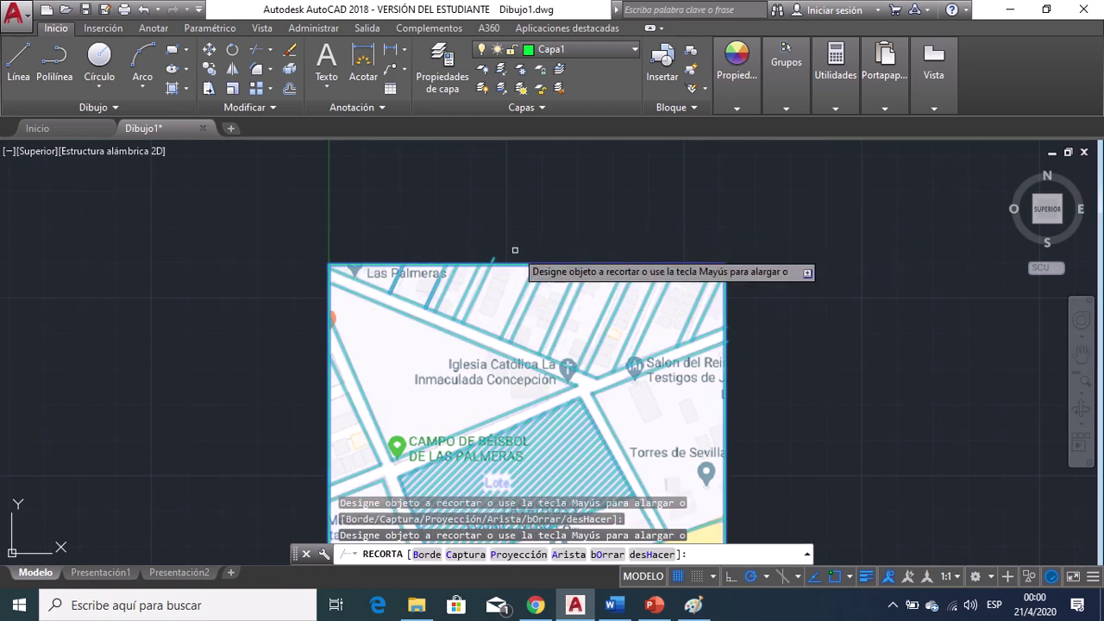
pyautogui.press('Escape')
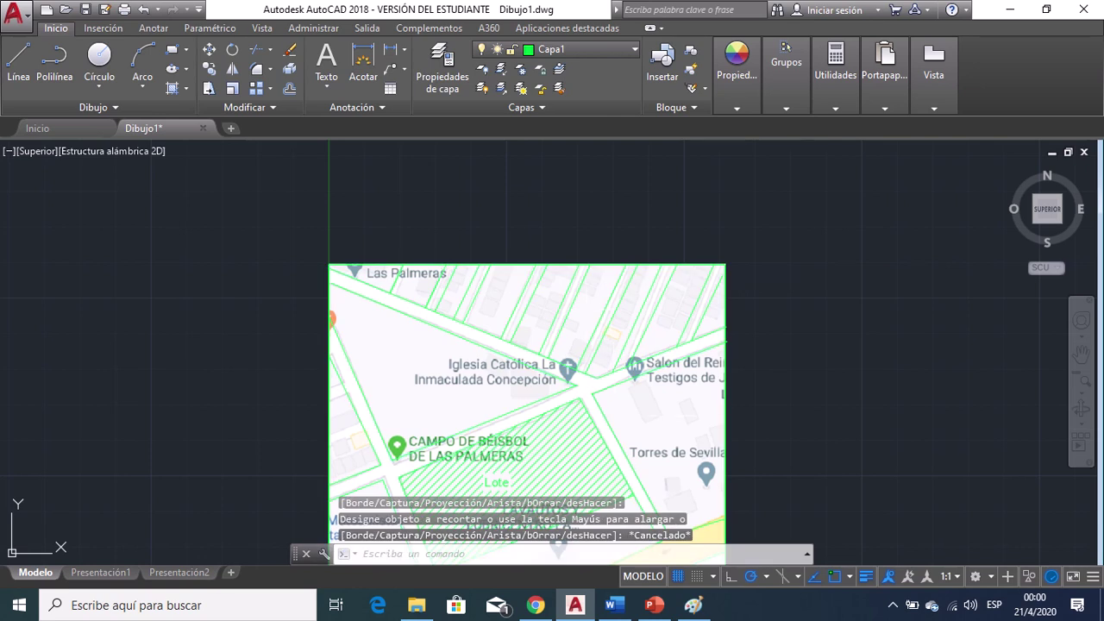
# Trim the road edge segments that cross the openings between the paired block lines in the north of the map.
pyautogui.moveTo(739, 492)
pyautogui.mouseDown()
pyautogui.moveTo(555, 492)
pyautogui.moveTo(369, 143)
pyautogui.moveTo(778, 193)
pyautogui.mouseUp()
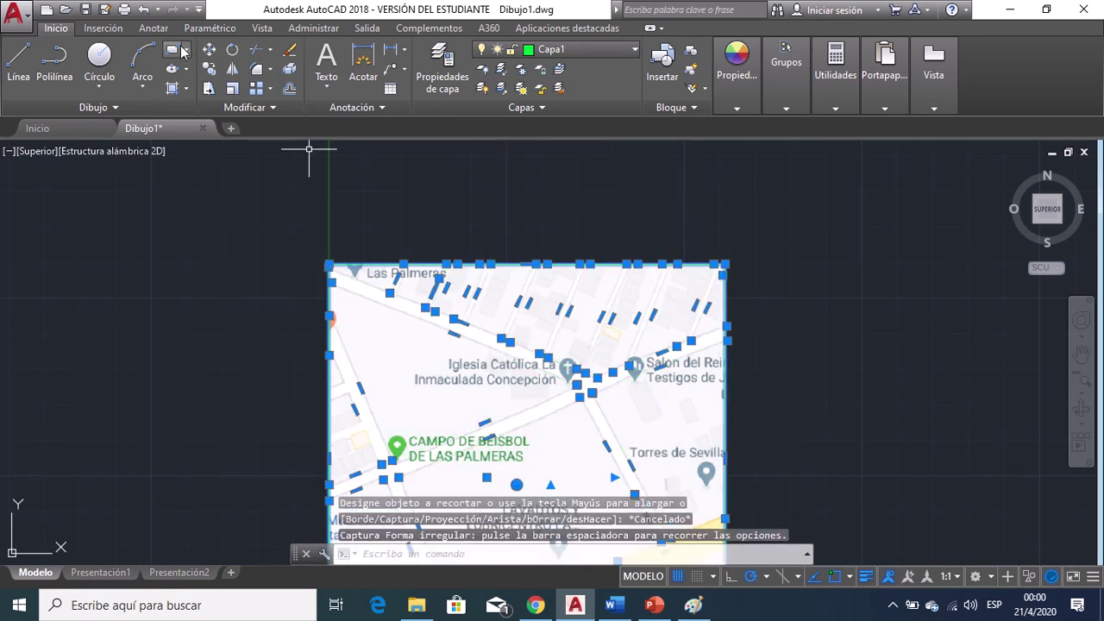
pyautogui.click(259, 50)
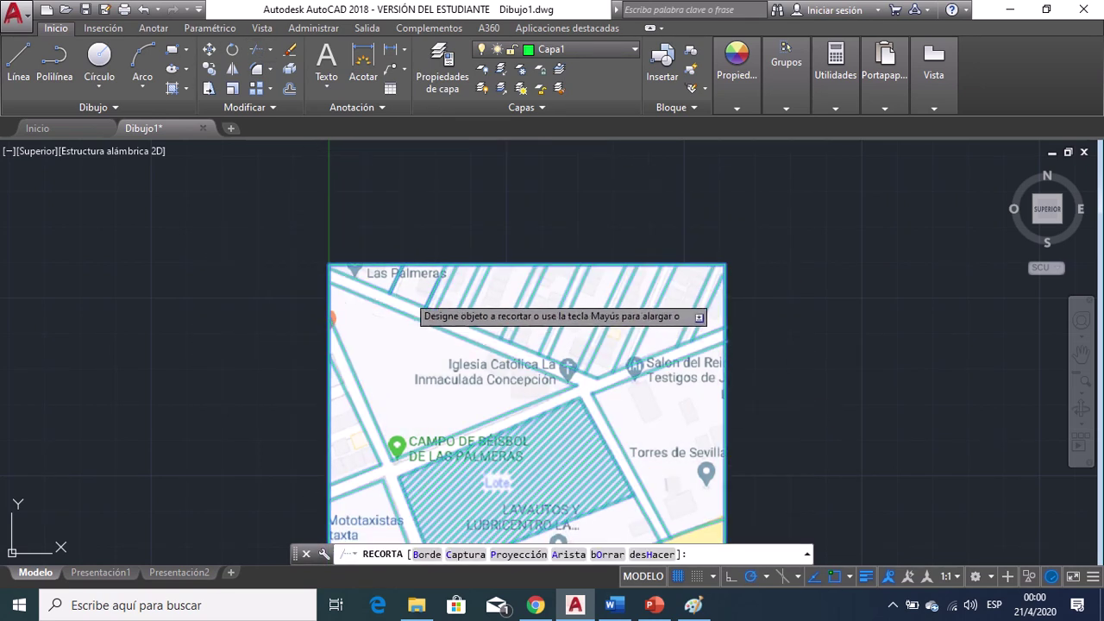
pyautogui.click(407, 288)
pyautogui.click(437, 305)
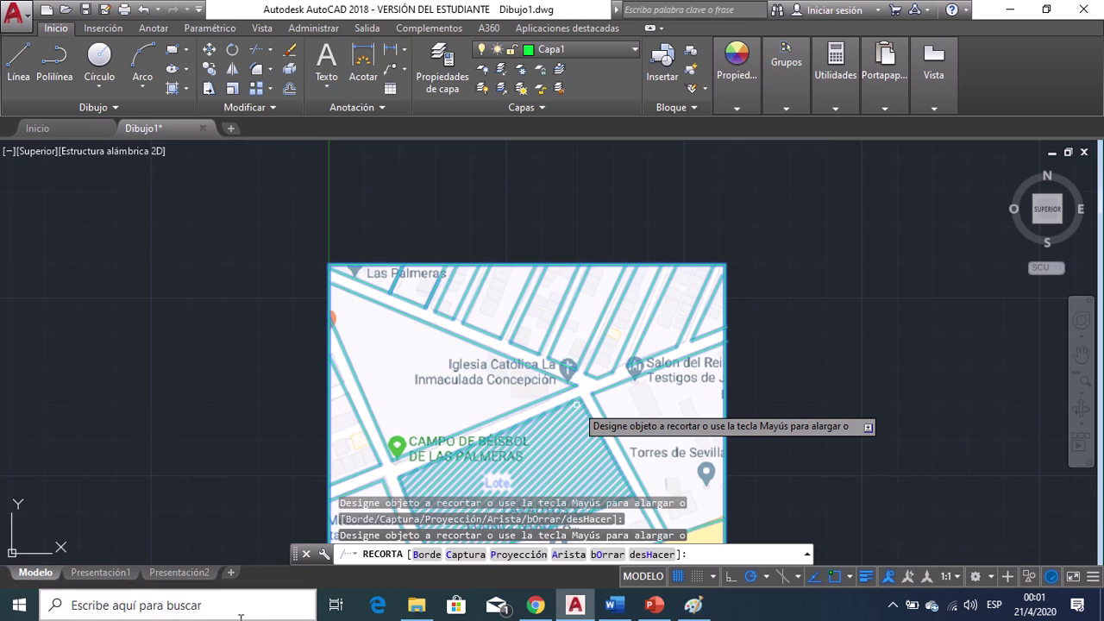
pyautogui.moveTo(547, 374)
pyautogui.mouseDown(button='middle')
pyautogui.moveTo(588, 232)
pyautogui.moveTo(478, 37)
pyautogui.mouseUp(button='middle')
pyautogui.moveTo(772, 221); pyautogui.dragTo(874, 389, button='middle')
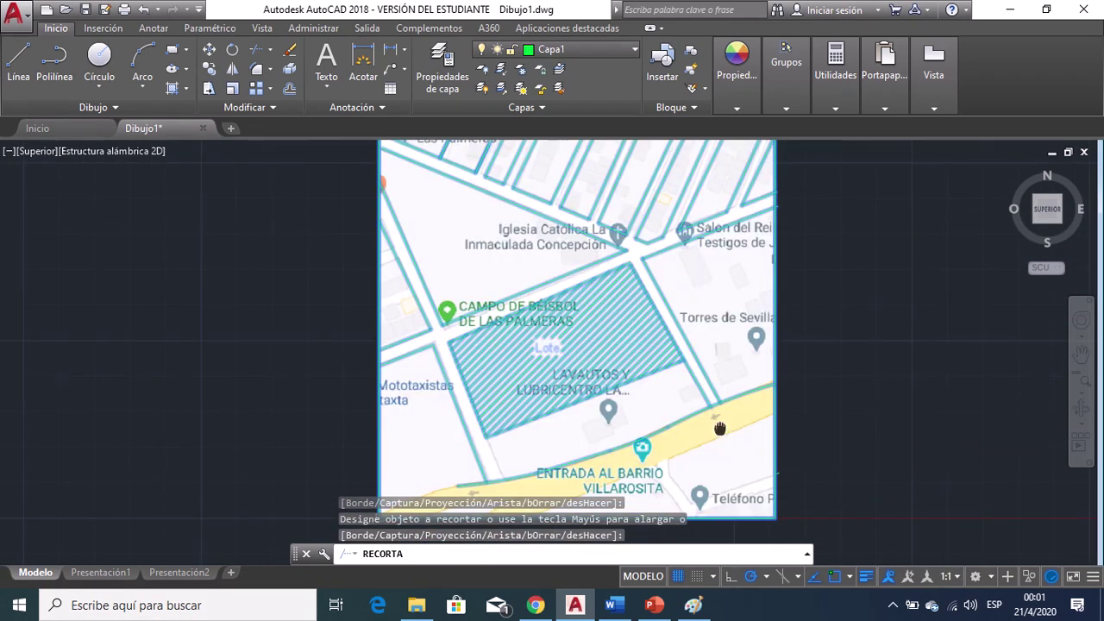
pyautogui.moveTo(719, 428); pyautogui.dragTo(720, 385, button='middle')
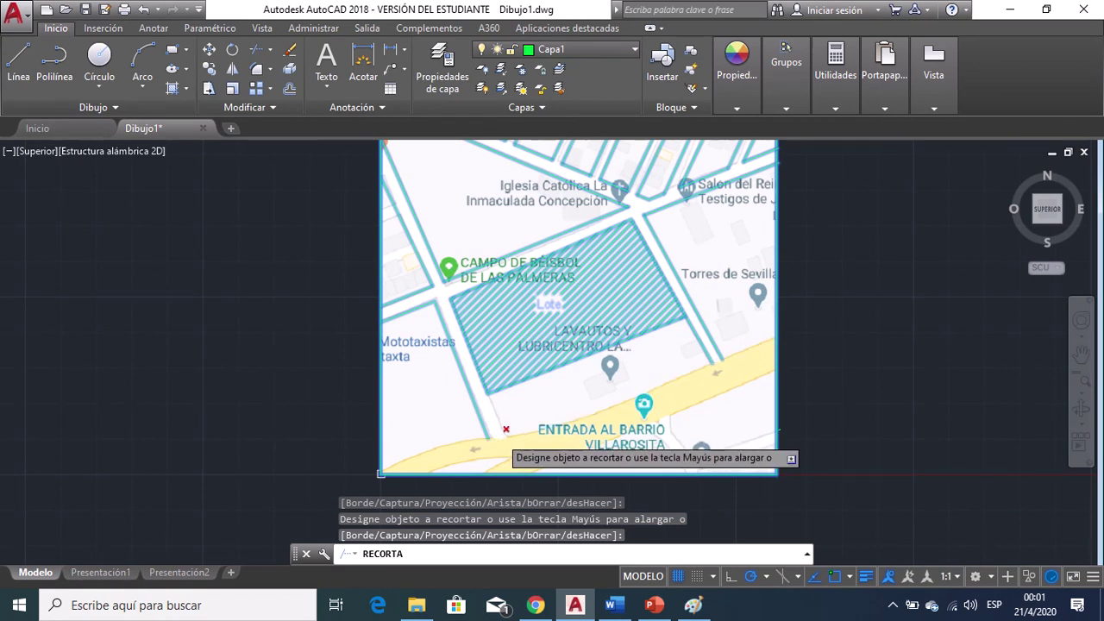
pyautogui.press('Escape')
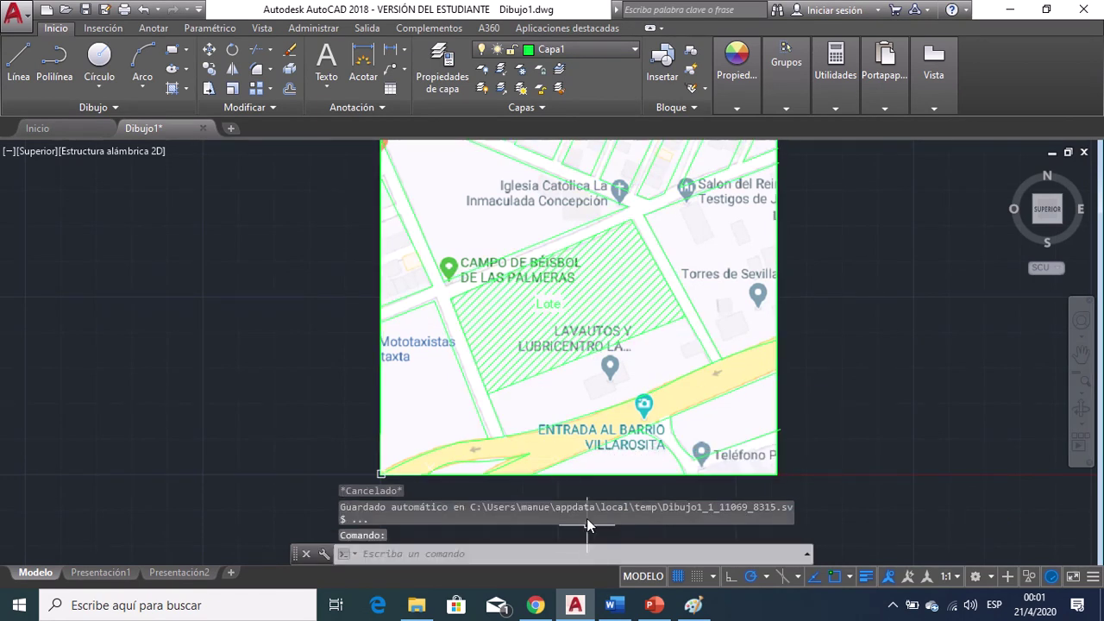
# Trim the main road's north edge across the opening of the street running along the lot's west side.
pyautogui.moveTo(555, 494)
pyautogui.mouseDown()
pyautogui.moveTo(459, 396)
pyautogui.moveTo(471, 303)
pyautogui.mouseUp()
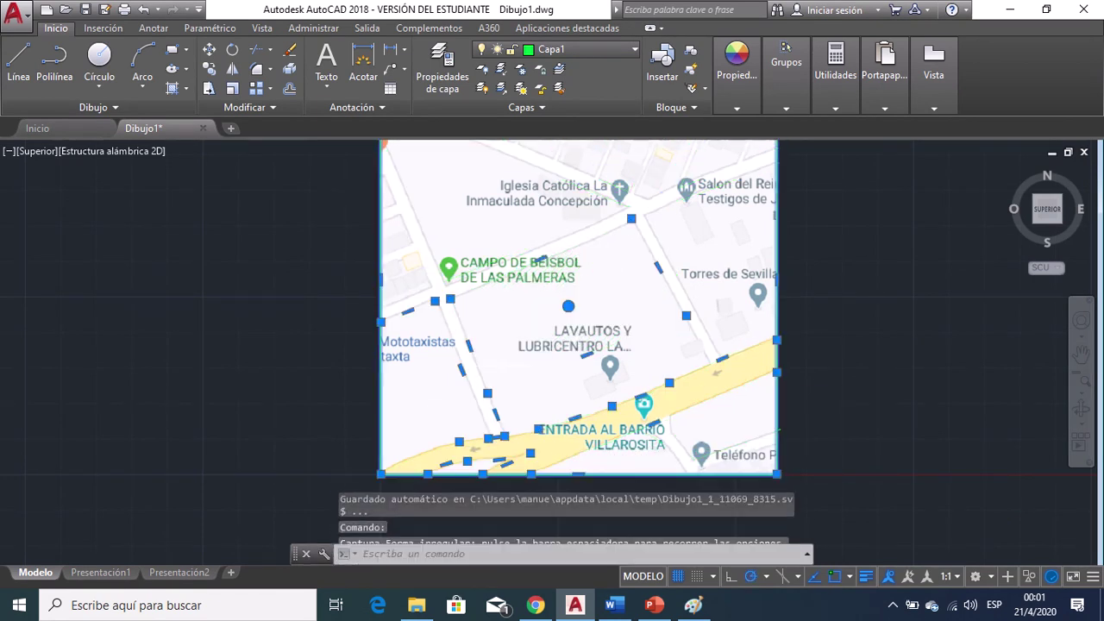
pyautogui.click(253, 53)
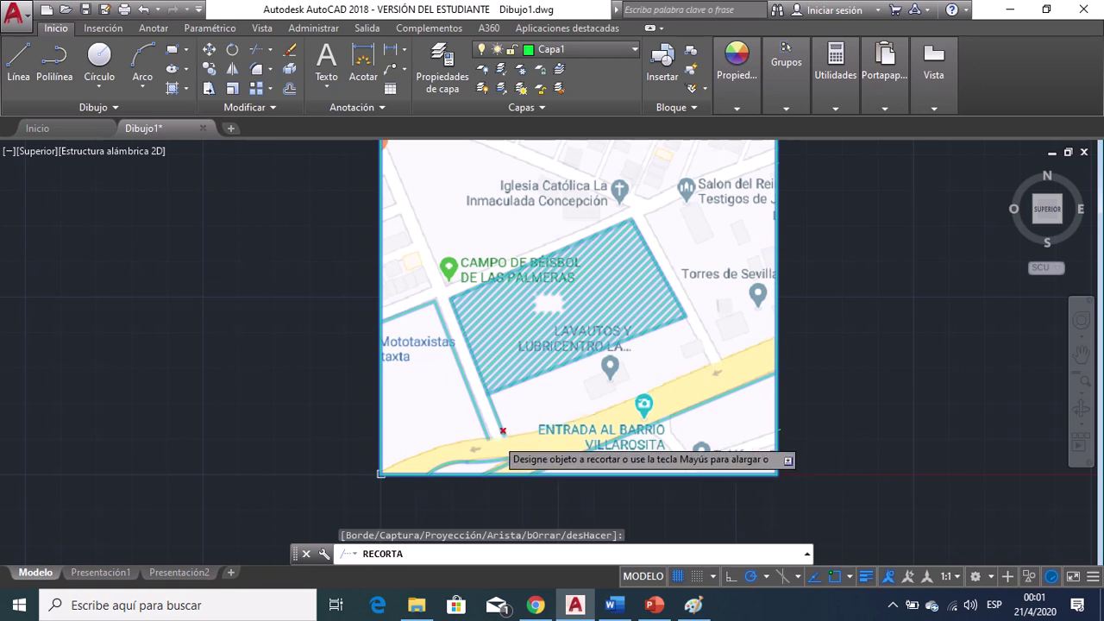
pyautogui.press('Escape')
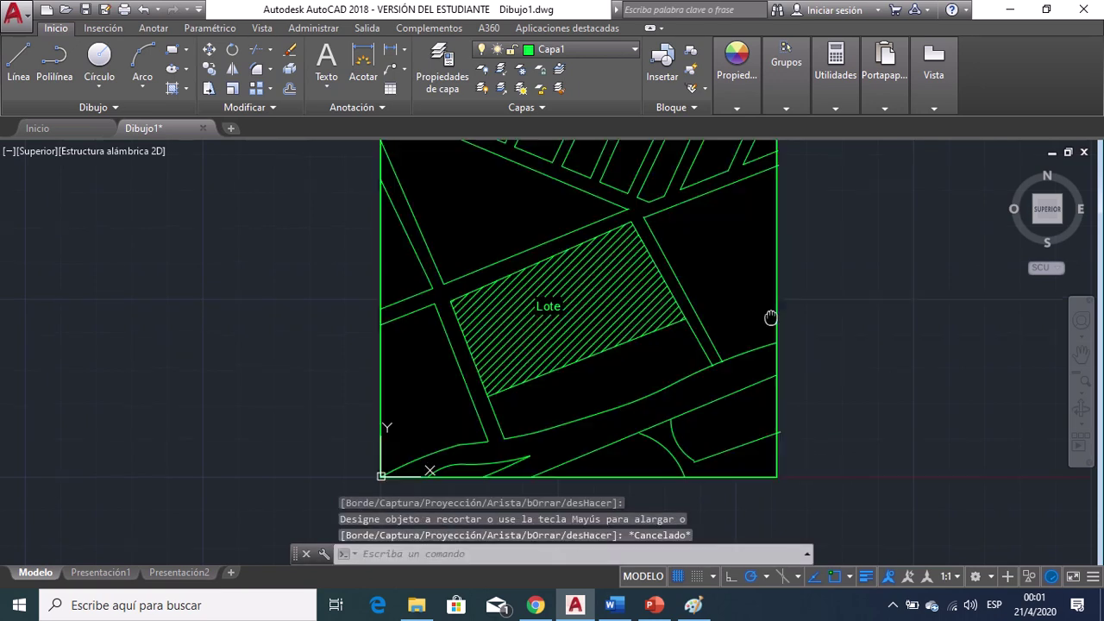
# Add the multiline text "Via 66" in the empty area west of the map.
pyautogui.moveTo(771, 316)
pyautogui.mouseDown(button='middle')
pyautogui.moveTo(731, 352)
pyautogui.moveTo(716, 333)
pyautogui.moveTo(745, 336)
pyautogui.moveTo(779, 360)
pyautogui.mouseUp(button='middle')
pyautogui.moveTo(777, 352); pyautogui.dragTo(773, 344, button='middle')
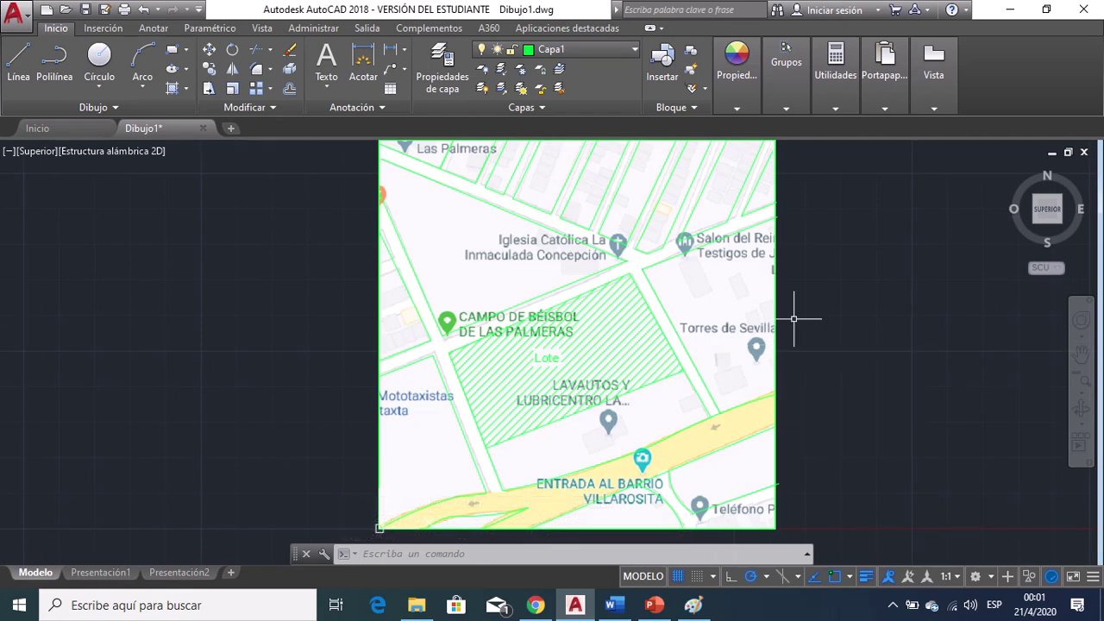
pyautogui.click(324, 67)
pyautogui.click(118, 394)
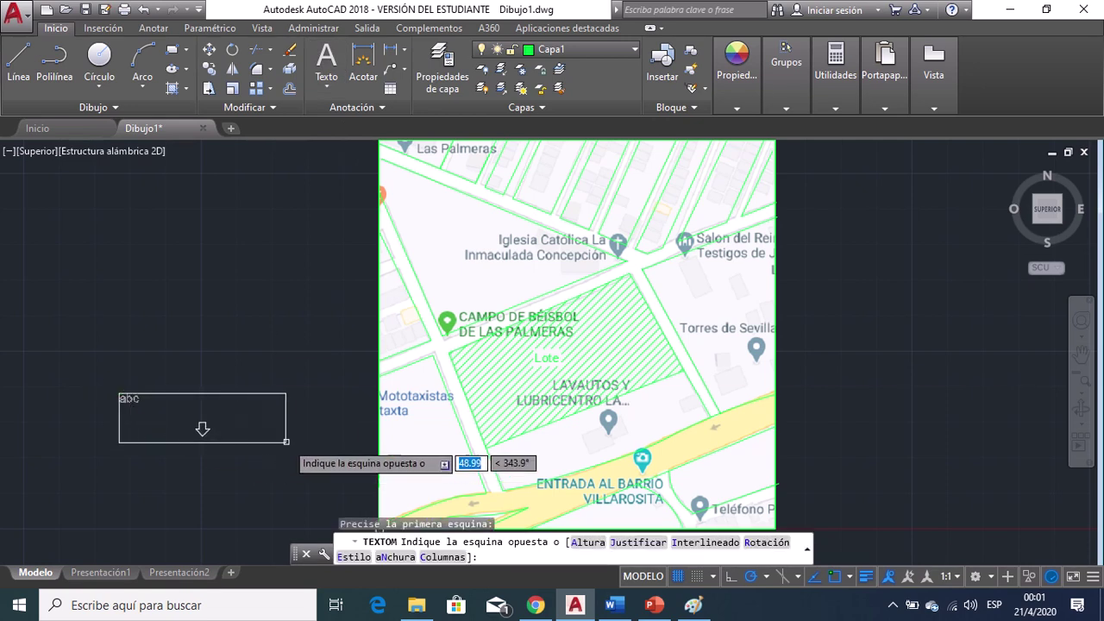
pyautogui.click(284, 443)
pyautogui.write('V')
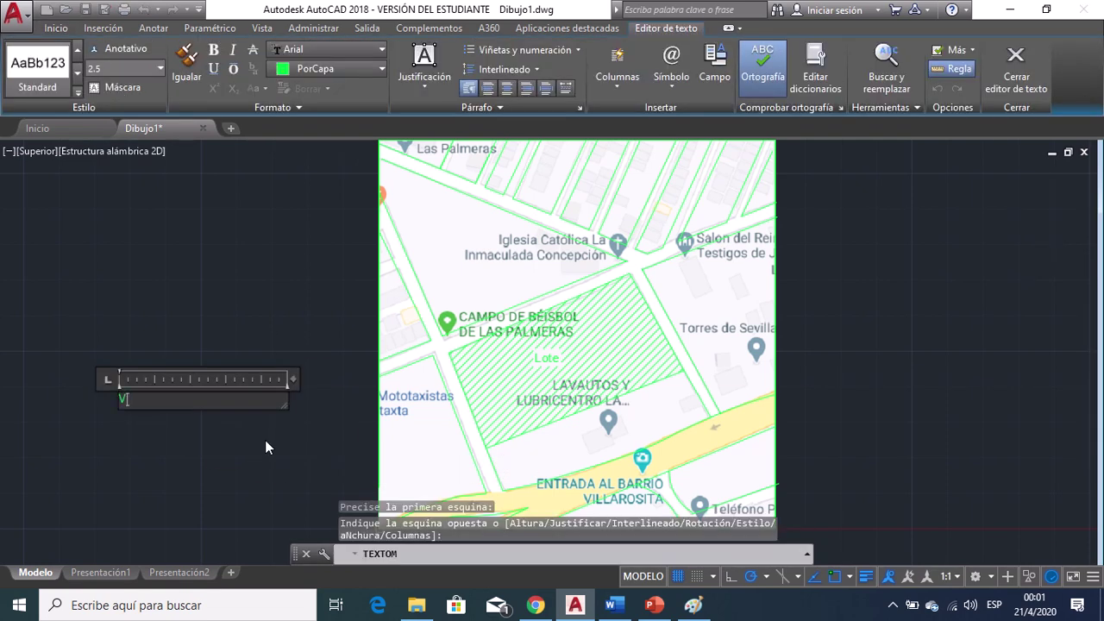
pyautogui.write('ia 66')
pyautogui.click(265, 440)
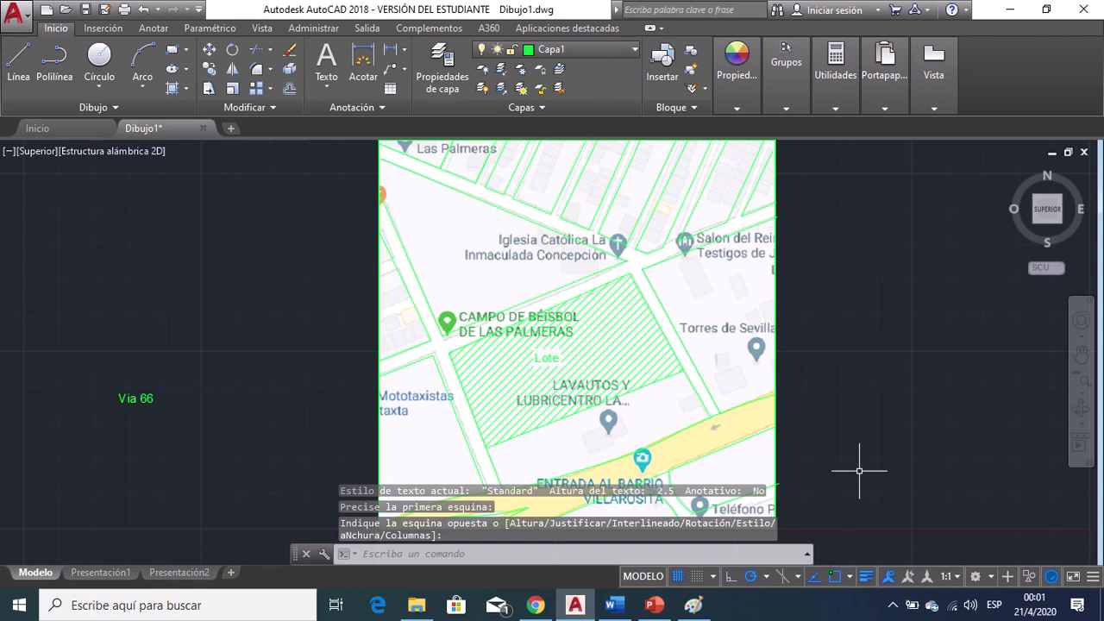
# Move the "Via 66" text onto the yellow main road beside the barrio entrance marker.
pyautogui.click(132, 398)
pyautogui.click(208, 49)
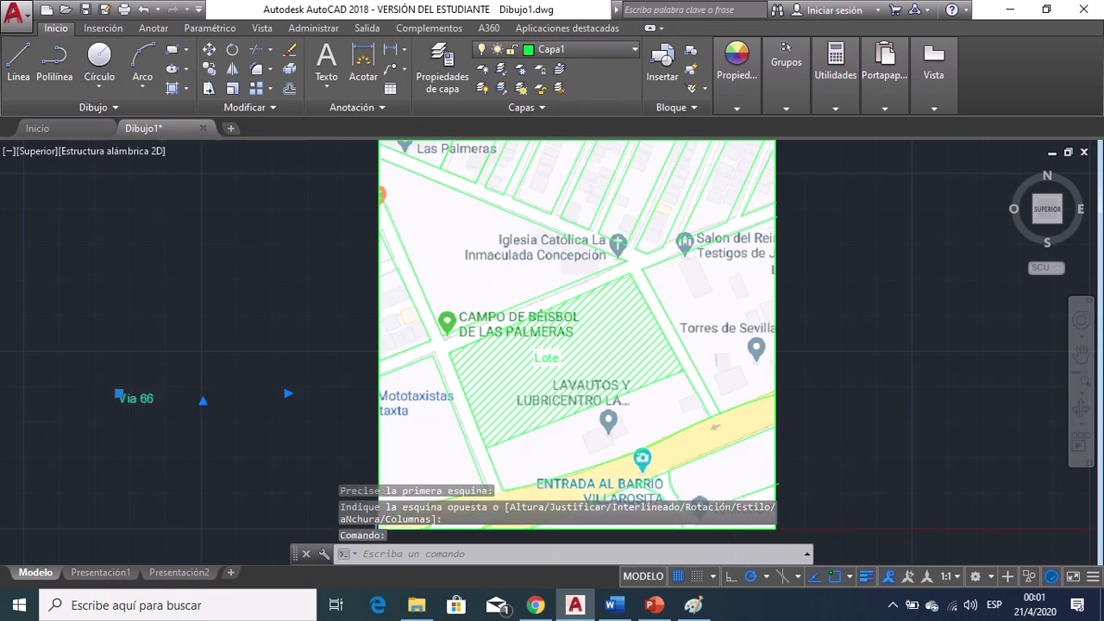
pyautogui.click(140, 407)
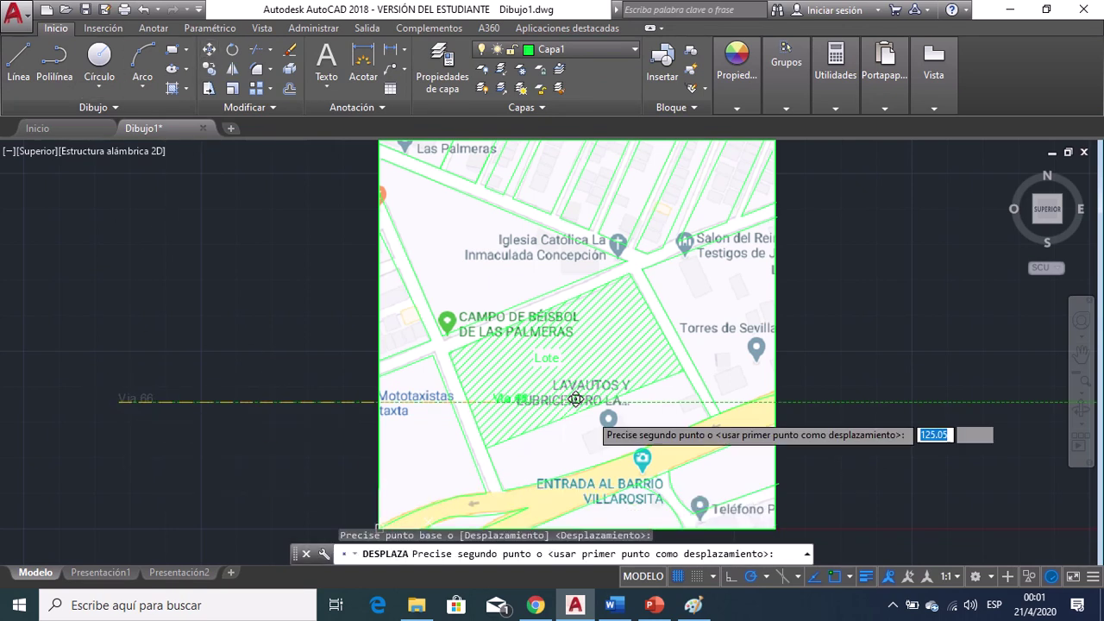
pyautogui.click(629, 482)
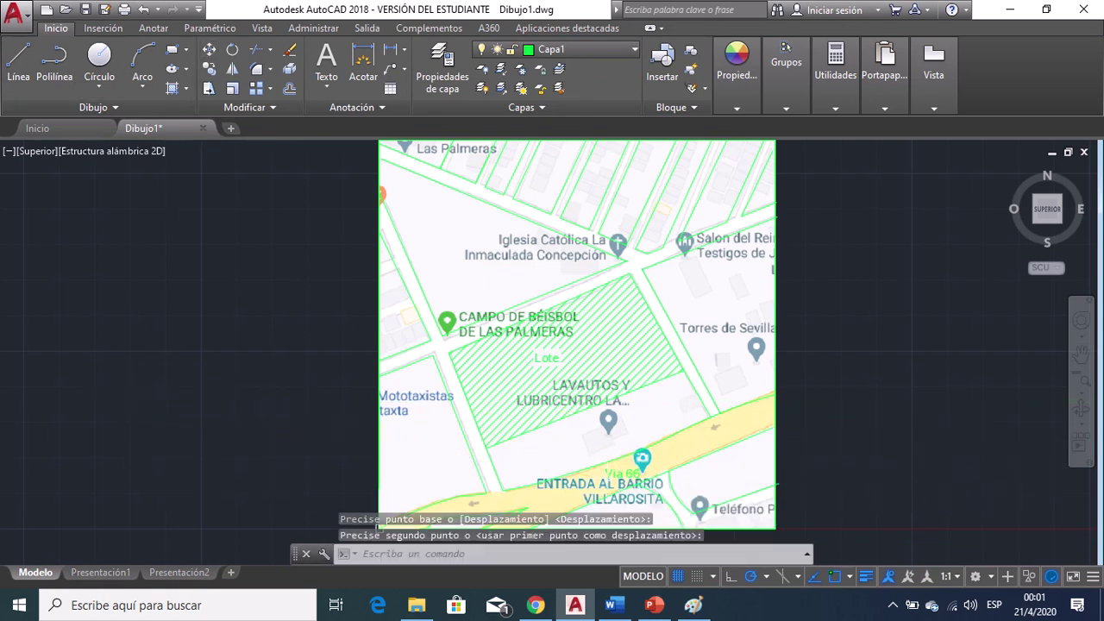
# Rotate the "Via 66" text to follow the slope of the main road.
pyautogui.click(232, 49)
pyautogui.click(608, 488)
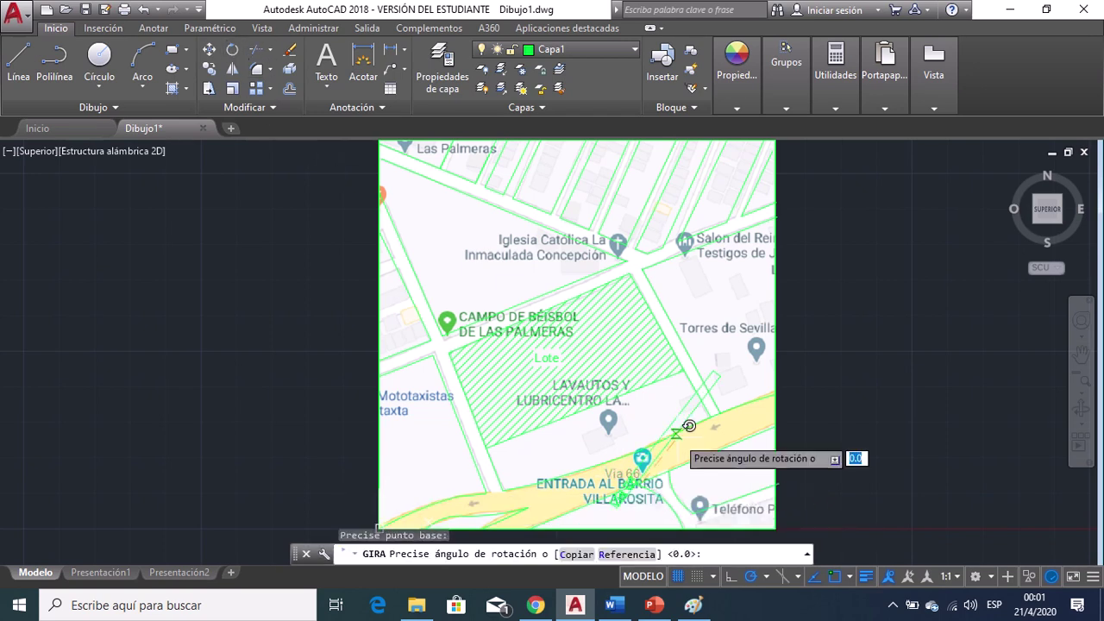
pyautogui.click(740, 423)
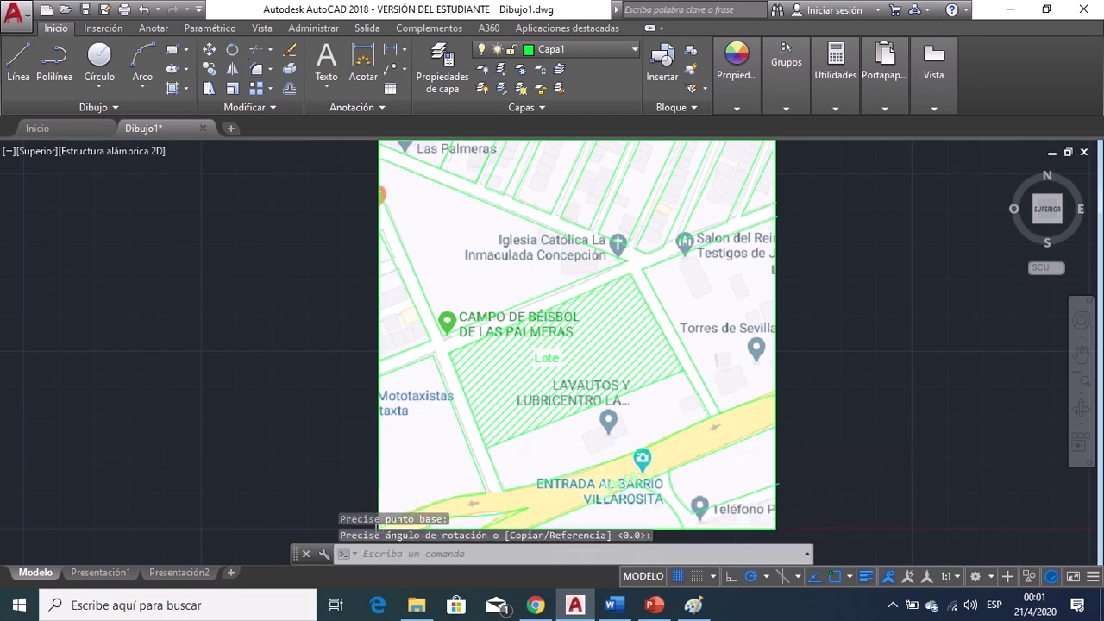
# Move the rotated "Via 66" text about 2.8 units straight up to centre it between the main road's edges.
pyautogui.moveTo(473, 370); pyautogui.dragTo(433, 365, button='middle')
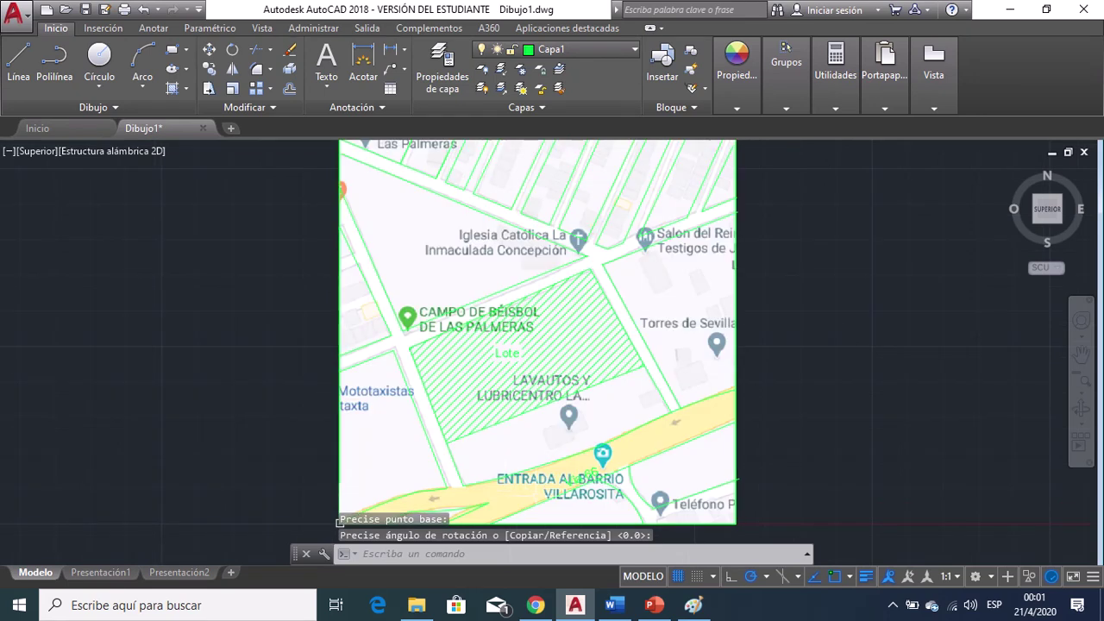
pyautogui.click(591, 477)
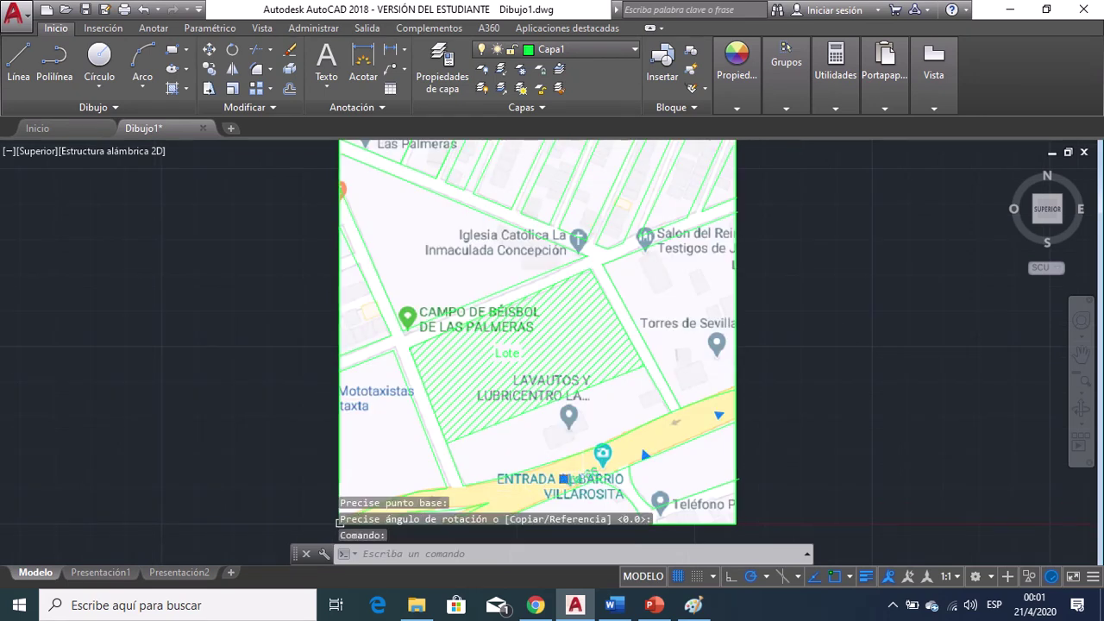
pyautogui.click(210, 50)
pyautogui.click(594, 476)
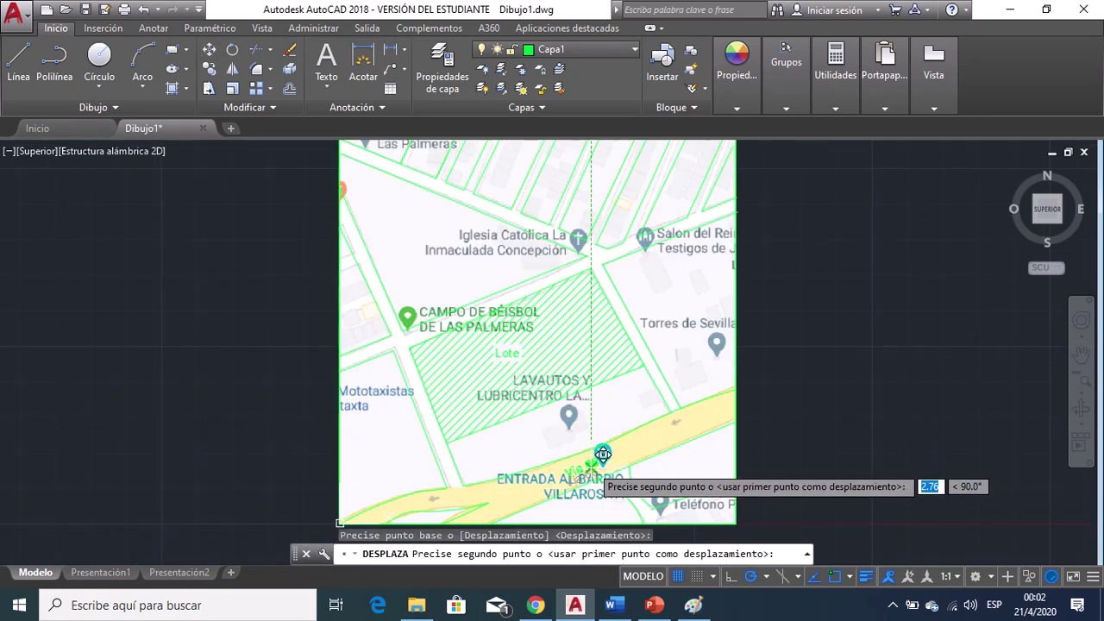
pyautogui.click(591, 466)
pyautogui.moveTo(525, 298); pyautogui.dragTo(536, 347, button='middle')
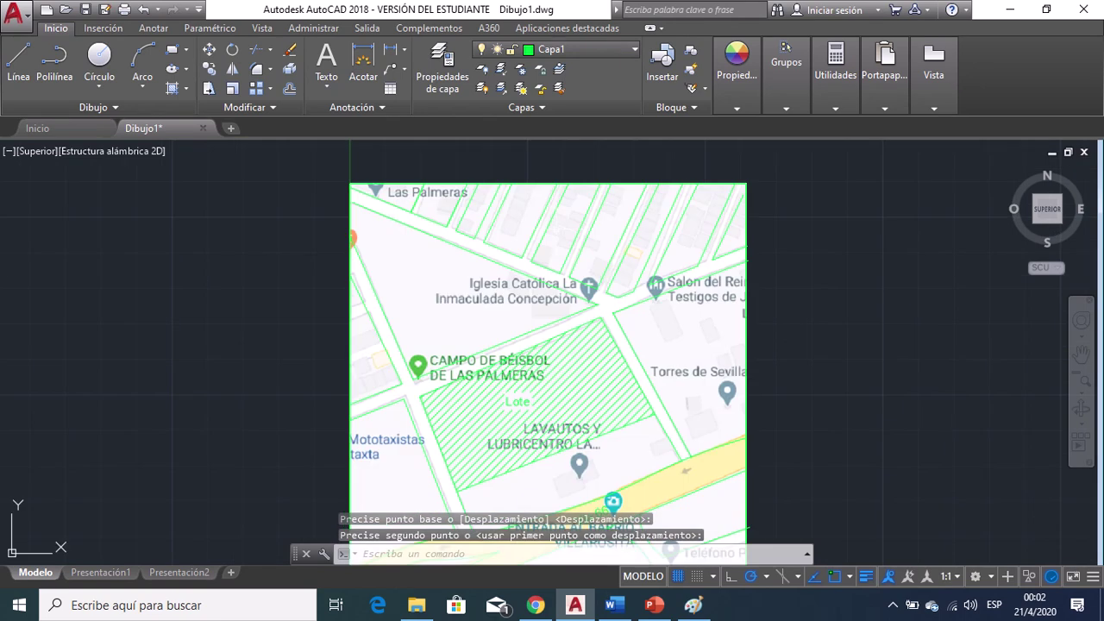
# Add the multiline text "Calle 12" in the empty area west of the map.
pyautogui.click(326, 60)
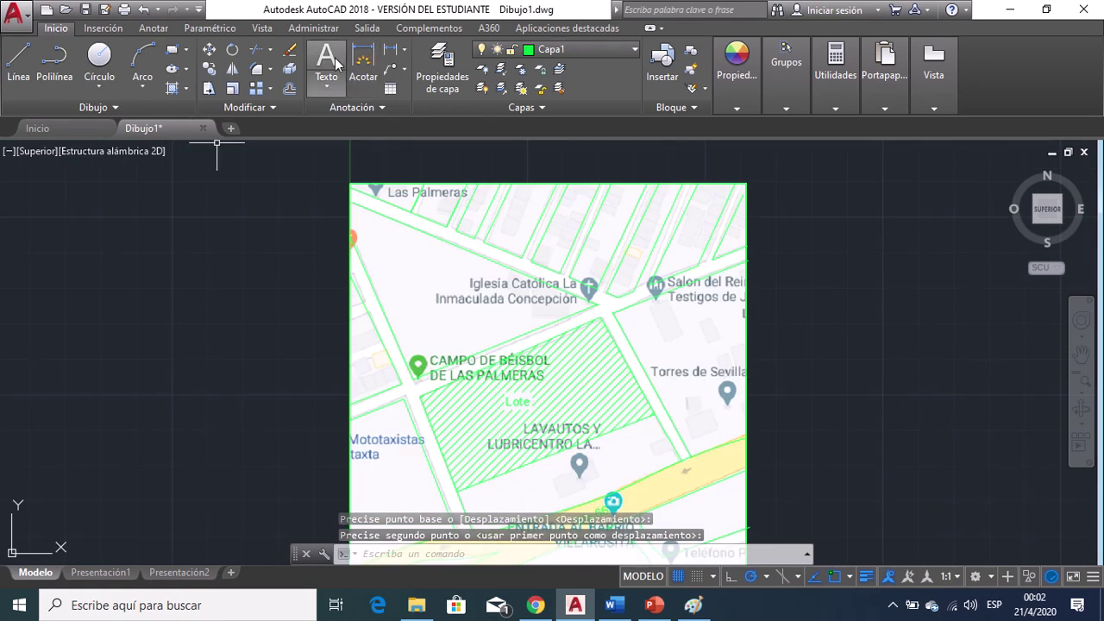
pyautogui.click(122, 221)
pyautogui.click(288, 318)
pyautogui.write('C')
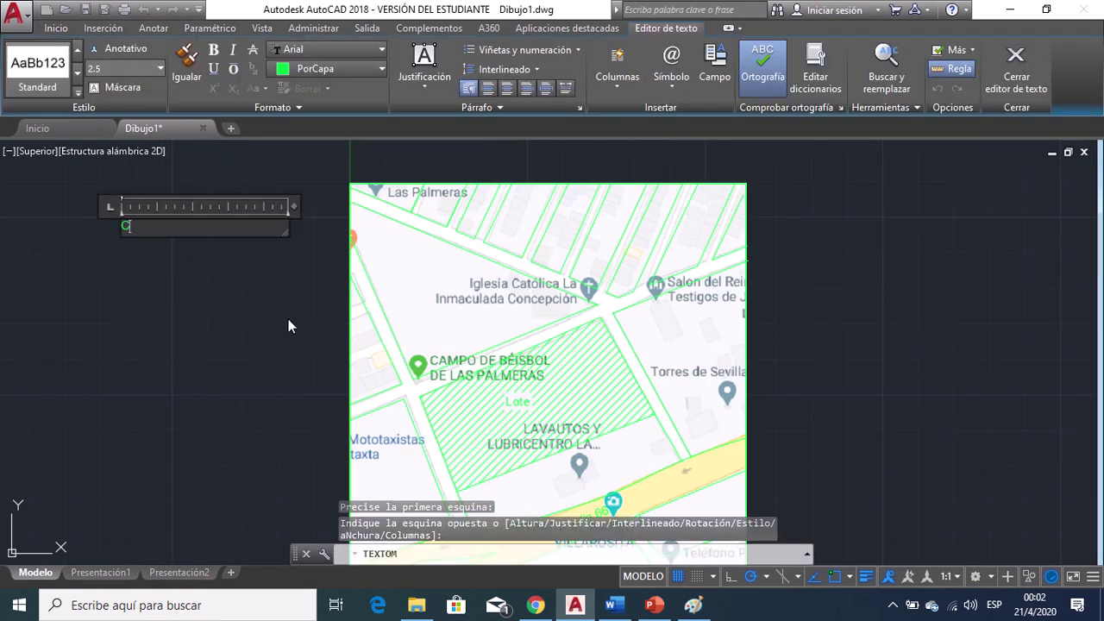
pyautogui.write('alle 12')
pyautogui.click(288, 319)
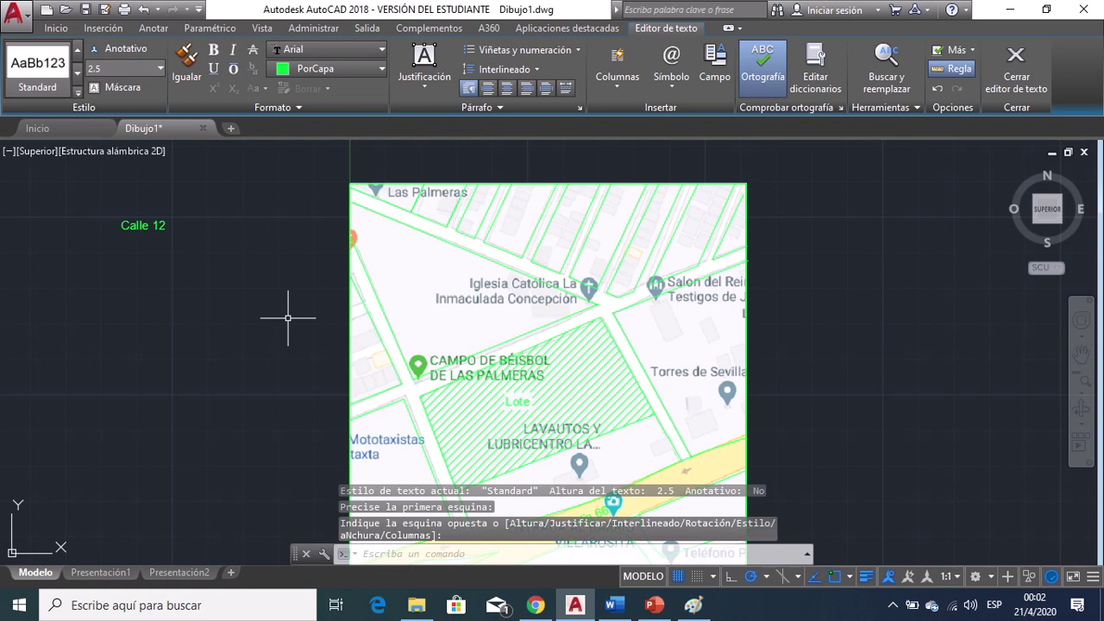
# Move the "Calle 12" text onto the map, just east of the junction at the lot's northern corner.
pyautogui.click(179, 210)
pyautogui.click(159, 231)
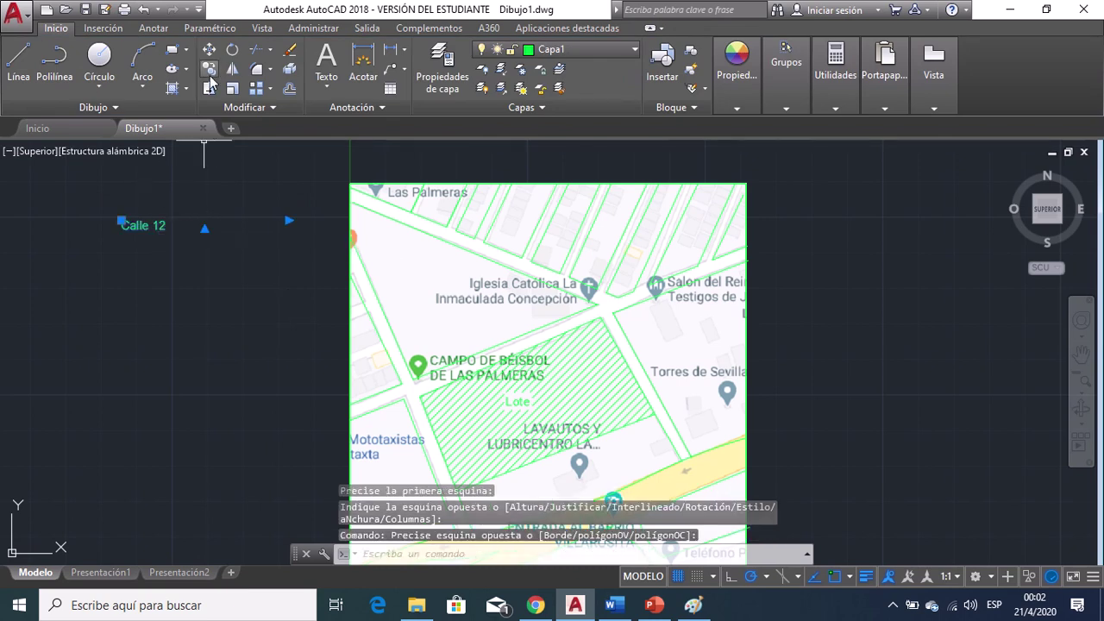
pyautogui.click(208, 50)
pyautogui.click(121, 222)
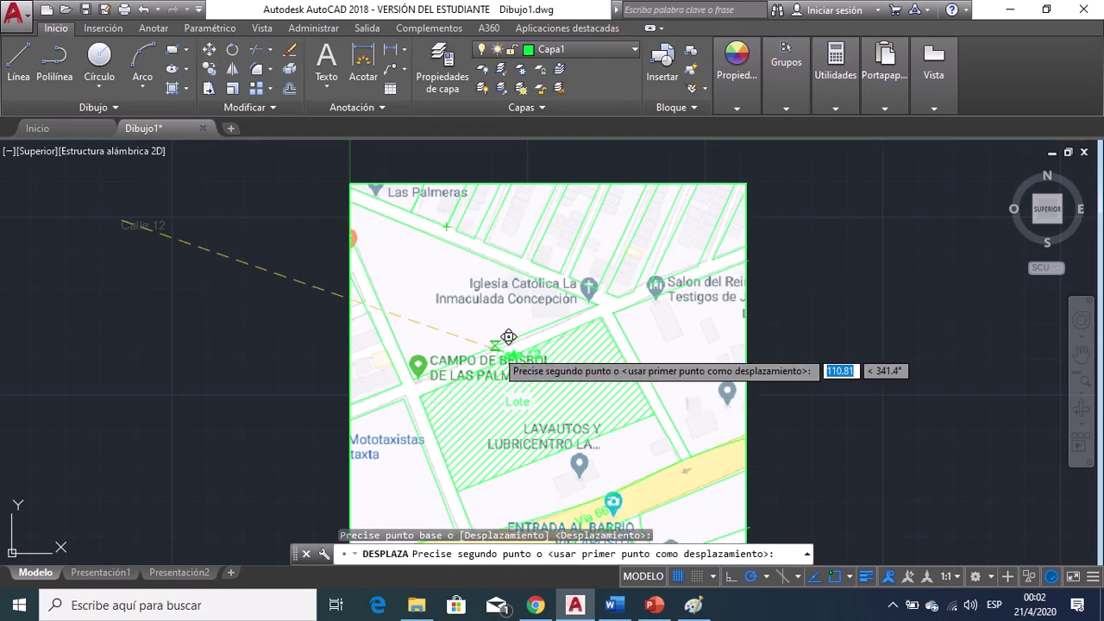
pyautogui.click(662, 307)
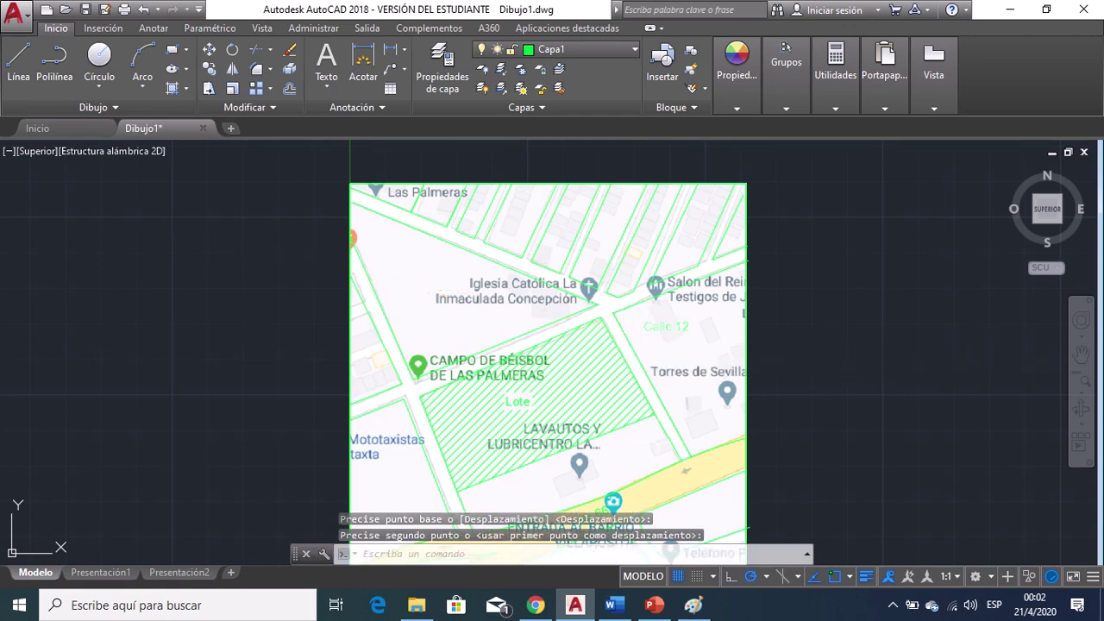
# Turn off object snap and move the "Calle 12" text onto the diagonal road northwest of the church marker.
pyautogui.click(835, 578)
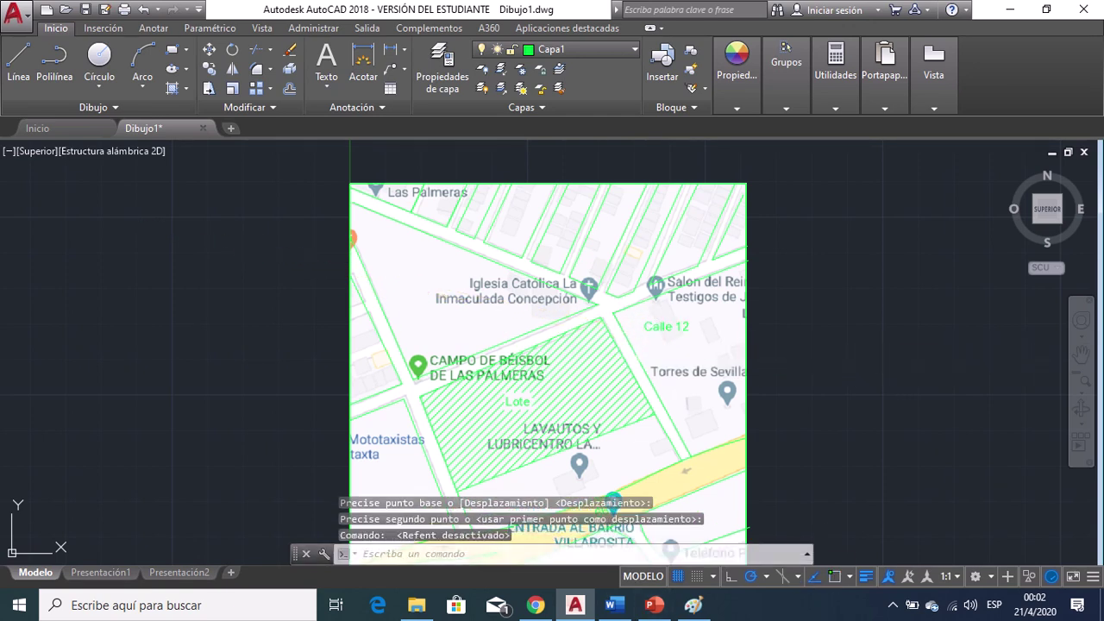
pyautogui.click(665, 326)
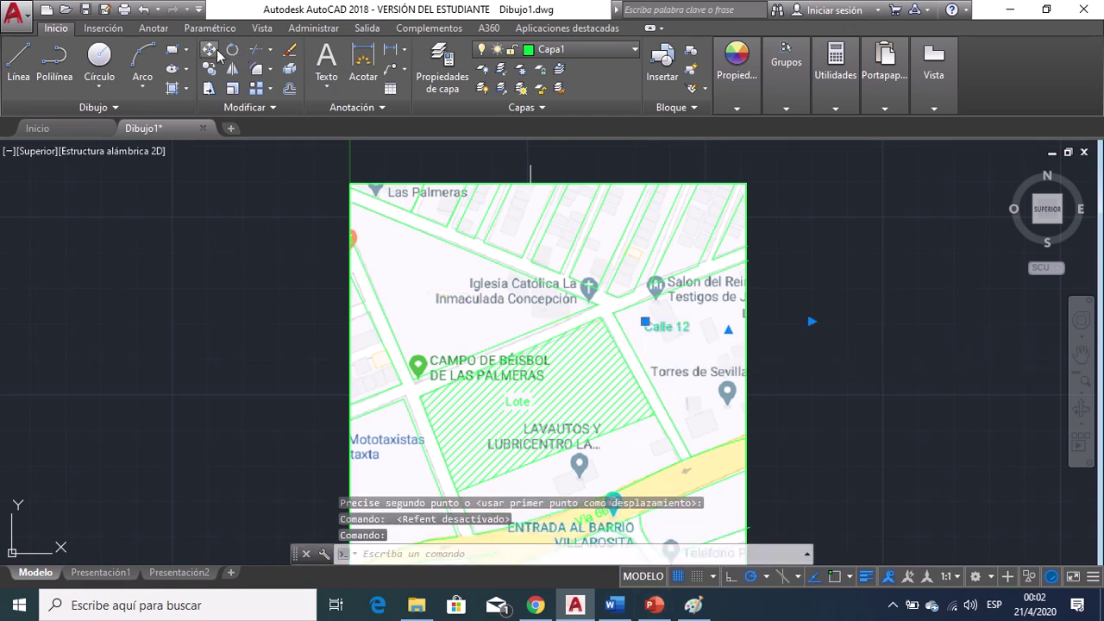
pyautogui.click(209, 49)
pyautogui.click(660, 328)
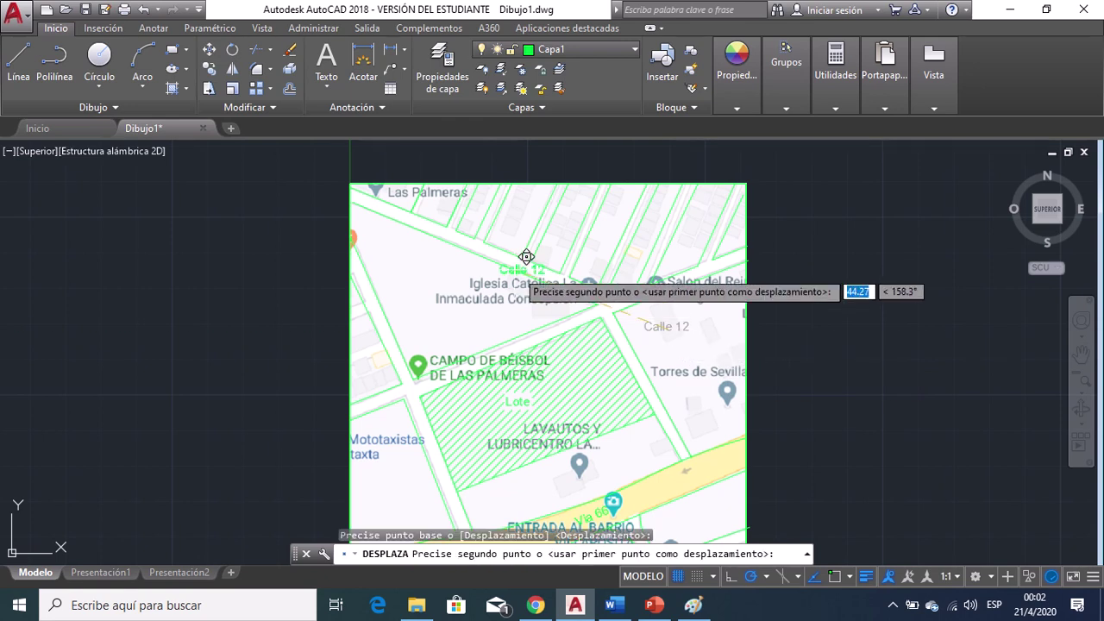
pyautogui.click(508, 239)
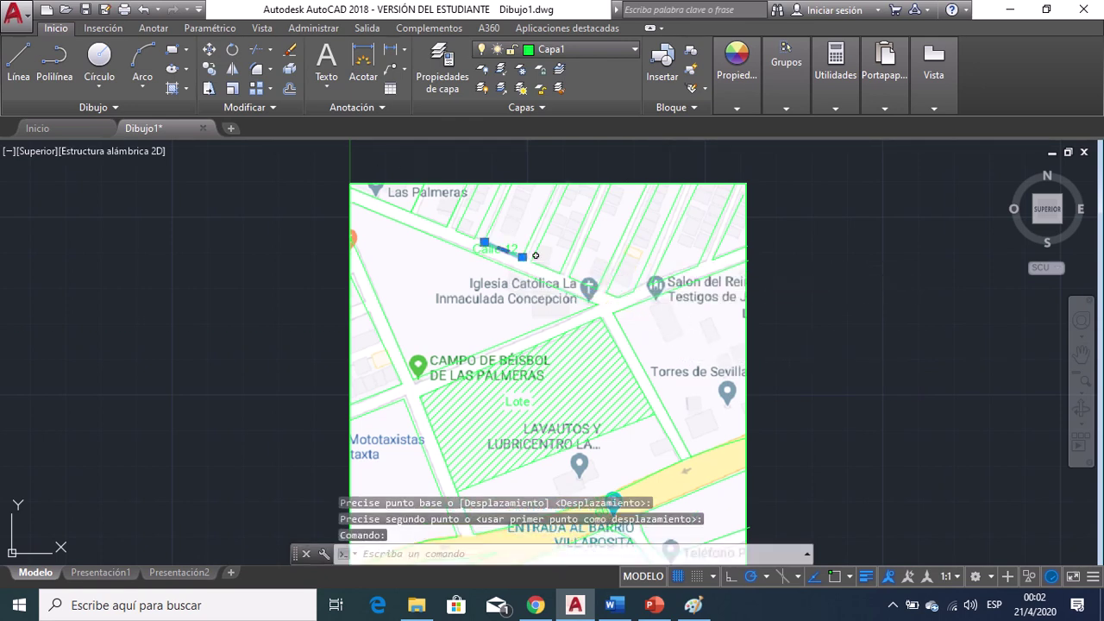
# Rotate the "Calle 12" text to follow the downward slope of the diagonal road.
pyautogui.click(497, 246)
pyautogui.press('Escape')
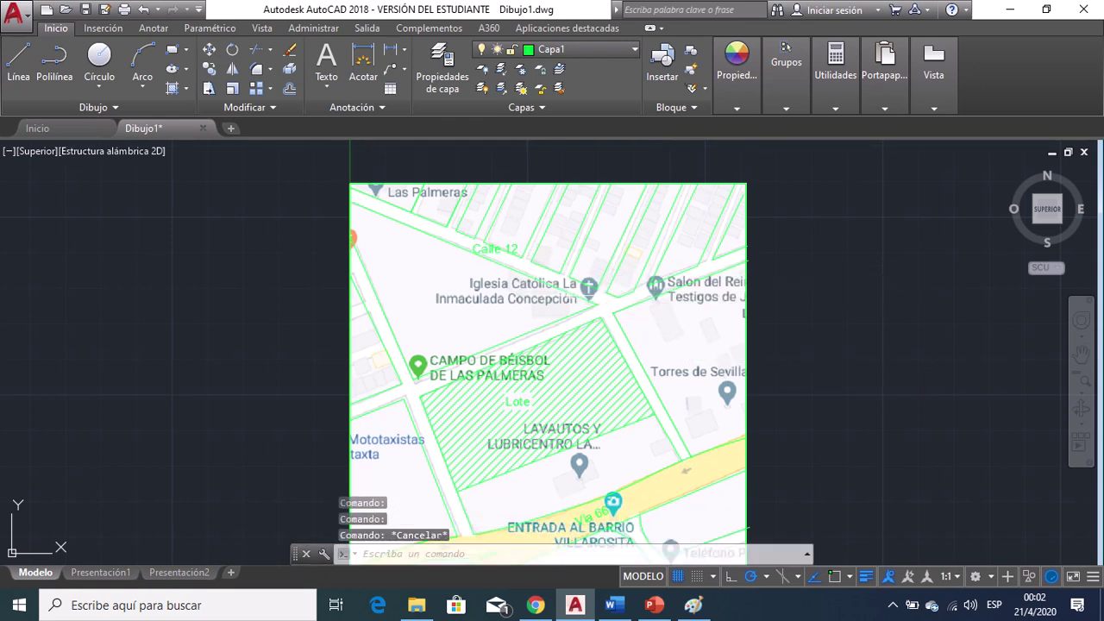
pyautogui.click(496, 249)
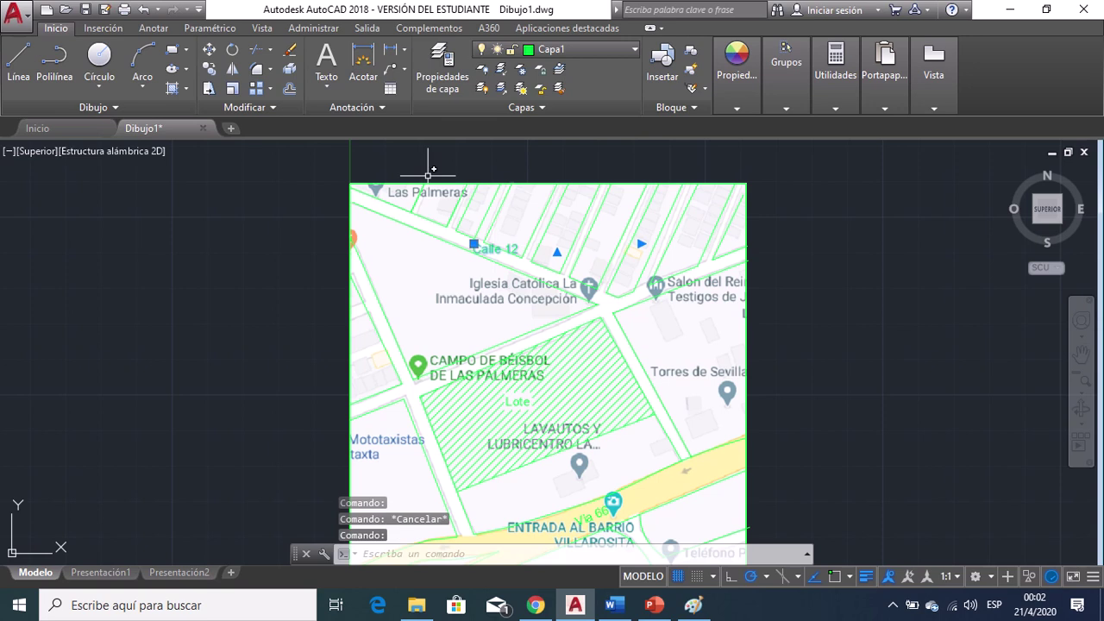
pyautogui.click(232, 49)
pyautogui.click(496, 248)
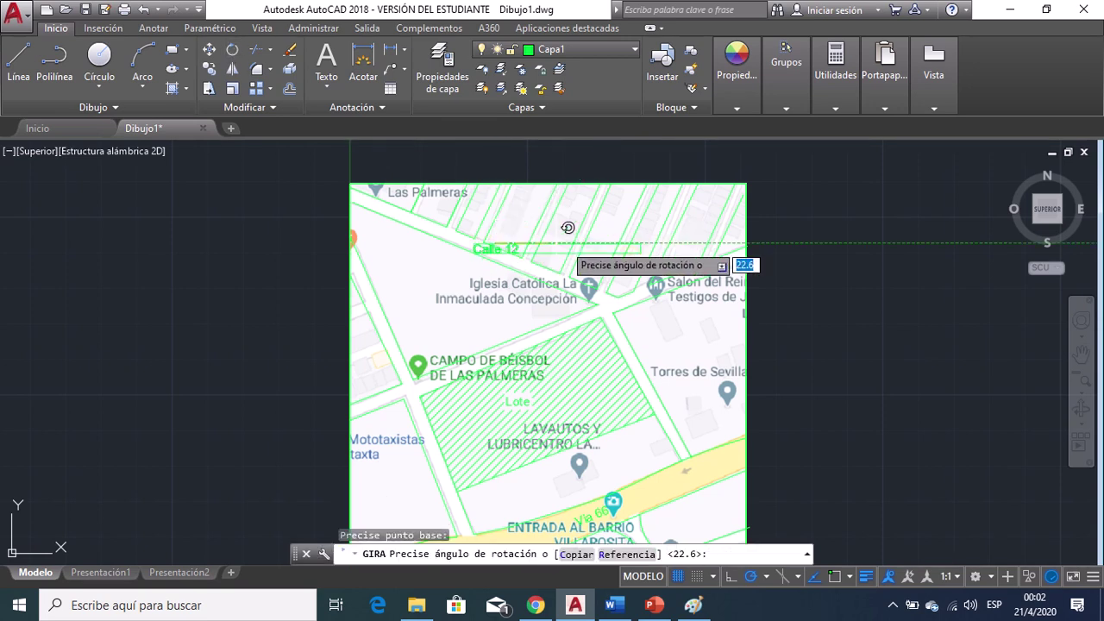
pyautogui.click(588, 288)
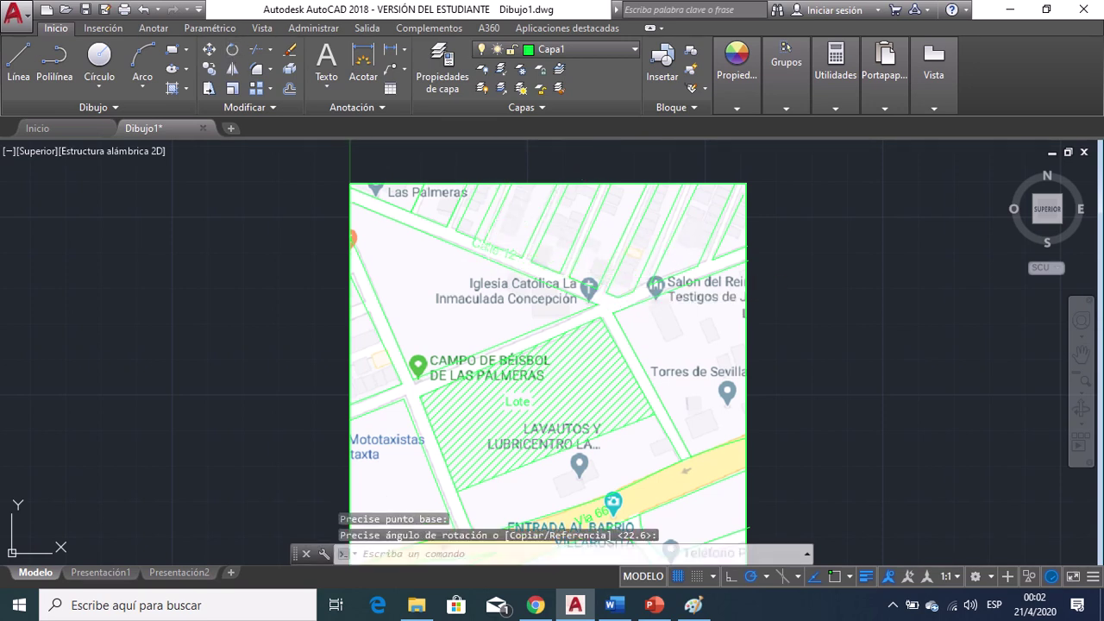
# Move the rotated "Calle 12" text about 0.9 units straight down to centre it between the road's edges.
pyautogui.click(208, 49)
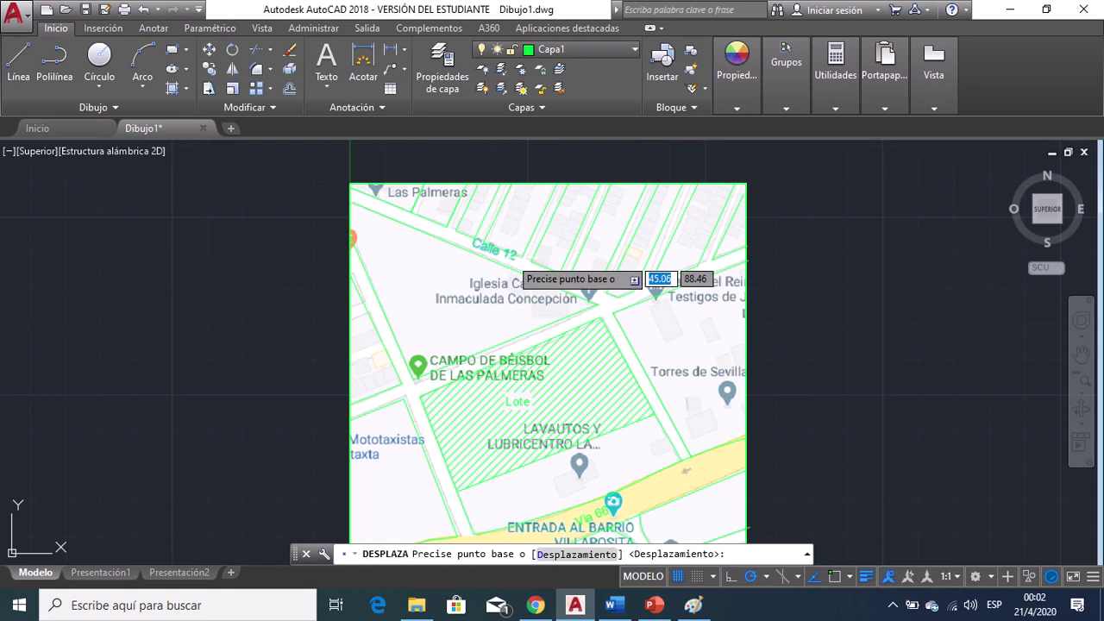
pyautogui.click(496, 243)
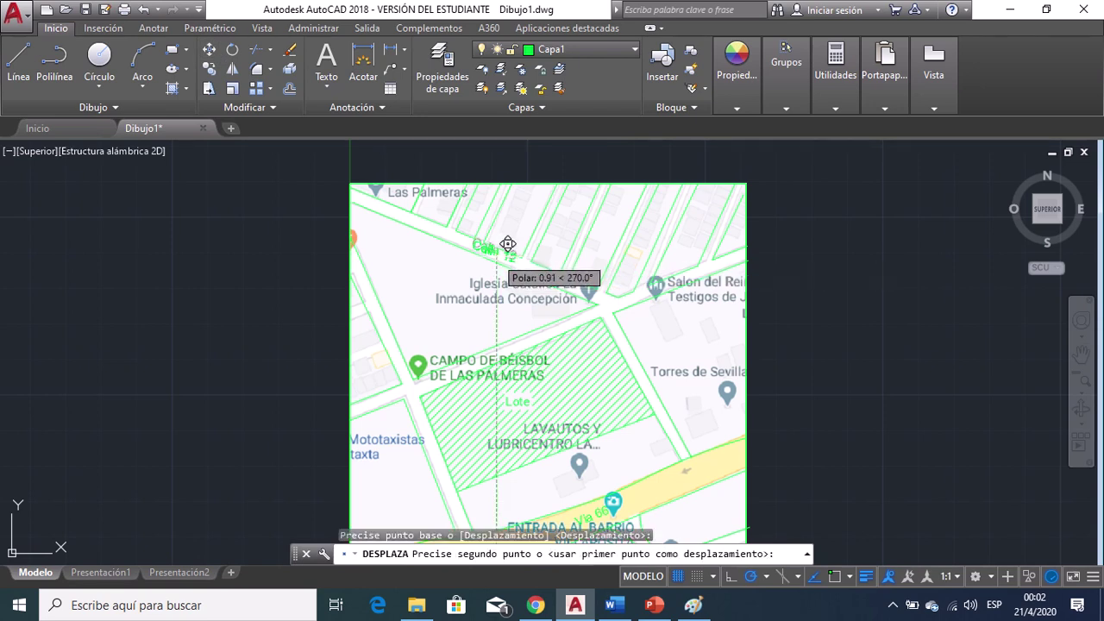
pyautogui.press('Escape')
pyautogui.moveTo(700, 328)
pyautogui.mouseDown(button='middle')
pyautogui.moveTo(665, 239)
pyautogui.moveTo(640, 281)
pyautogui.moveTo(630, 222)
pyautogui.moveTo(653, 264)
pyautogui.mouseUp(button='middle')
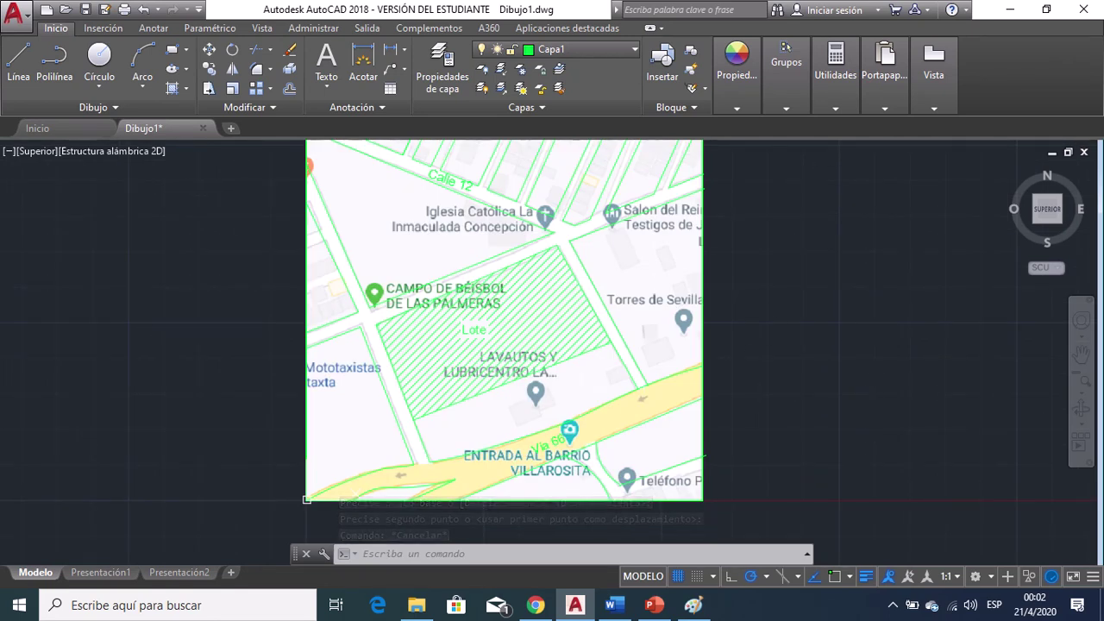
pyautogui.moveTo(747, 372)
pyautogui.mouseDown(button='middle')
pyautogui.moveTo(764, 422)
pyautogui.moveTo(758, 389)
pyautogui.moveTo(757, 399)
pyautogui.mouseUp(button='middle')
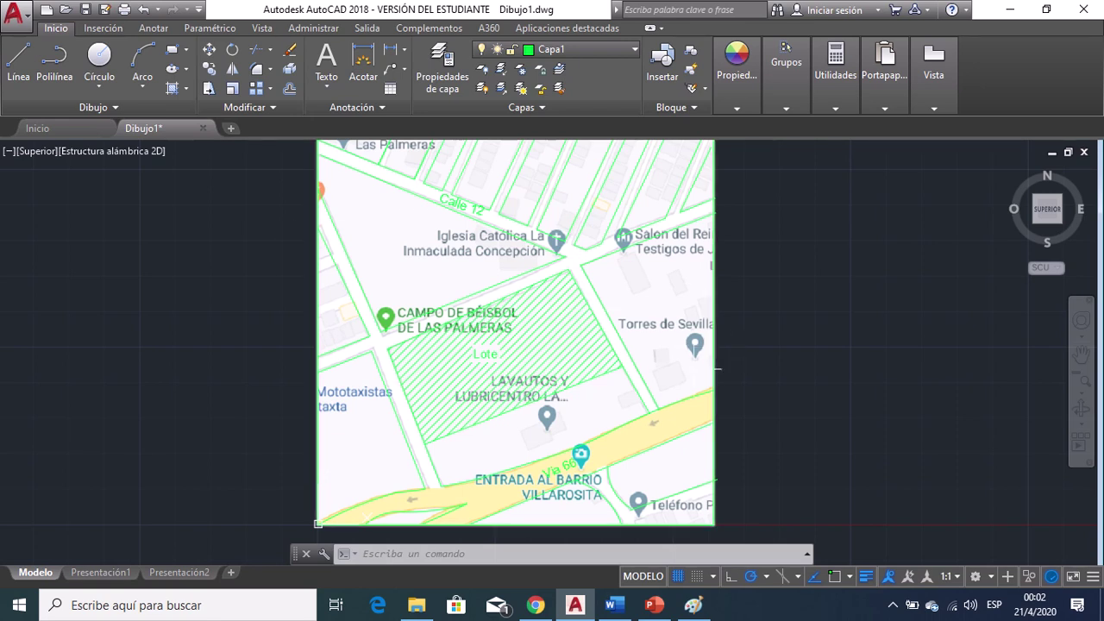
# Erase the pasted map image from behind the traced linework.
pyautogui.click(731, 365)
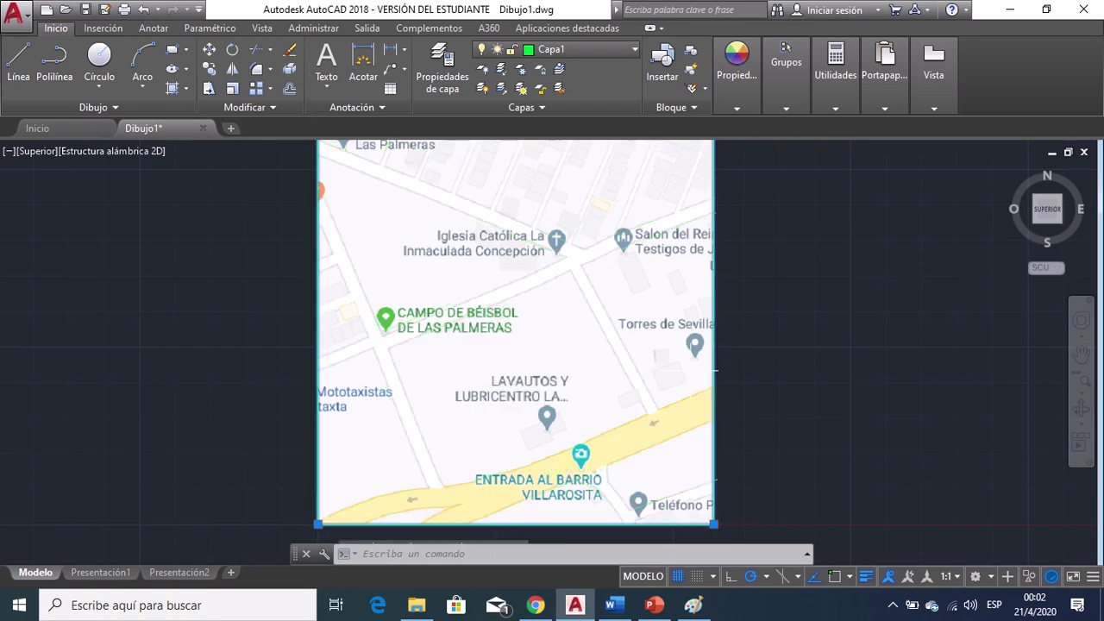
pyautogui.click(290, 49)
pyautogui.moveTo(757, 324)
pyautogui.mouseDown(button='middle')
pyautogui.moveTo(714, 332)
pyautogui.moveTo(728, 253)
pyautogui.mouseUp(button='middle')
pyautogui.click(520, 56)
pyautogui.click(728, 308)
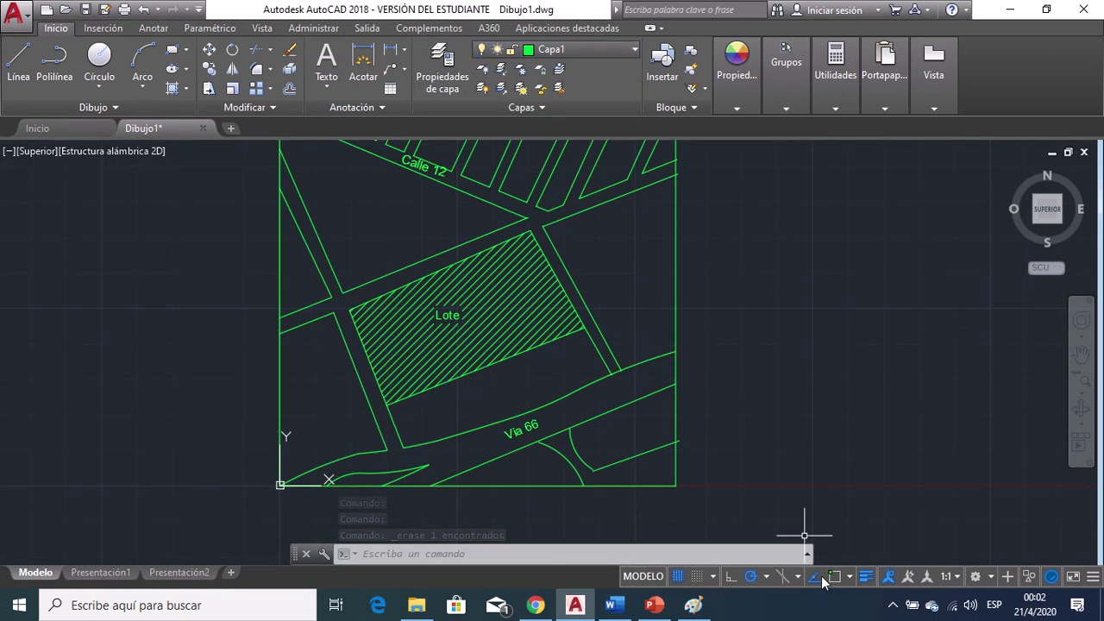
# Assign the whole traced plan, including the border, roads, hatch and labels, to the Defpoints layer.
pyautogui.moveTo(698, 489)
pyautogui.mouseDown()
pyautogui.moveTo(86, 349)
pyautogui.moveTo(137, 330)
pyautogui.moveTo(150, 395)
pyautogui.mouseUp()
pyautogui.moveTo(150, 395); pyautogui.dragTo(172, 477, button='middle')
pyautogui.moveTo(173, 476)
pyautogui.mouseDown()
pyautogui.moveTo(187, 345)
pyautogui.moveTo(299, 173)
pyautogui.moveTo(948, 147)
pyautogui.mouseUp()
pyautogui.click(542, 50)
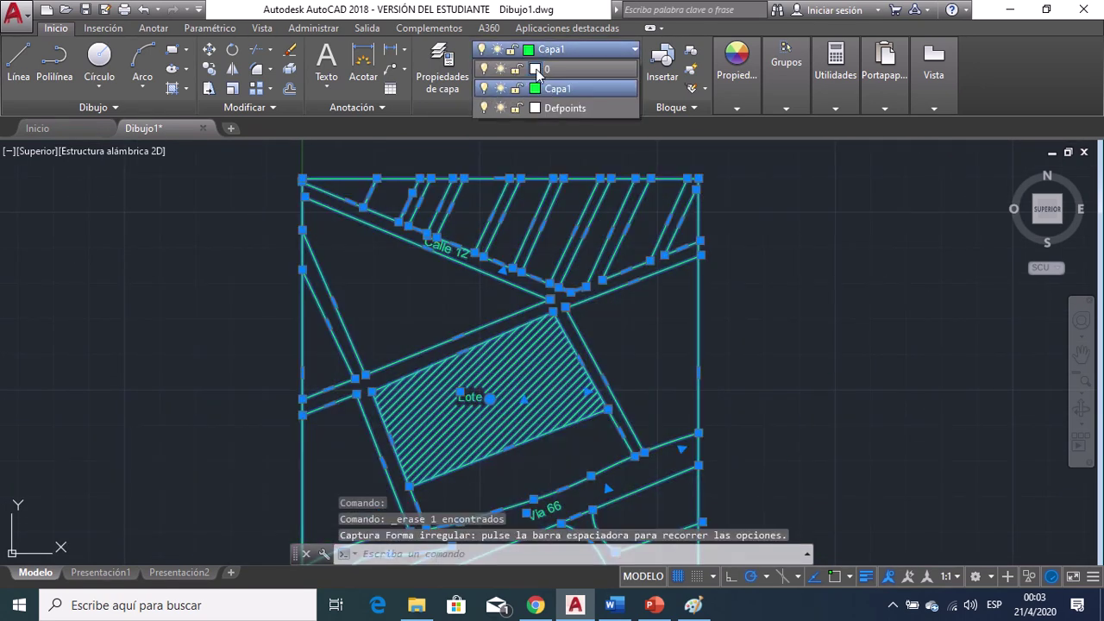
pyautogui.click(560, 109)
pyautogui.click(813, 289)
pyautogui.press('Escape')
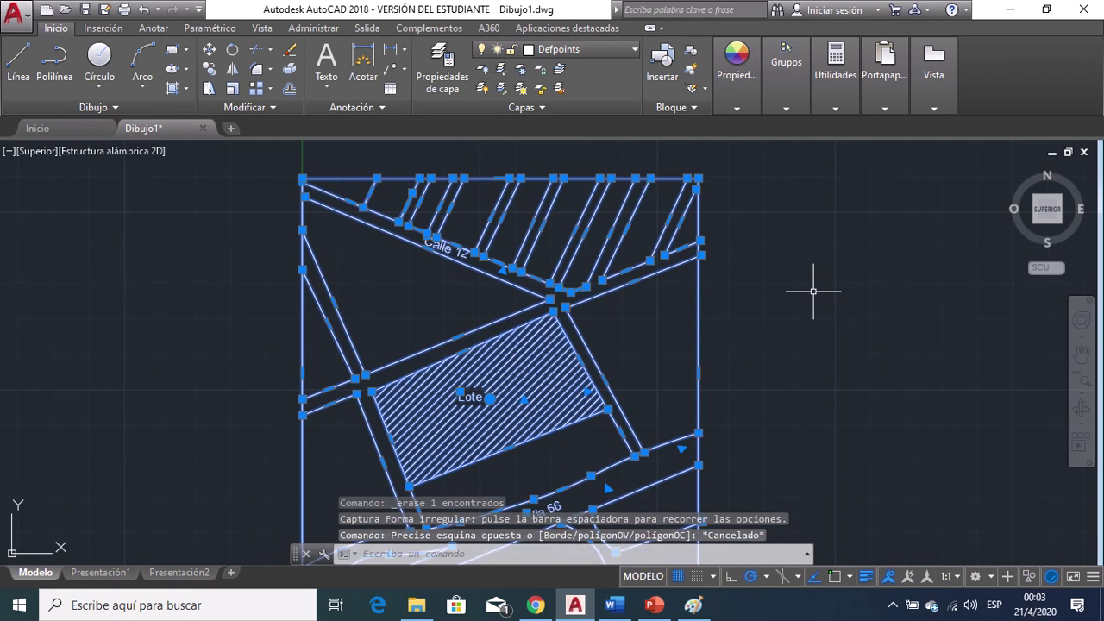
pyautogui.press('Escape')
pyautogui.moveTo(805, 293); pyautogui.dragTo(806, 250, button='middle')
pyautogui.moveTo(821, 304); pyautogui.dragTo(869, 317, button='middle')
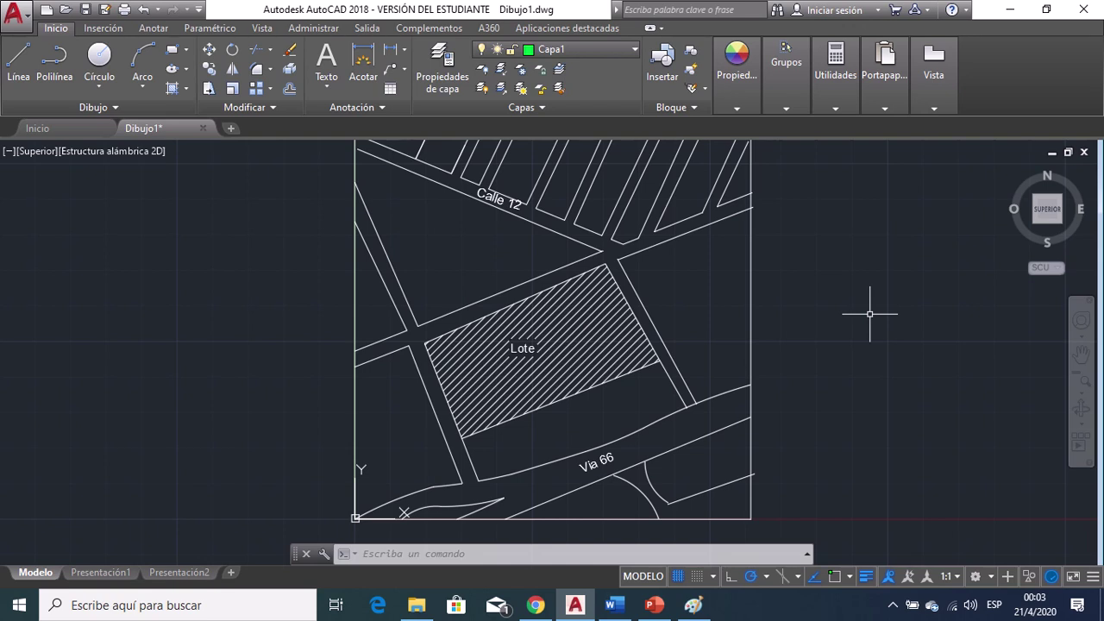
pyautogui.moveTo(871, 317)
pyautogui.mouseDown(button='middle')
pyautogui.moveTo(879, 347)
pyautogui.moveTo(872, 332)
pyautogui.mouseUp(button='middle')
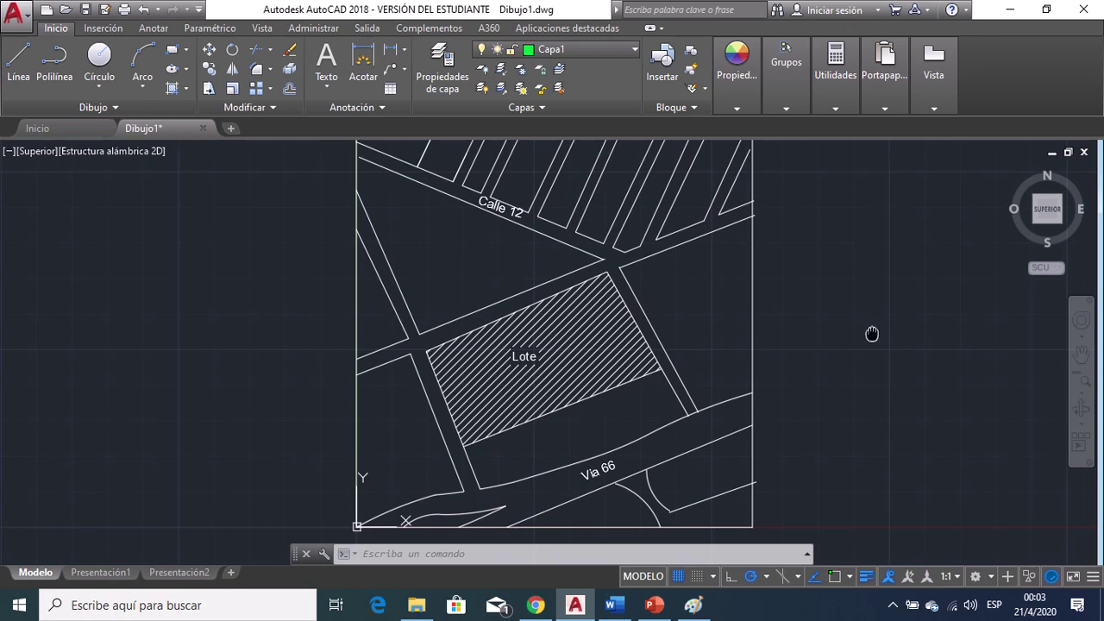
pyautogui.moveTo(872, 334); pyautogui.dragTo(871, 342, button='middle')
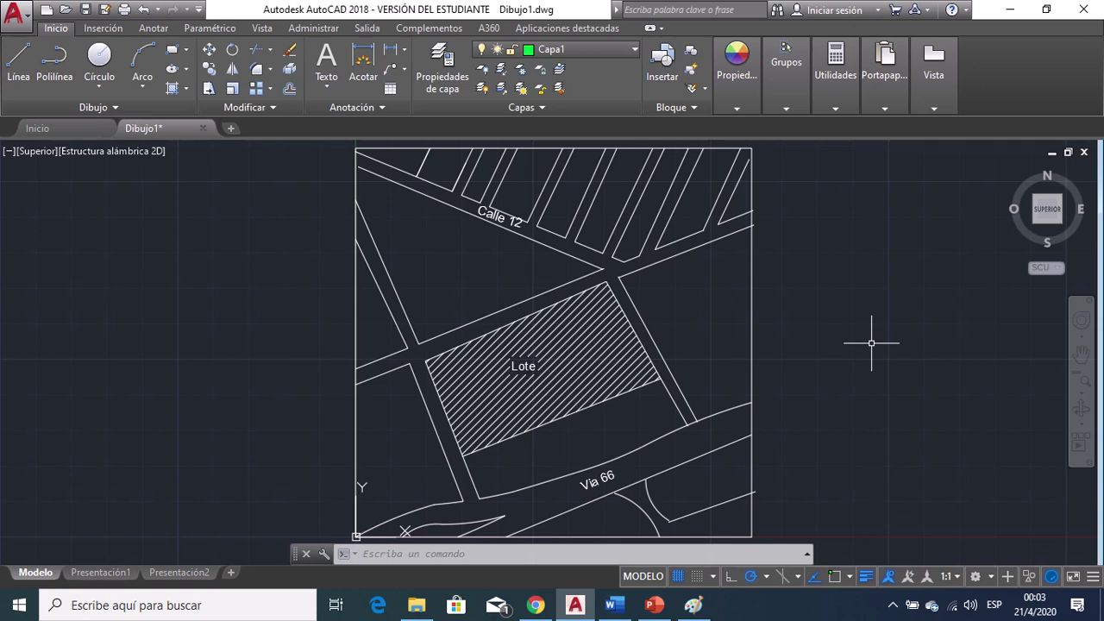
pyautogui.moveTo(541, 7)
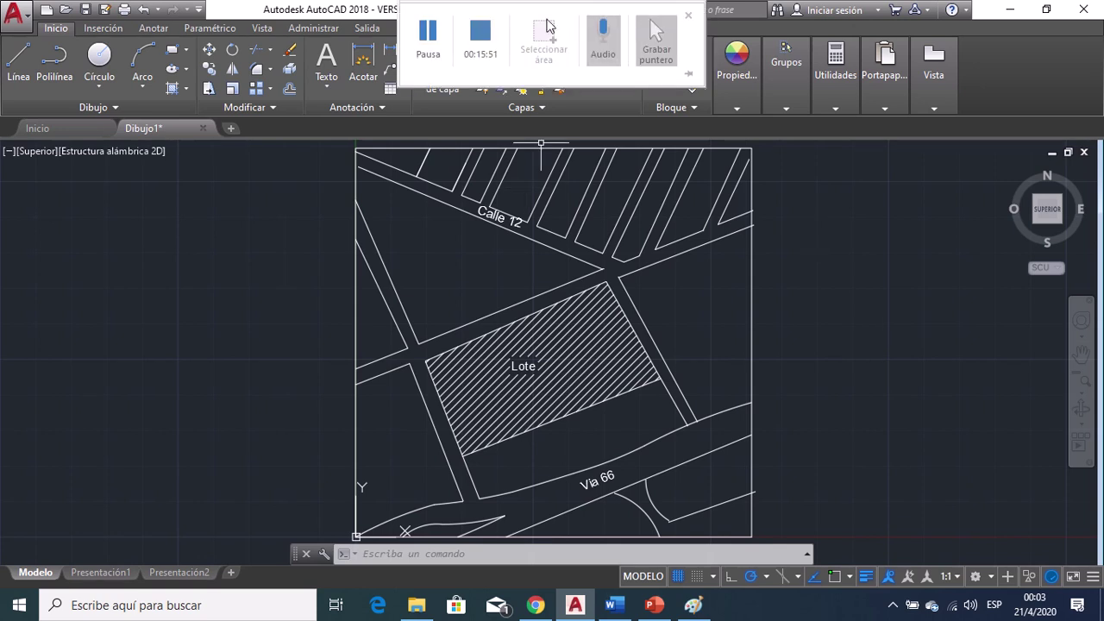